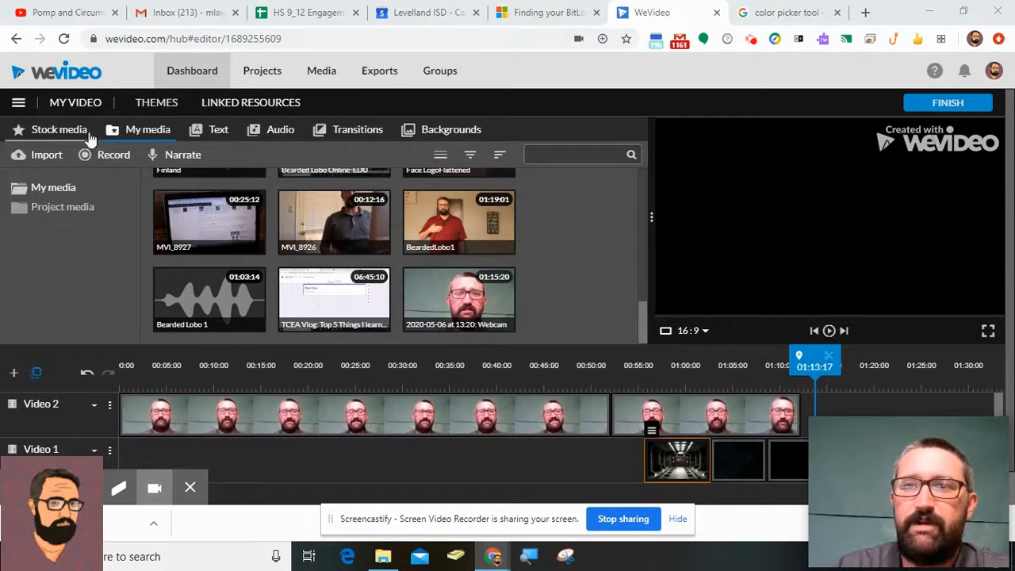
click(18, 102)
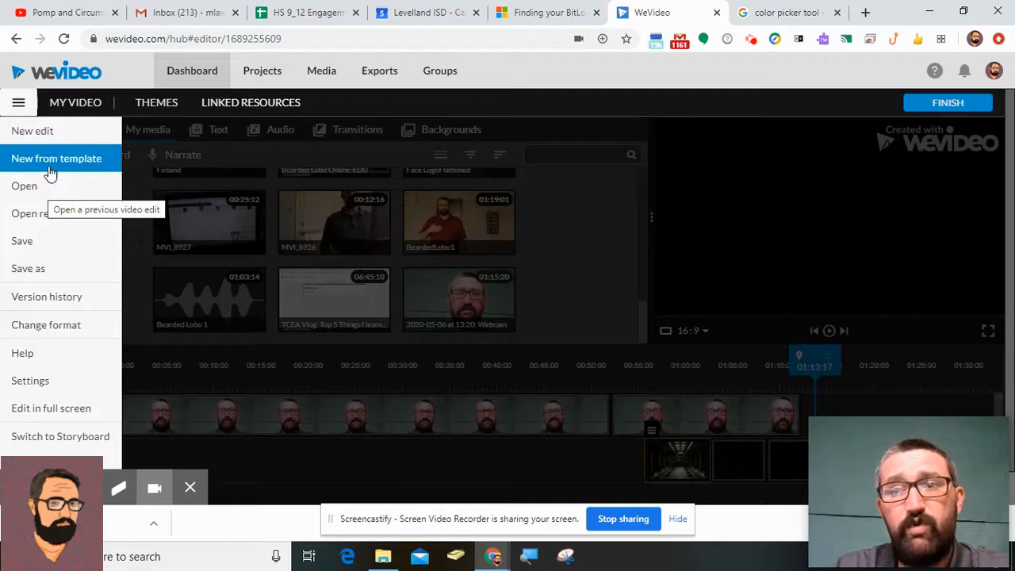
click(564, 209)
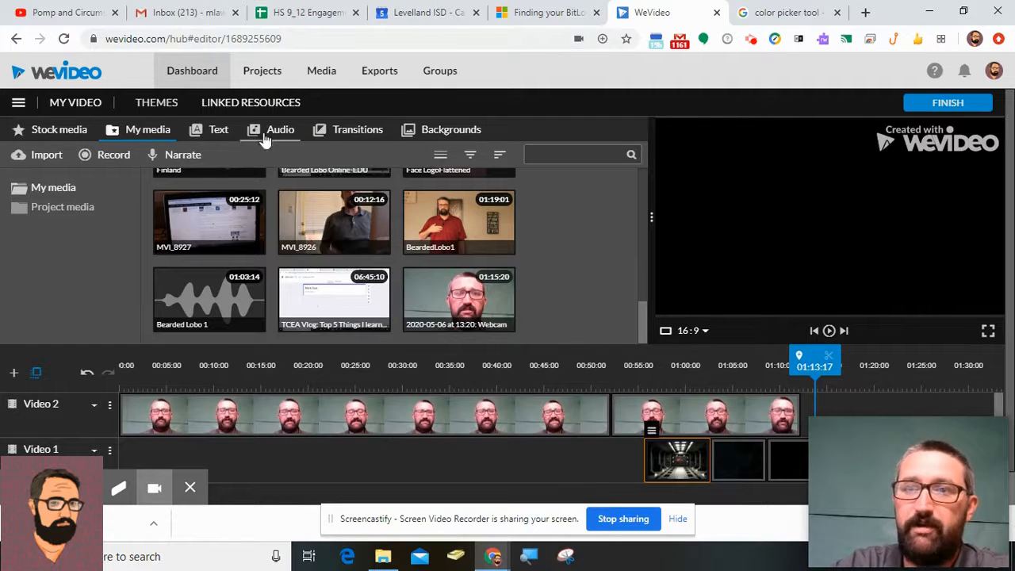
Step: Start importing media from Google Drive and open the Screencastify folder
right_click(588, 251)
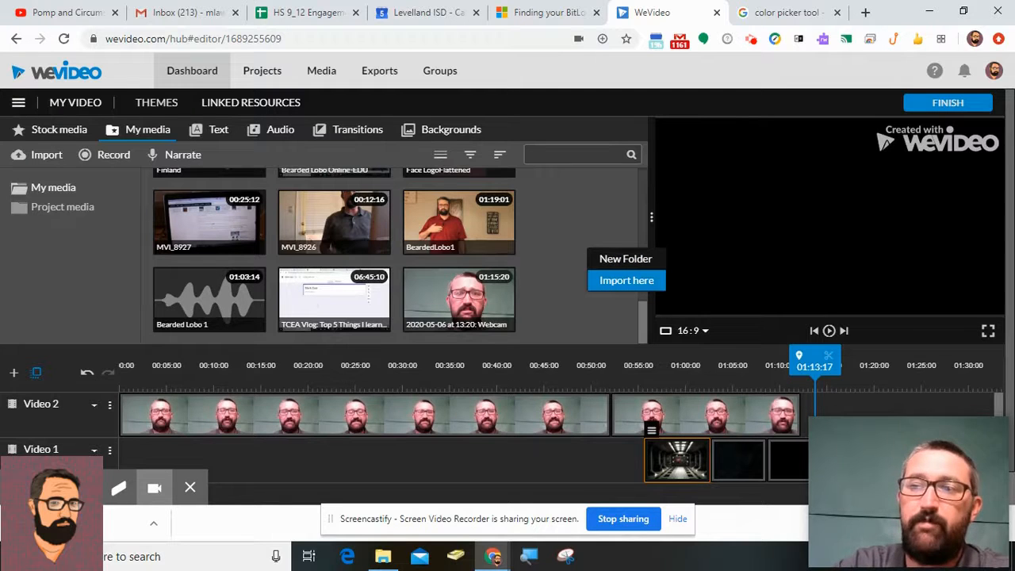
click(609, 282)
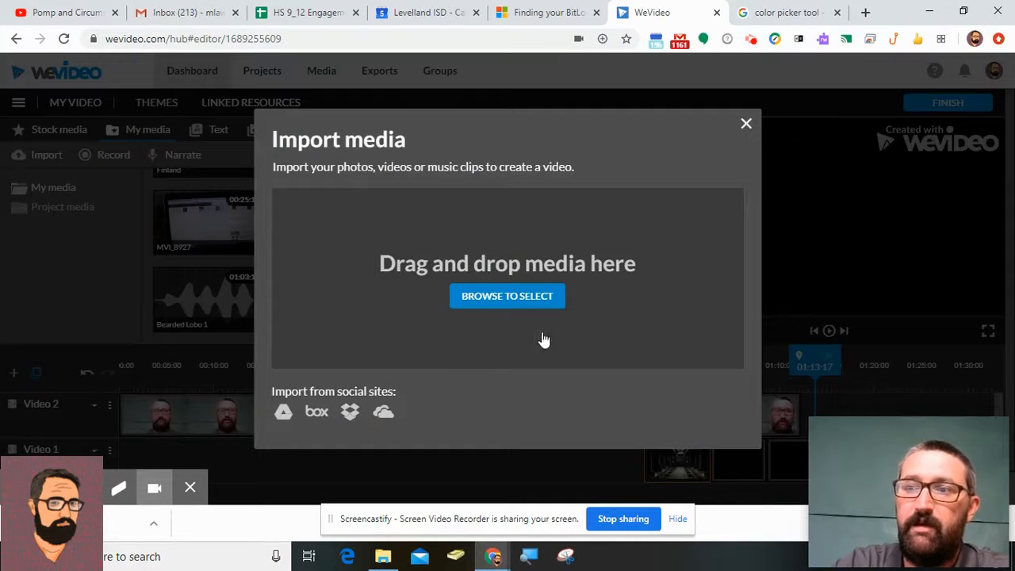
click(282, 413)
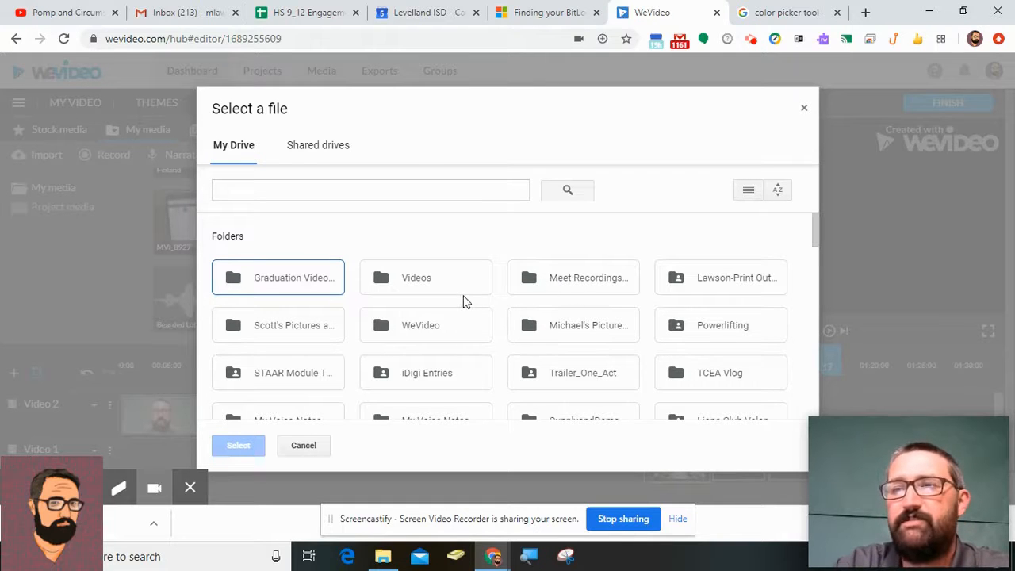
scroll(463, 299, down, 2)
scroll(446, 315, down, 2)
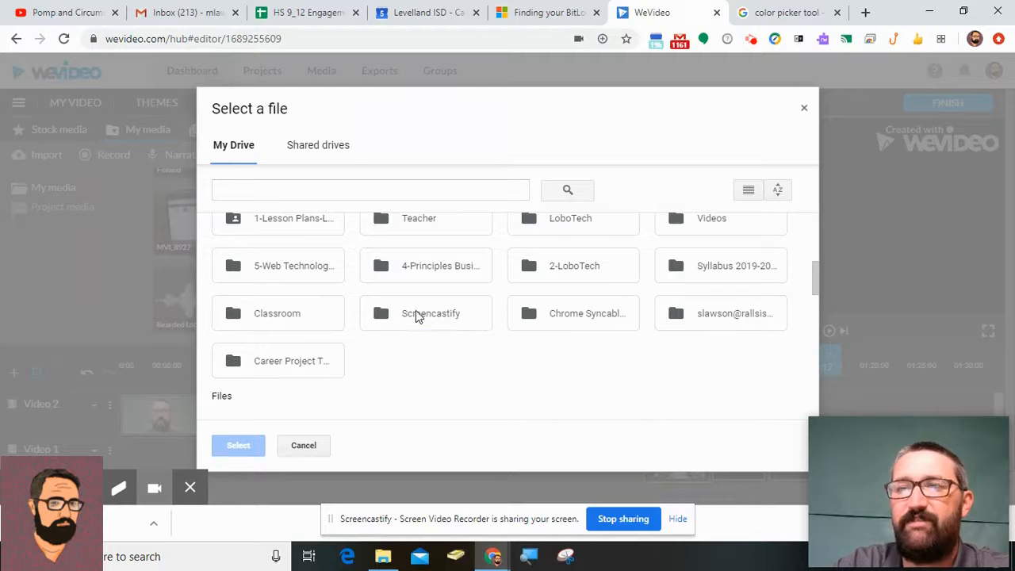
double_click(417, 315)
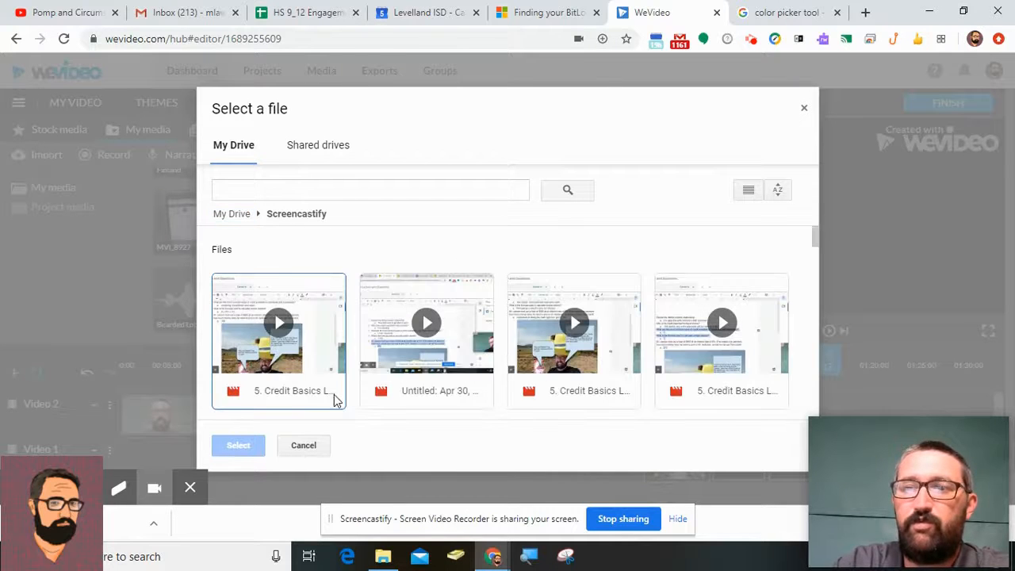
Step: Import the Creating a Post Card video from the Screencastify folder into My media
scroll(354, 373, down, 2)
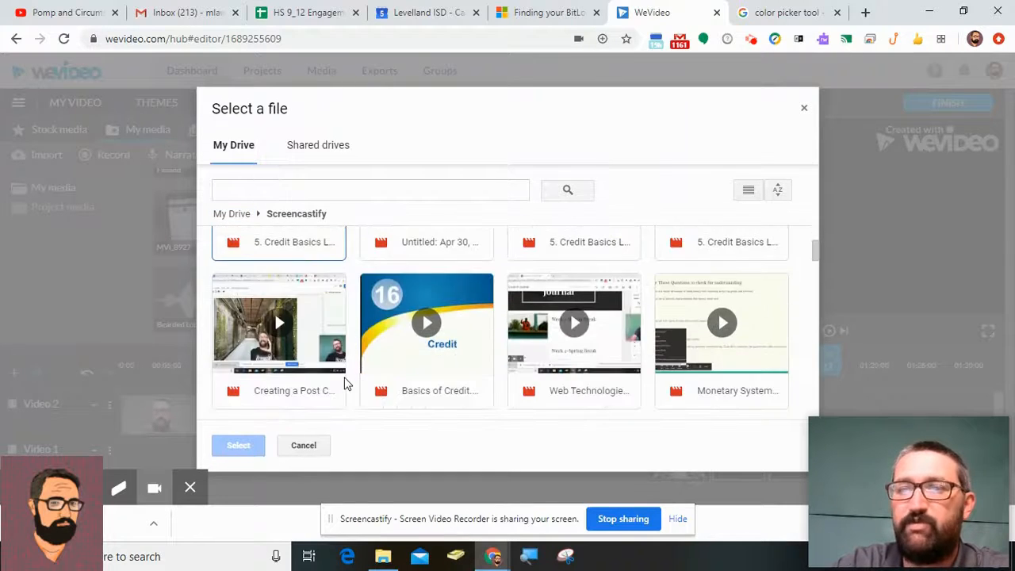
scroll(570, 311, up, 2)
scroll(570, 311, down, 3)
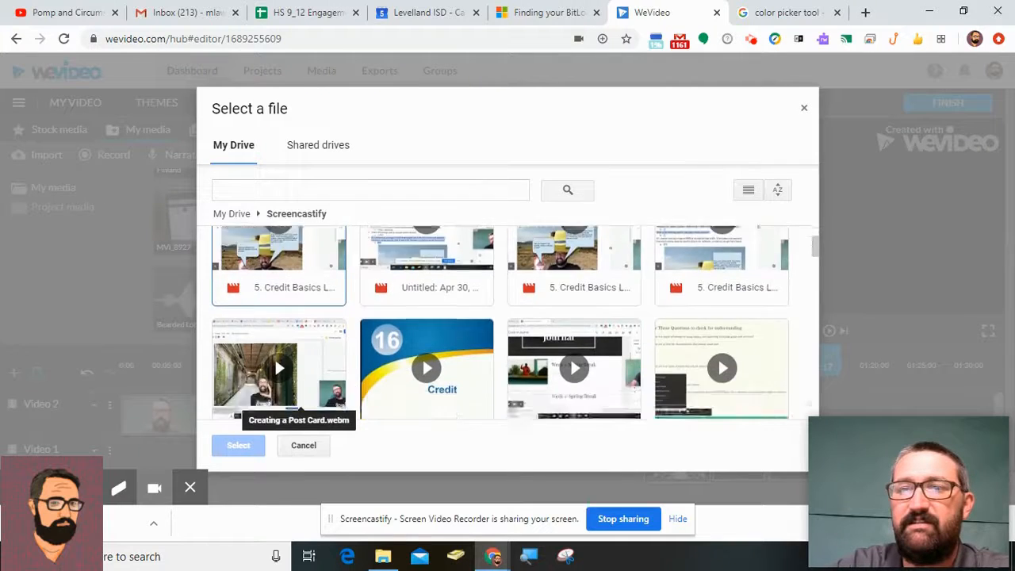
scroll(288, 376, up, 3)
scroll(288, 376, down, 1)
scroll(288, 376, down, 1)
click(288, 376)
click(238, 445)
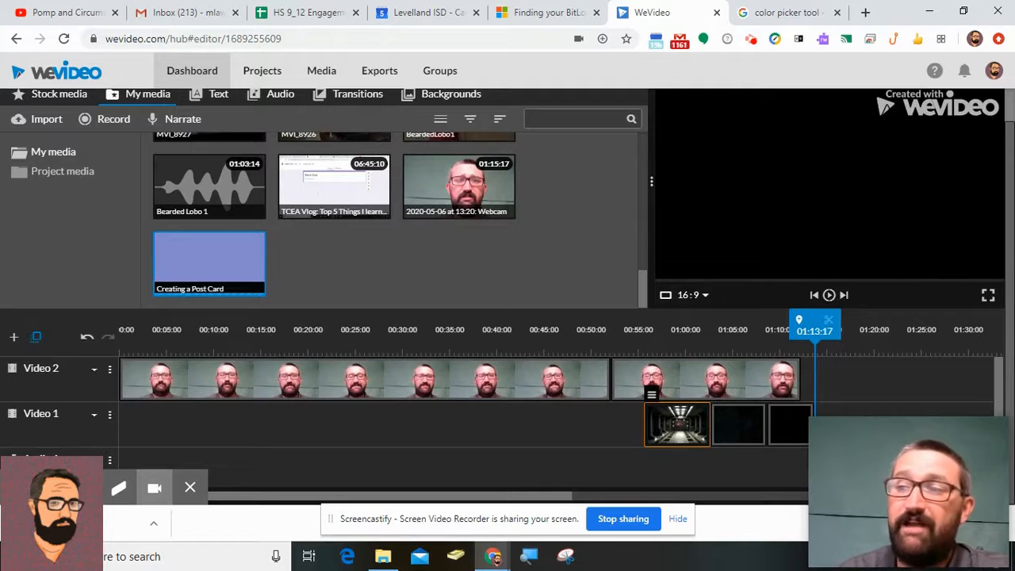
click(183, 267)
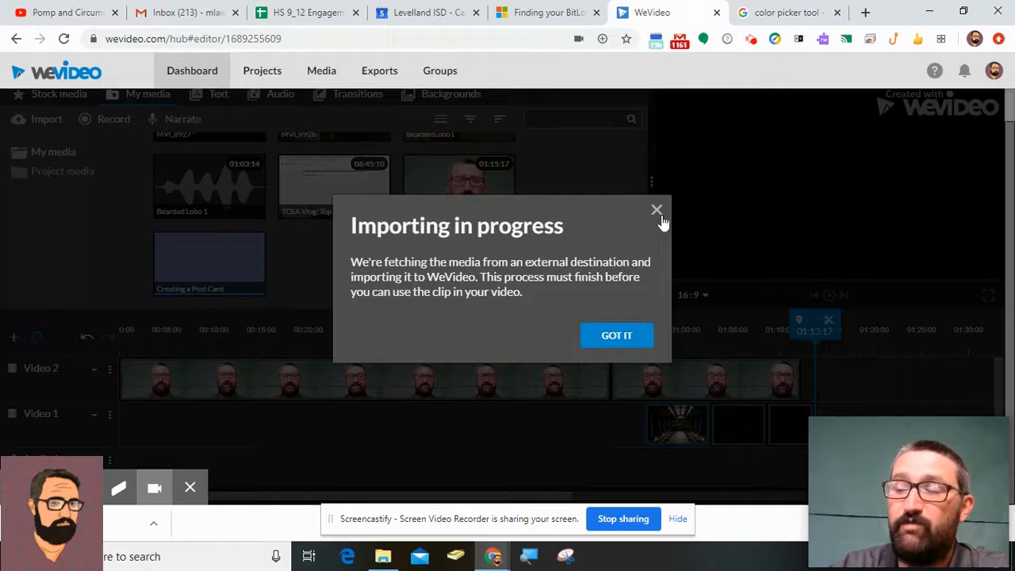
click(617, 337)
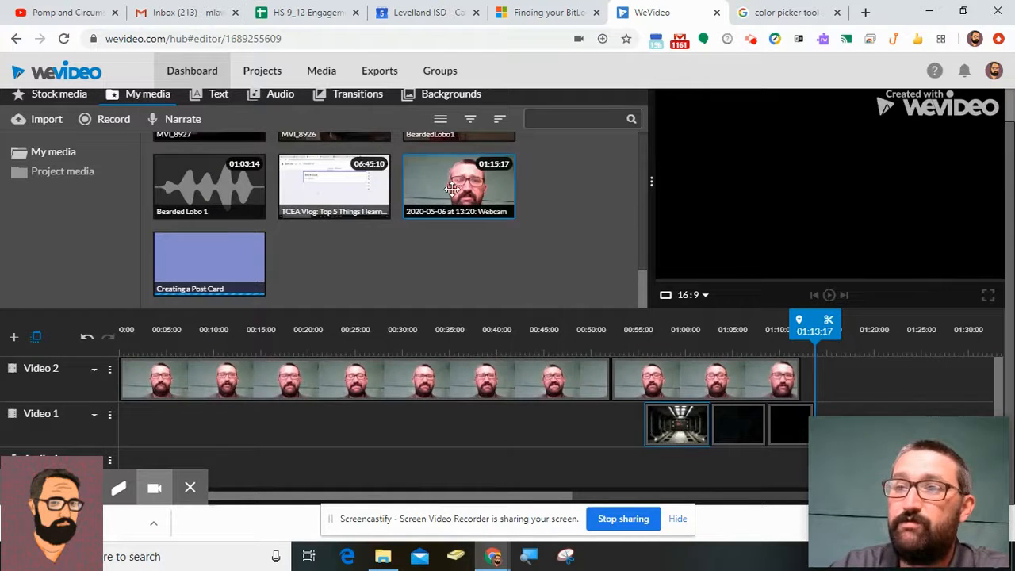
Step: Try placing the TCEA Vlog clip on the Video 2 track at about 01:15:19 and delete it from the timeline
scroll(432, 228, up, 2)
scroll(432, 229, down, 2)
drag(357, 190, 846, 380)
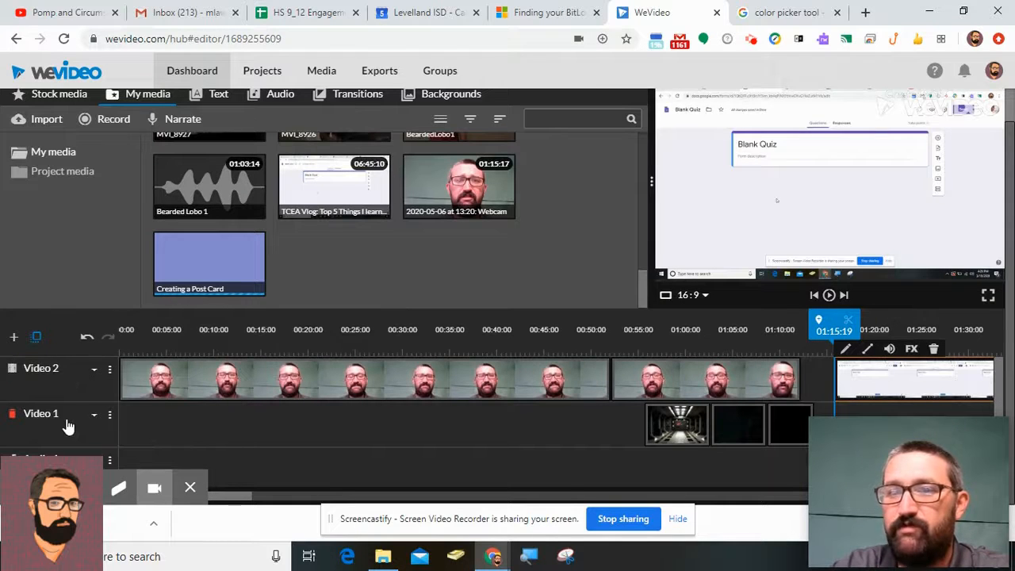
key(Delete)
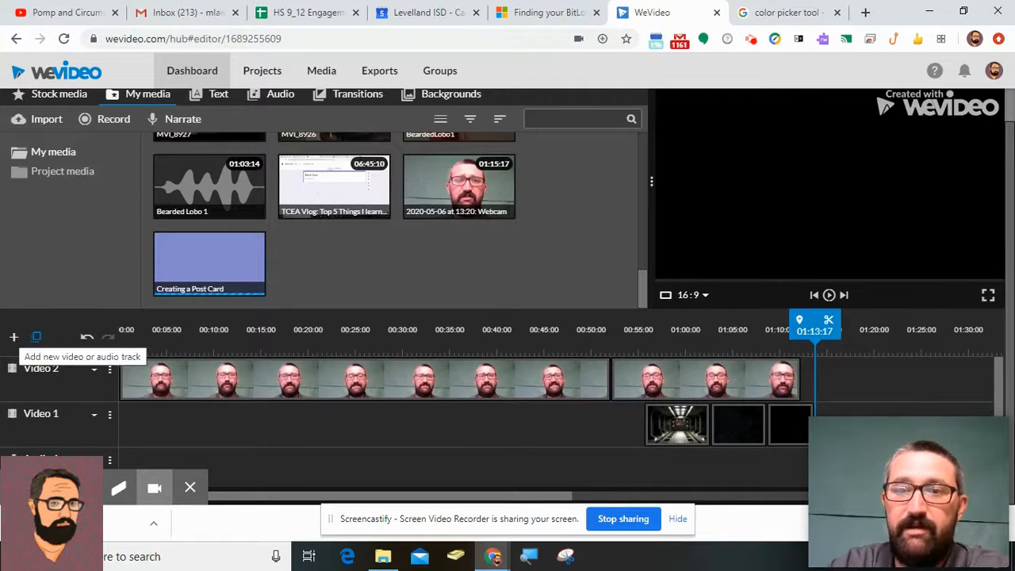
Step: Bring up the options for adding a new video or audio track and cancel without adding one
click(14, 337)
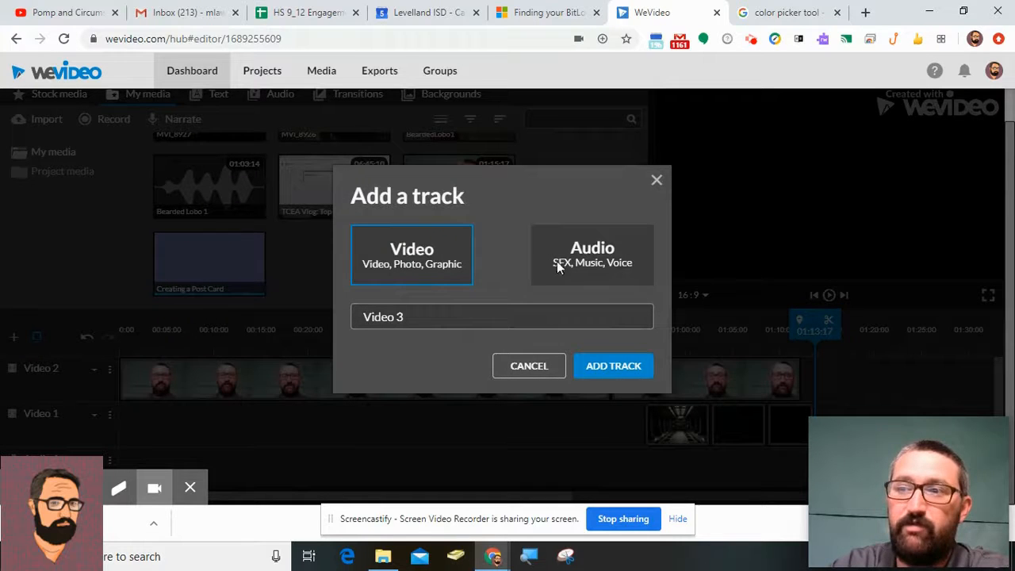
click(555, 369)
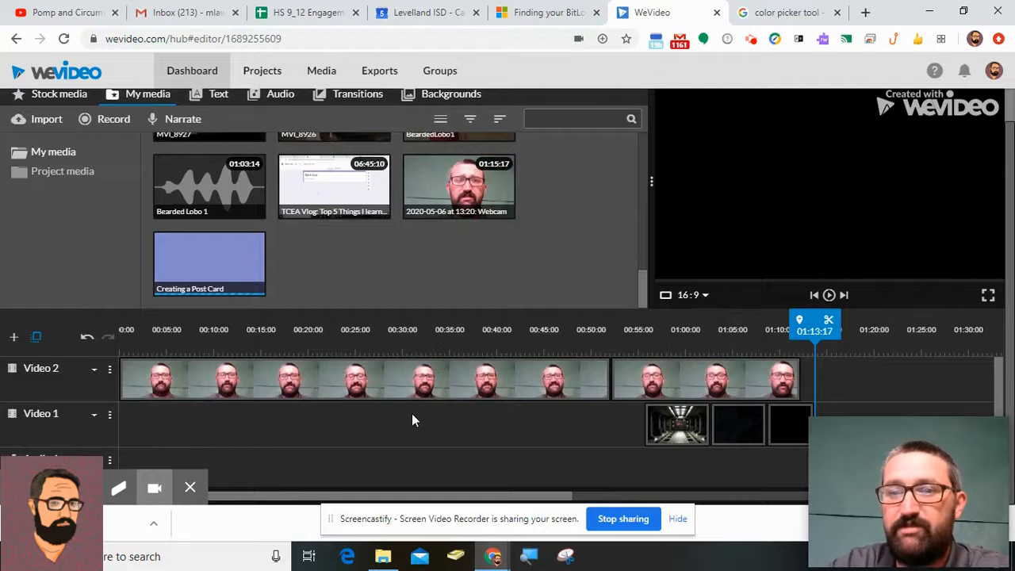
Step: Set the Video 2 track to its tallest display height
scroll(412, 414, down, 1)
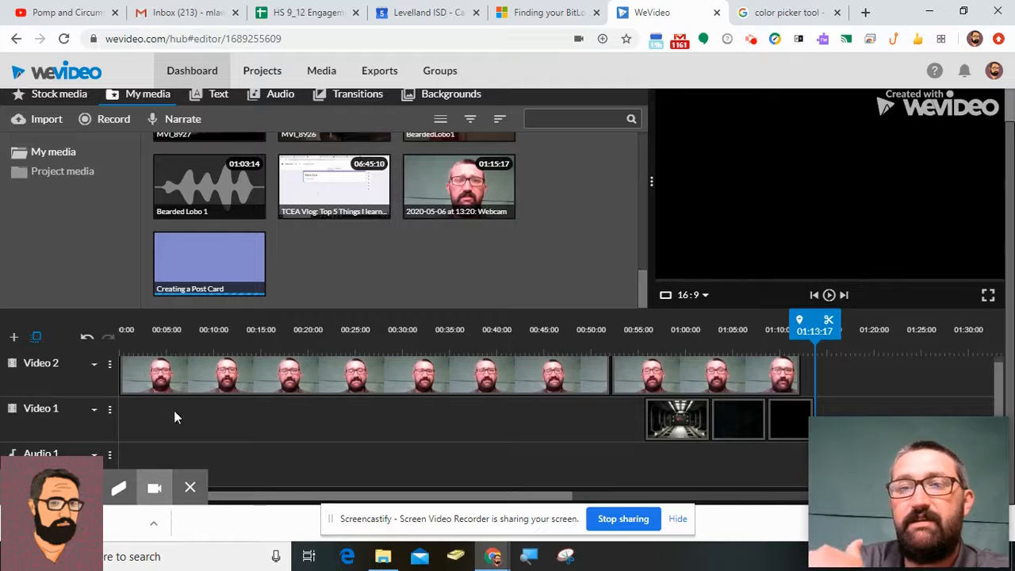
click(93, 365)
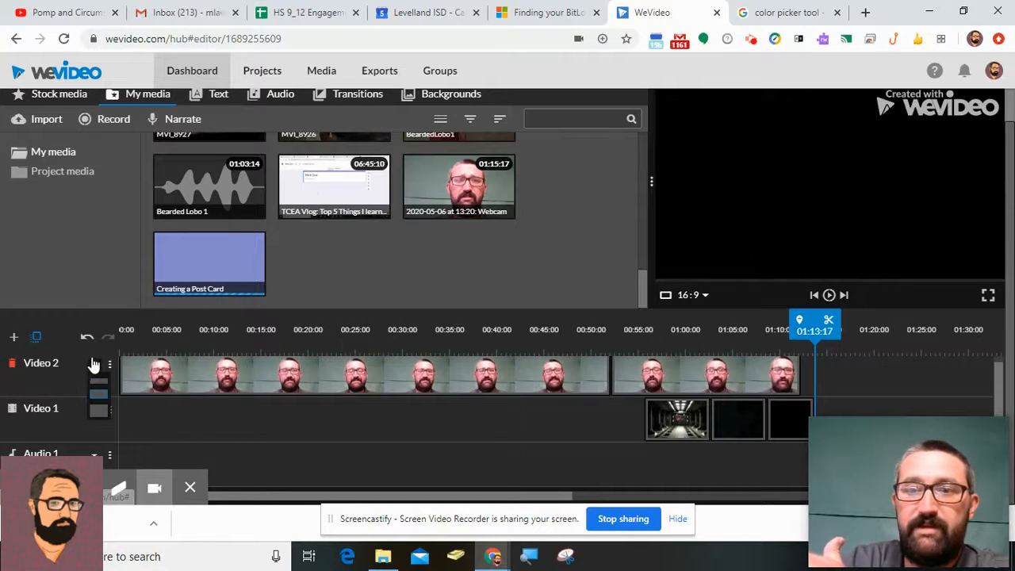
click(98, 414)
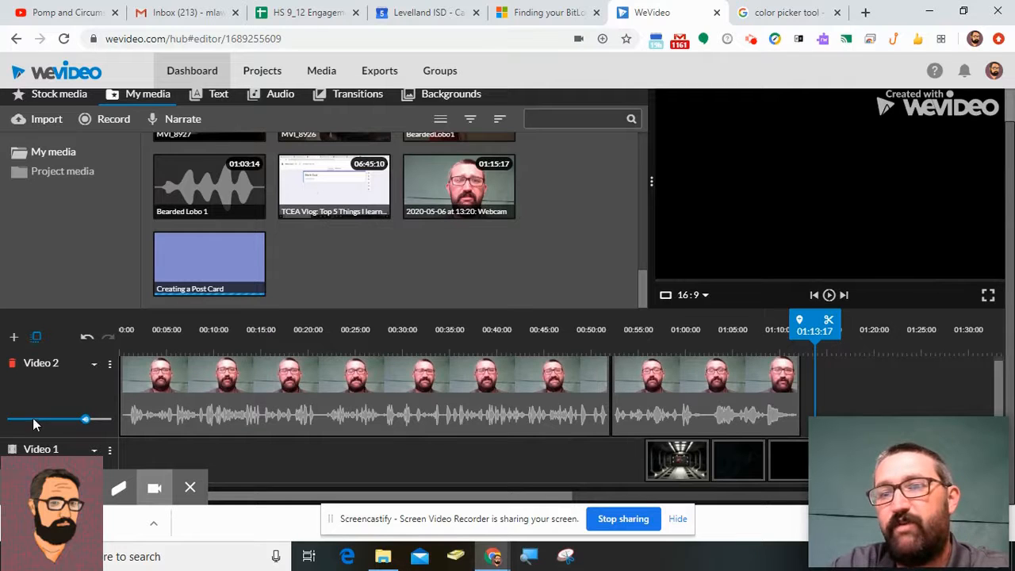
Step: Show the levels on the Video 2 track's clips
click(111, 366)
scroll(87, 419, down, 1)
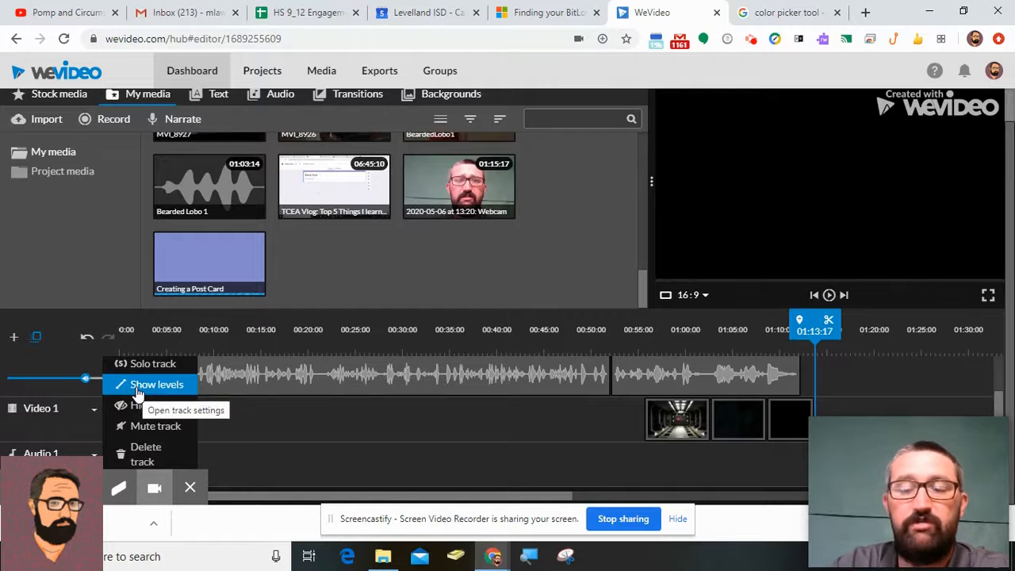
click(177, 386)
scroll(181, 385, up, 3)
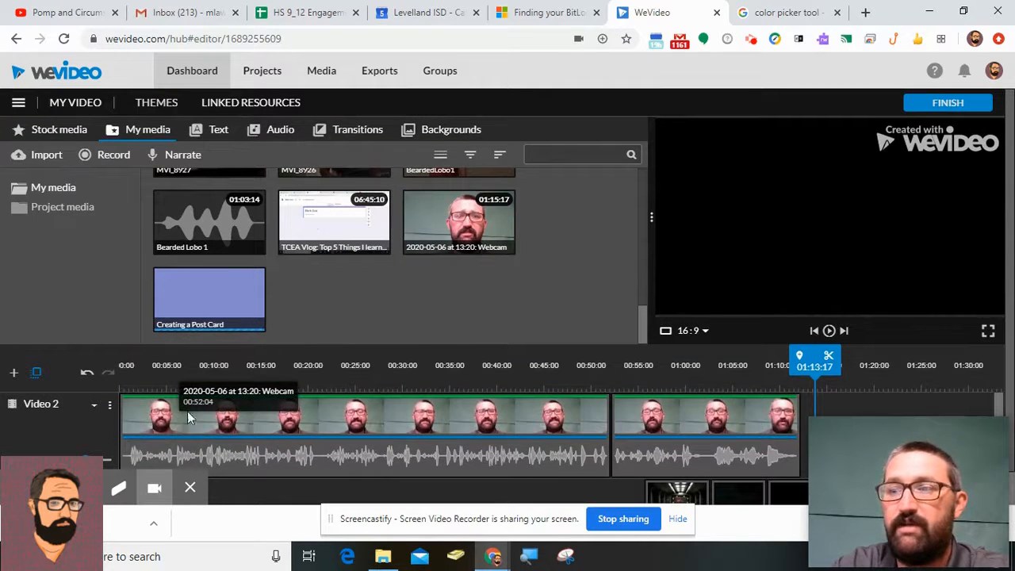
Step: Hide the levels on the Video 2 track
click(109, 406)
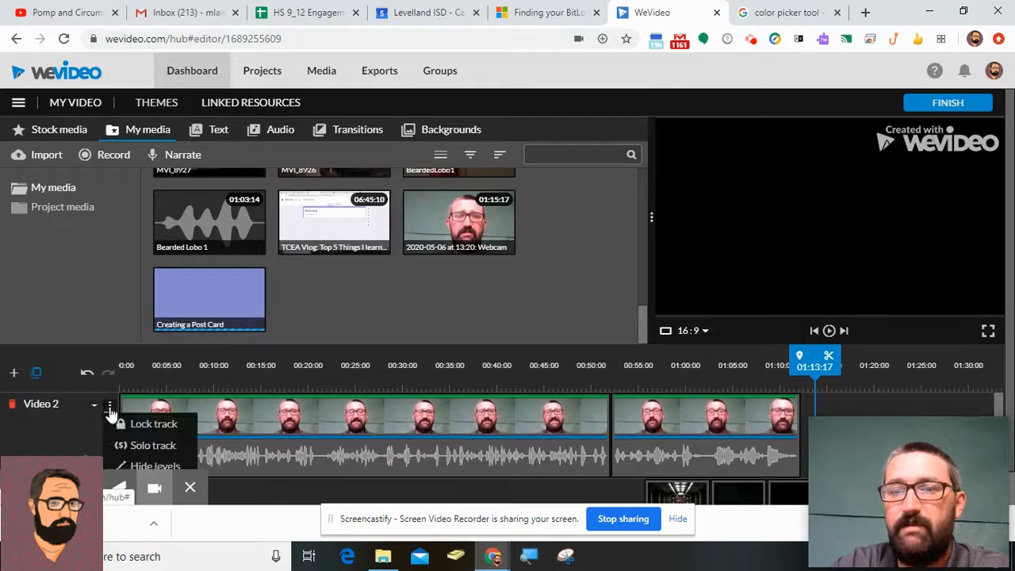
scroll(111, 417, down, 1)
click(147, 419)
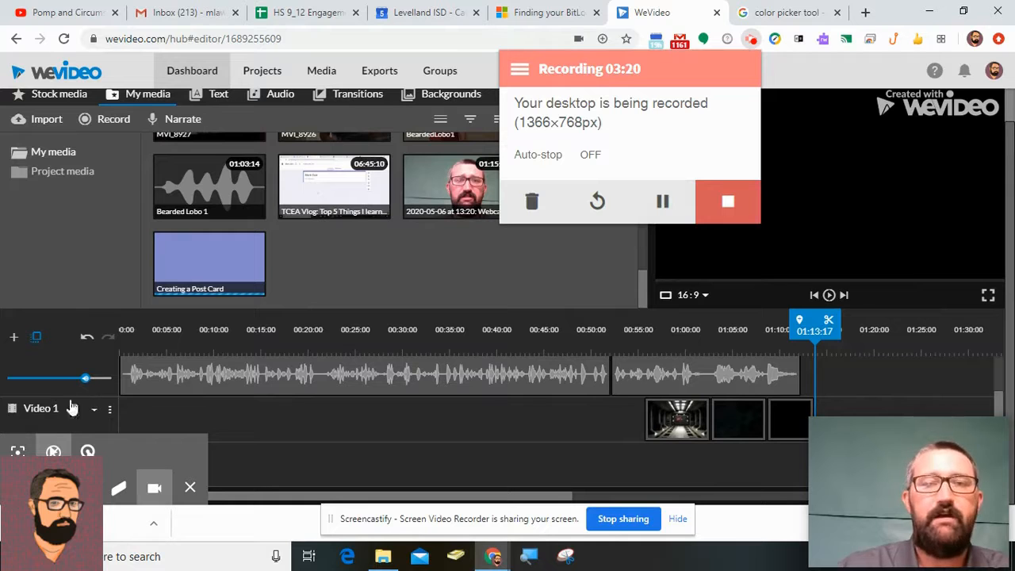
click(87, 339)
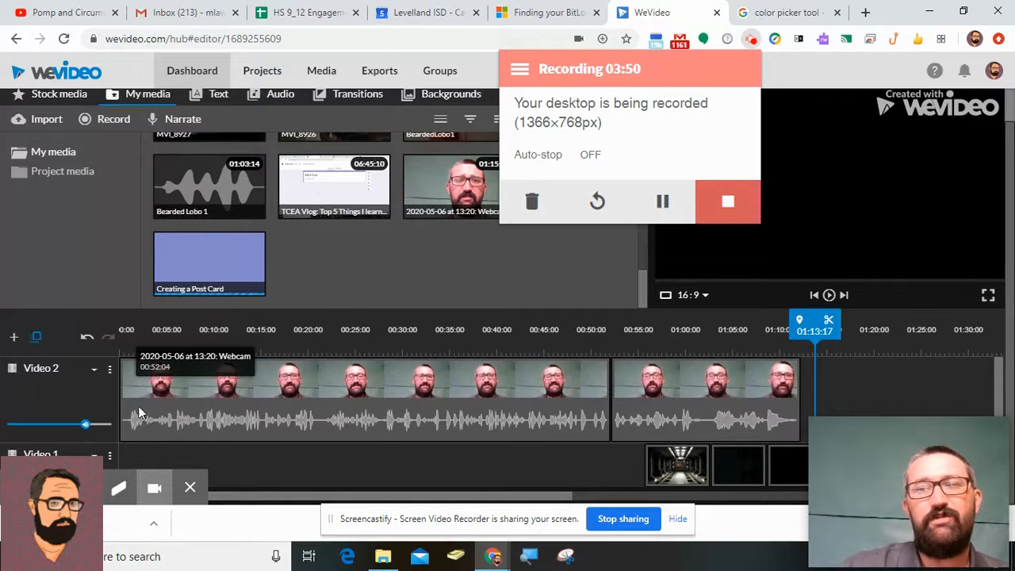
Step: Try the smallest display height for the Video 2 track and set it to the medium height
click(109, 370)
click(95, 371)
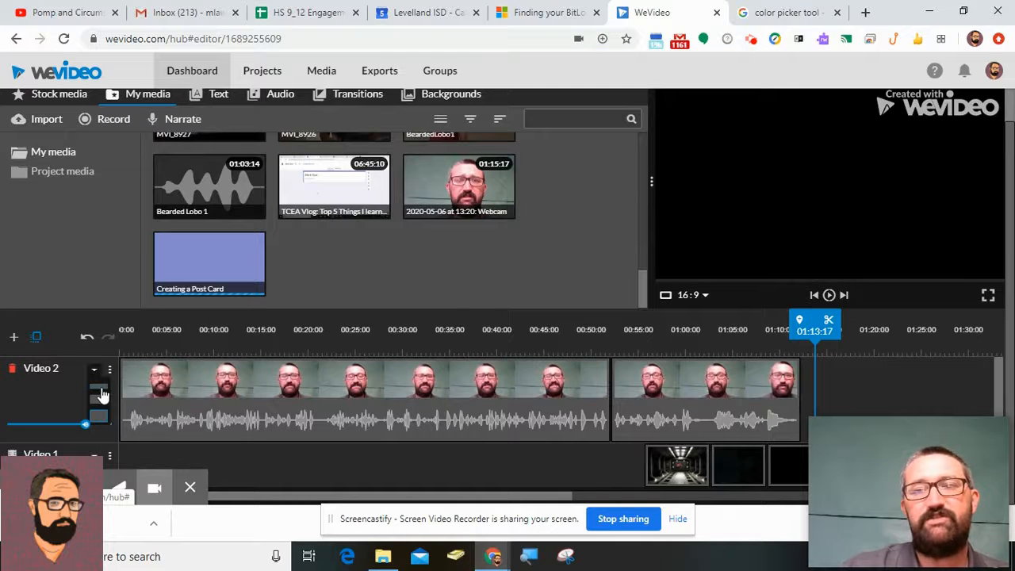
click(101, 391)
click(95, 371)
click(101, 403)
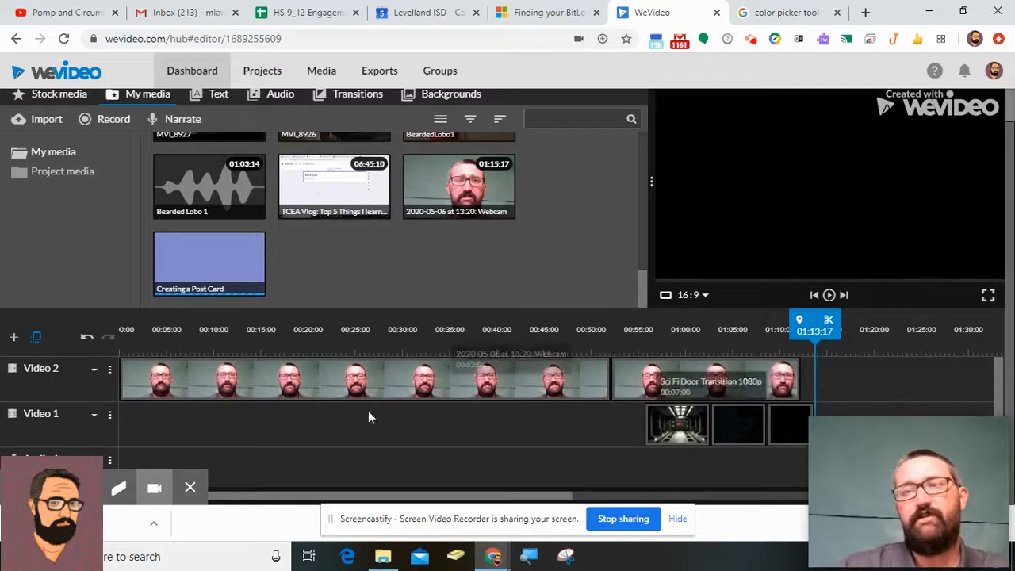
Step: Split the first webcam clip on the Video 2 track at 00:24:09
drag(813, 328, 349, 329)
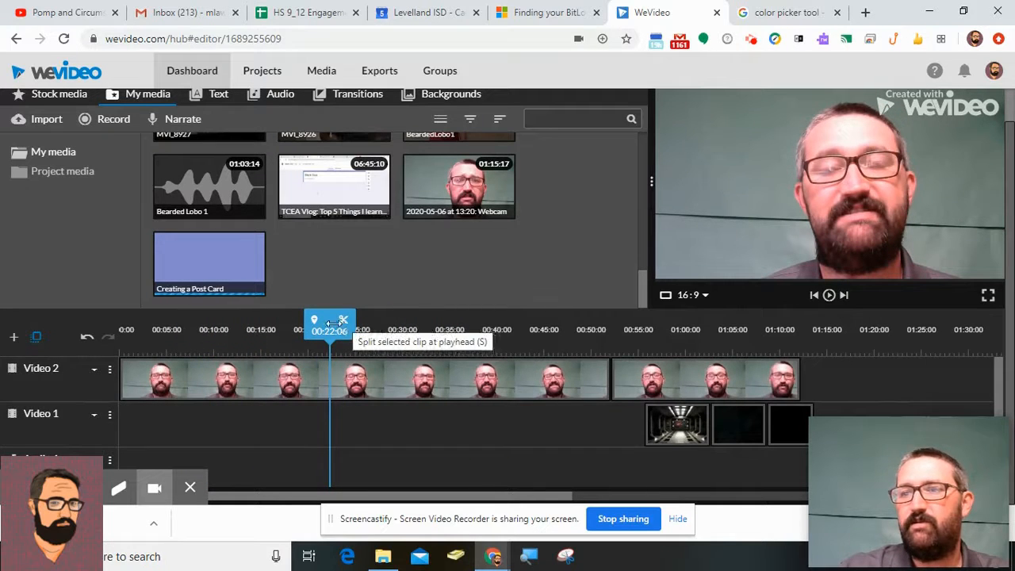
mouse_move(332, 327)
mouse_down()
mouse_move(352, 326)
mouse_move(304, 326)
mouse_move(367, 327)
mouse_move(318, 327)
mouse_move(350, 333)
mouse_up()
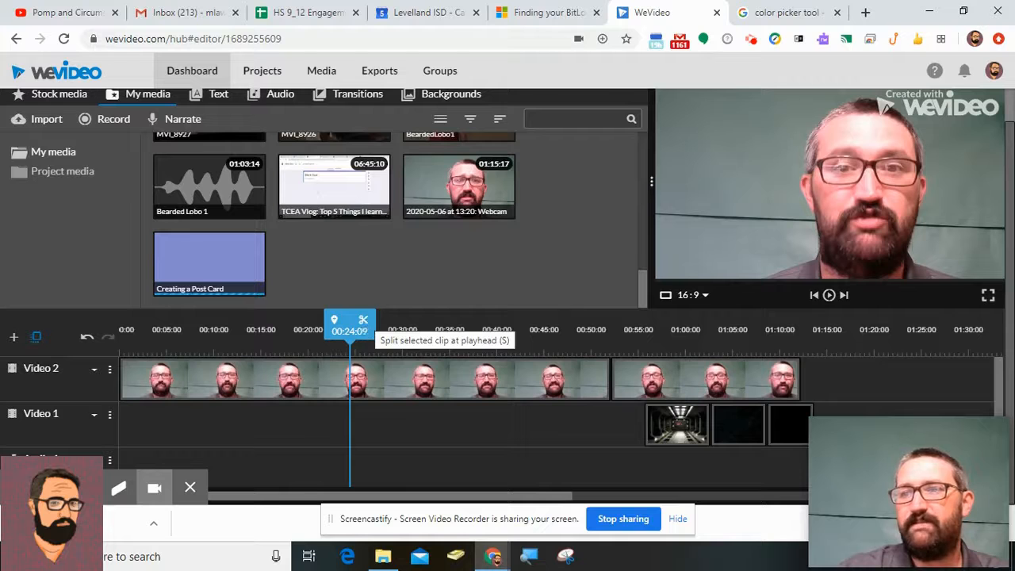
click(363, 320)
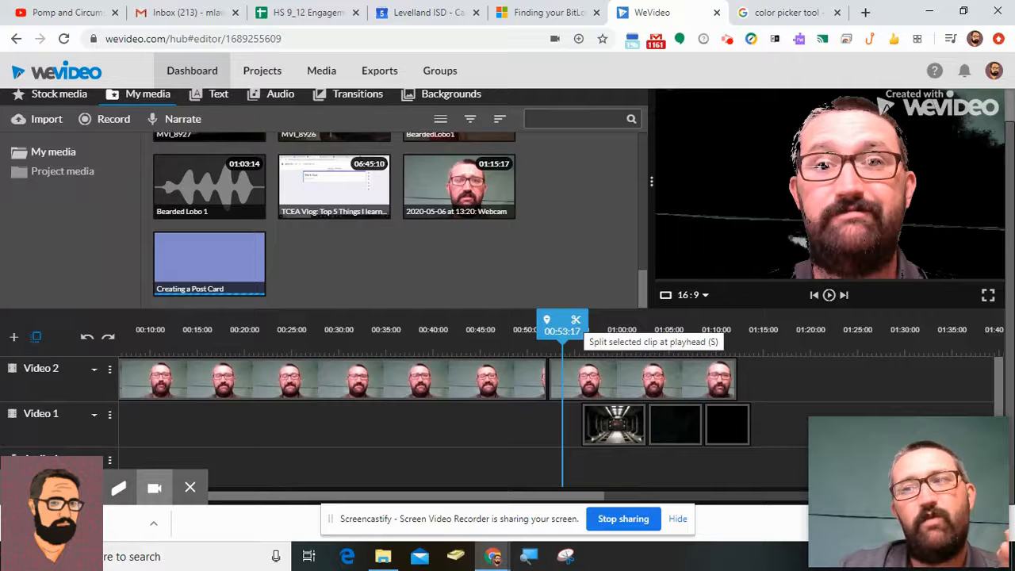
Step: Cut off the start of the second webcam clip at 00:53:17 and shift the remaining clips on both tracks earlier to close the gap
click(577, 324)
click(554, 383)
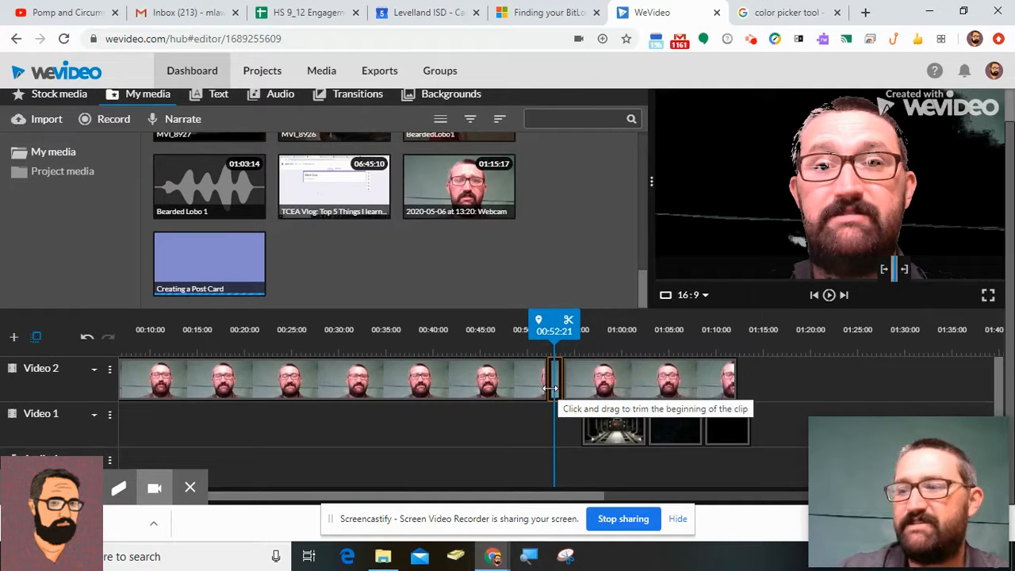
key(Delete)
drag(774, 475, 571, 387)
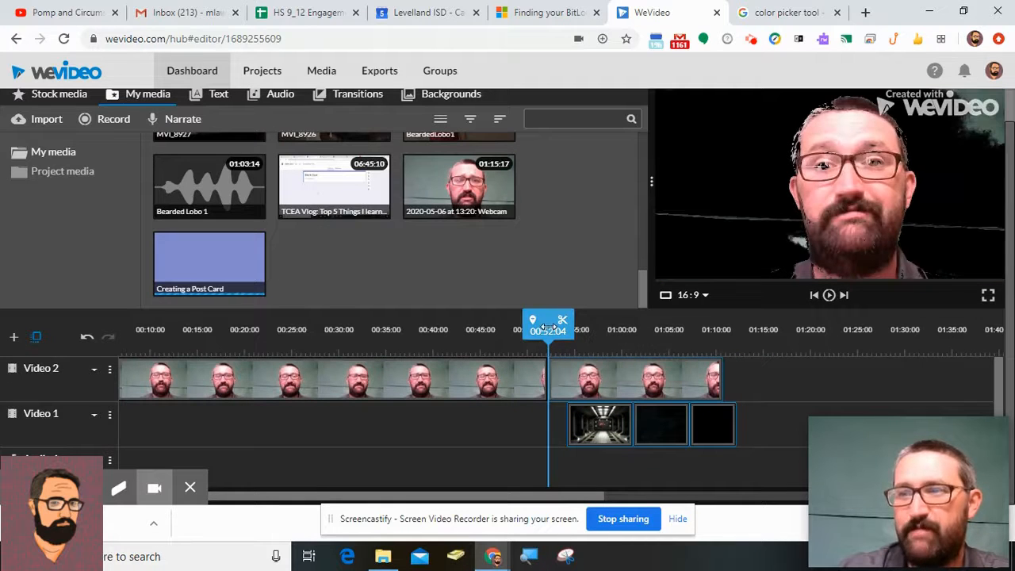
Step: Play back the timeline across the join between the two webcam clips to check the cut
drag(548, 332, 520, 333)
key(space)
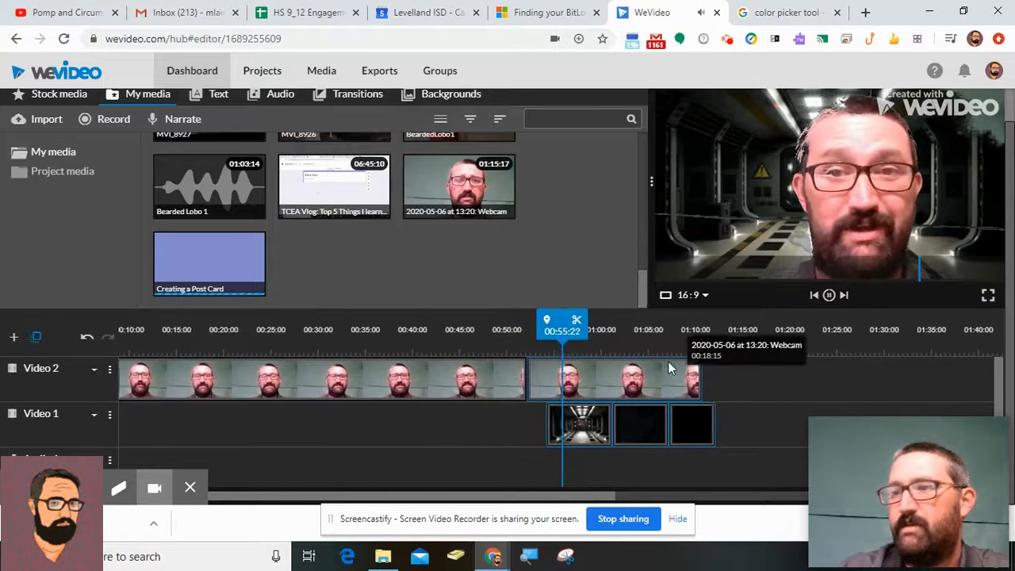
key(space)
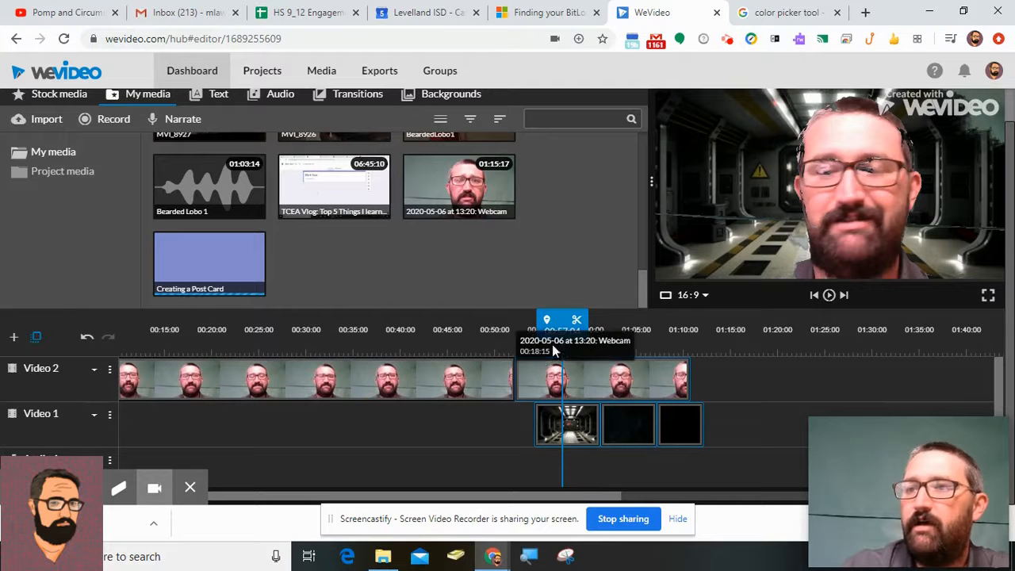
Step: Apply the Scanlines effect to the first webcam clip only
drag(549, 332, 198, 385)
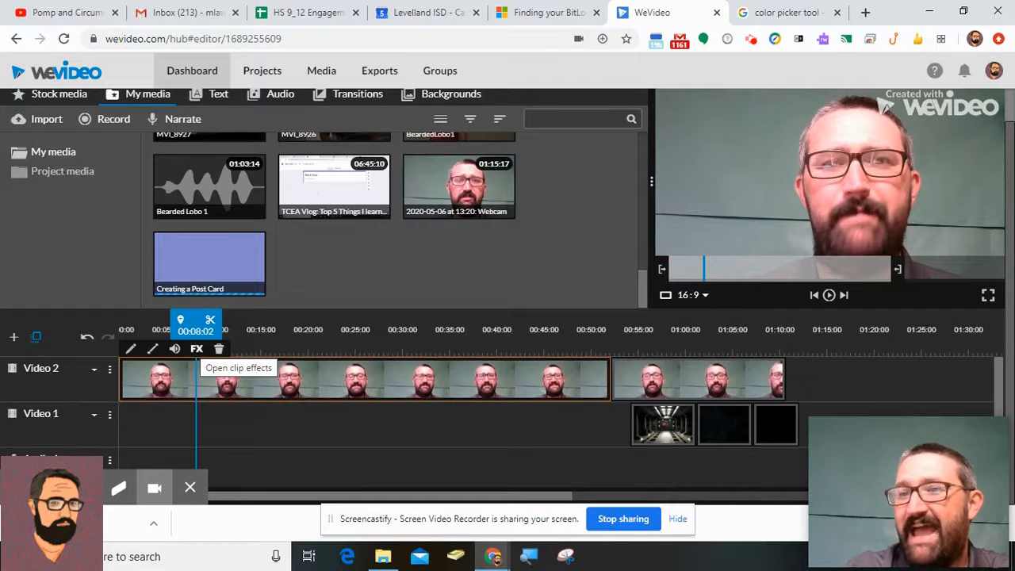
click(197, 349)
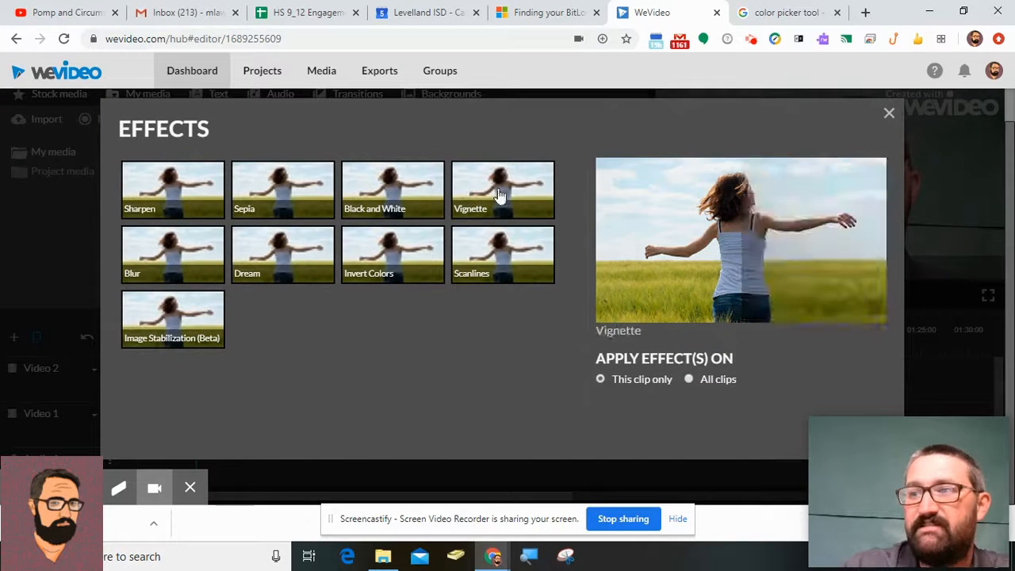
click(526, 254)
drag(801, 456, 626, 467)
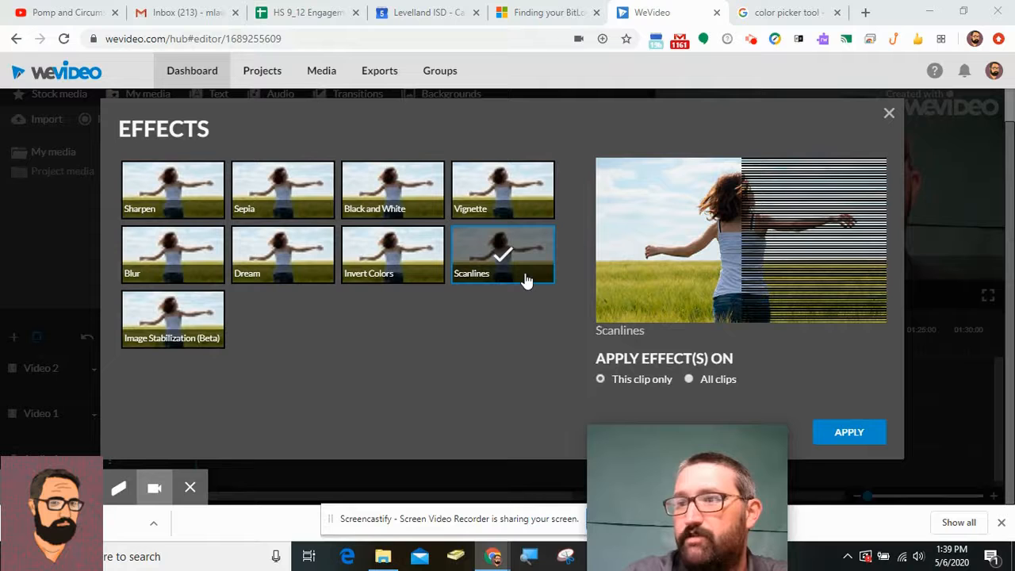
click(843, 431)
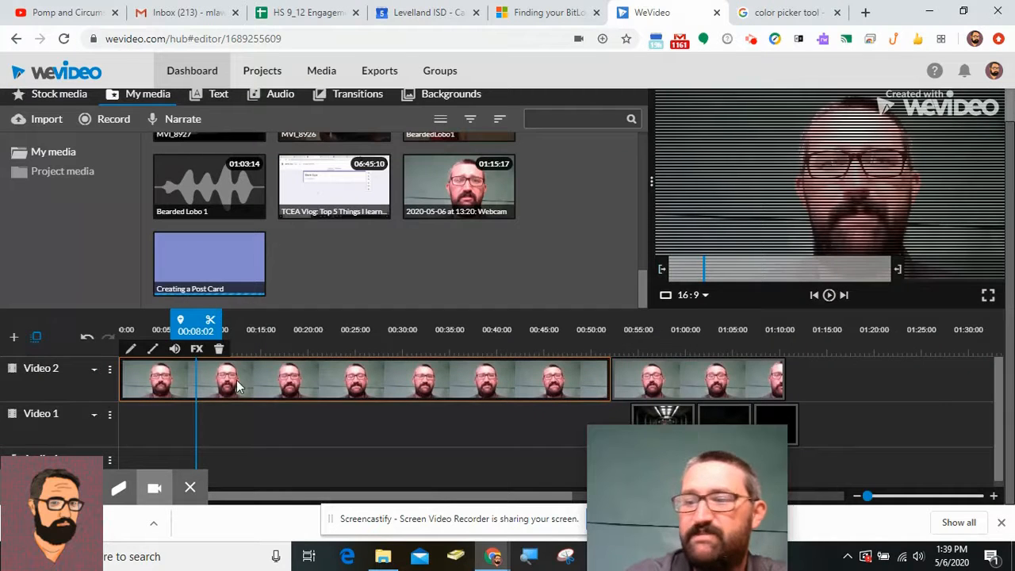
Step: Play back the first webcam clip briefly to preview the Scanlines effect and undo the effect
key(space)
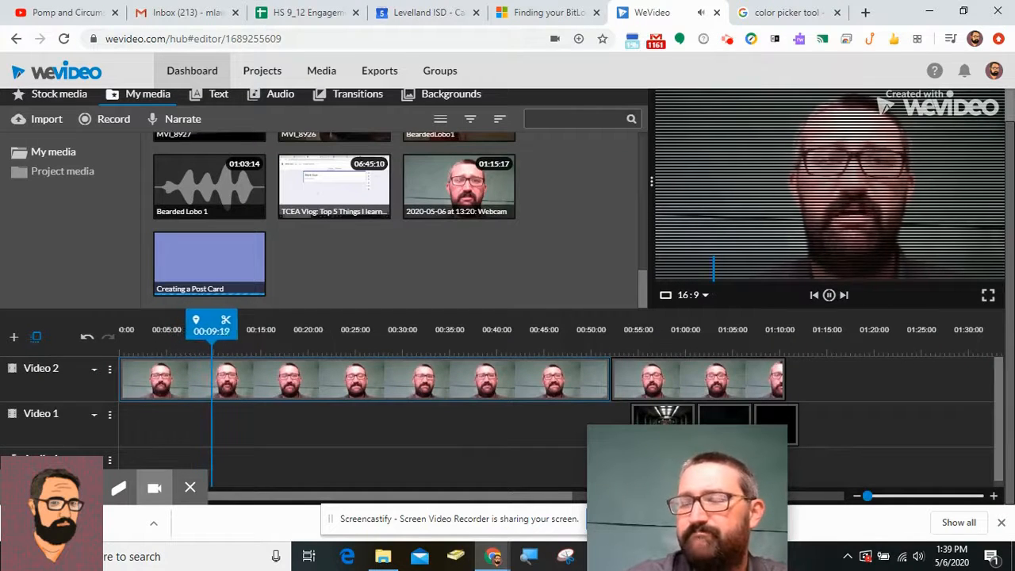
key(space)
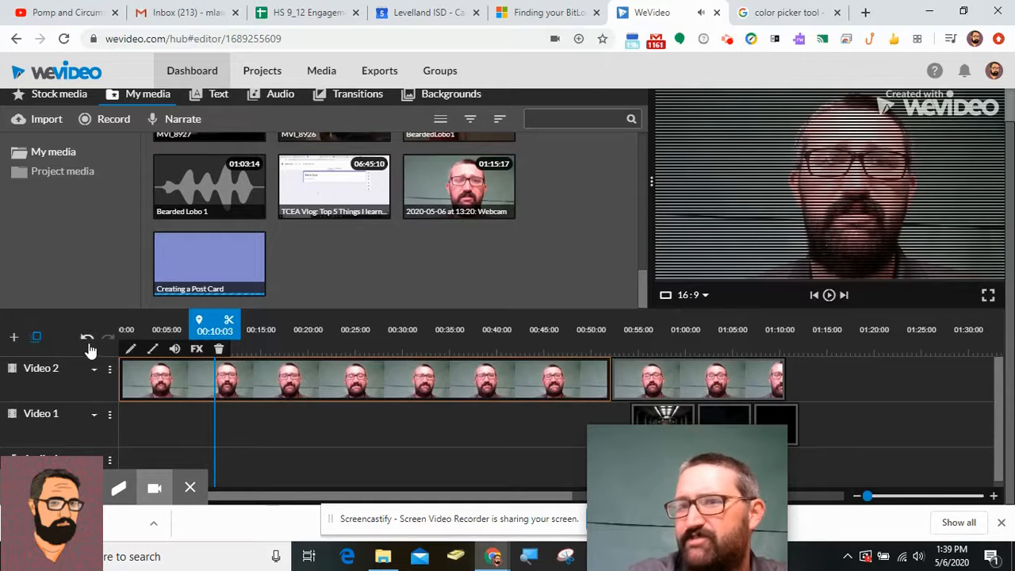
click(87, 338)
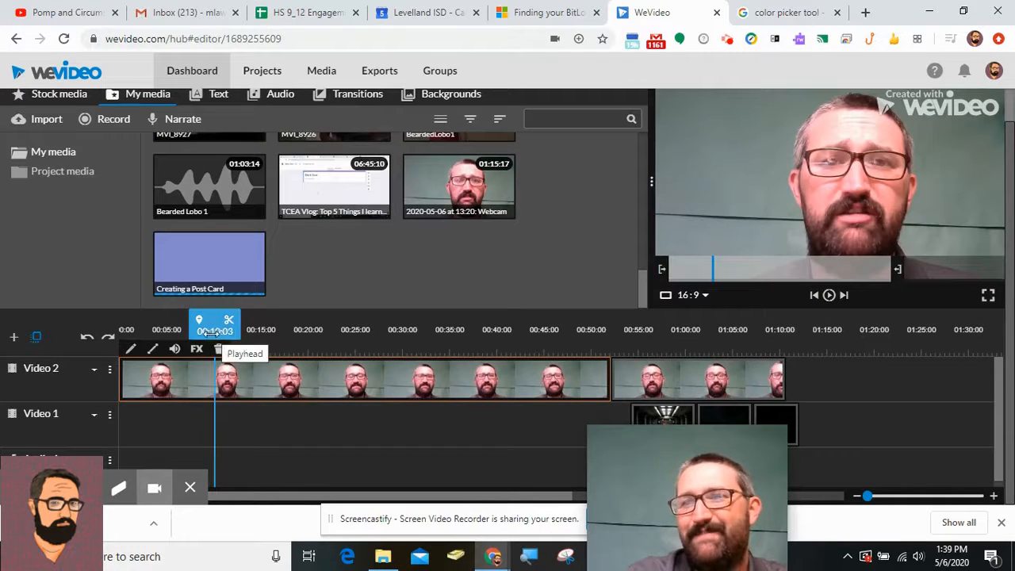
Step: Open the first webcam clip on the Video 2 track for editing and show its transform settings
mouse_move(213, 325)
mouse_down()
mouse_move(171, 327)
mouse_move(222, 327)
mouse_up()
click(202, 379)
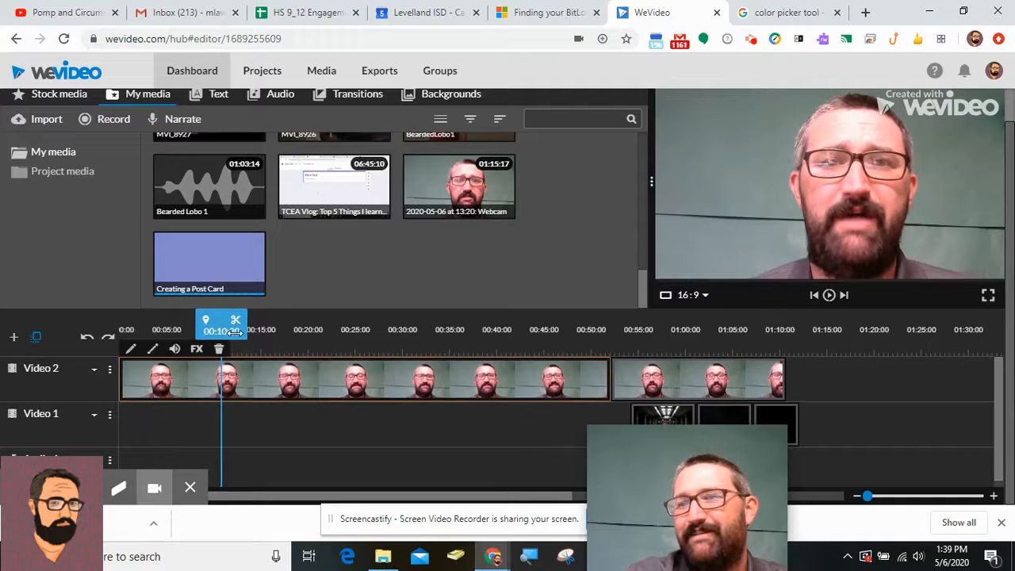
click(130, 352)
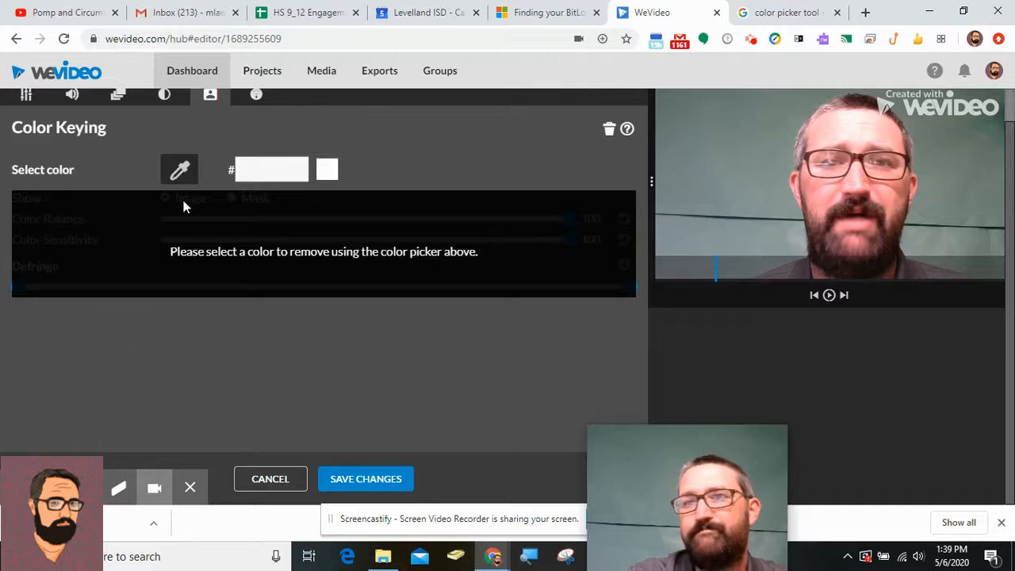
click(26, 98)
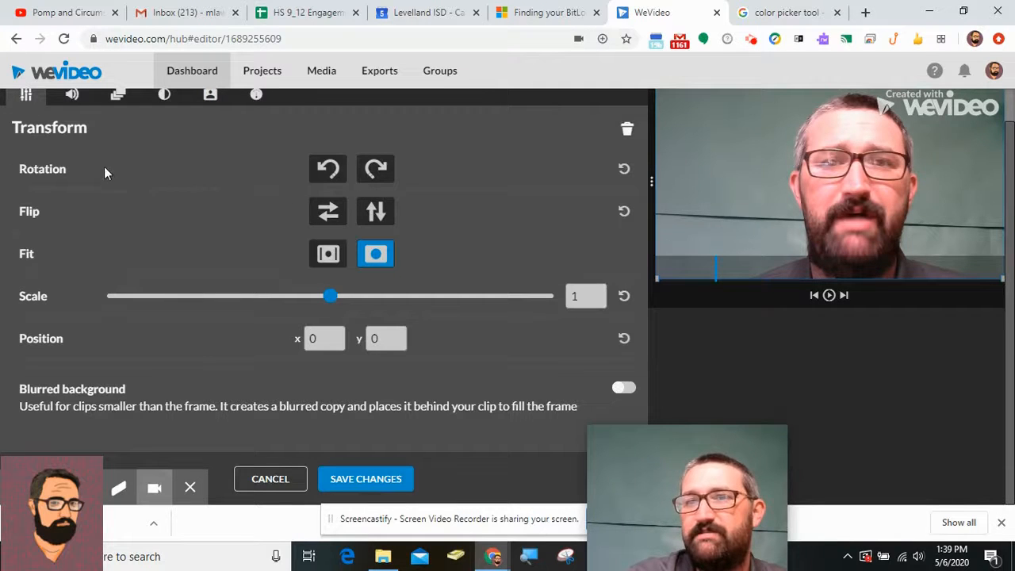
Step: Try rotating the clip clockwise and back, and flipping it horizontally and vertically before restoring its orientation
click(380, 178)
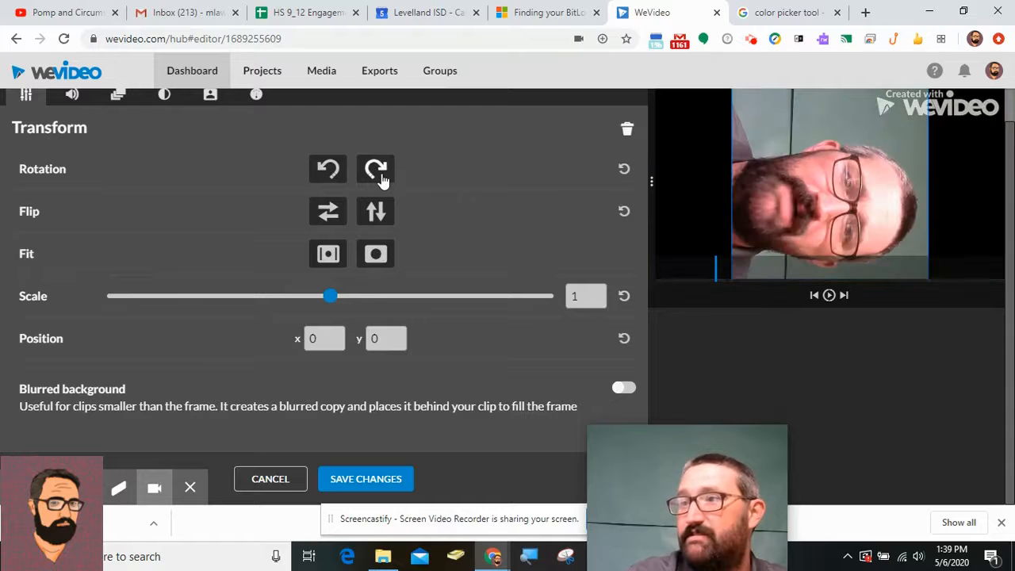
click(330, 172)
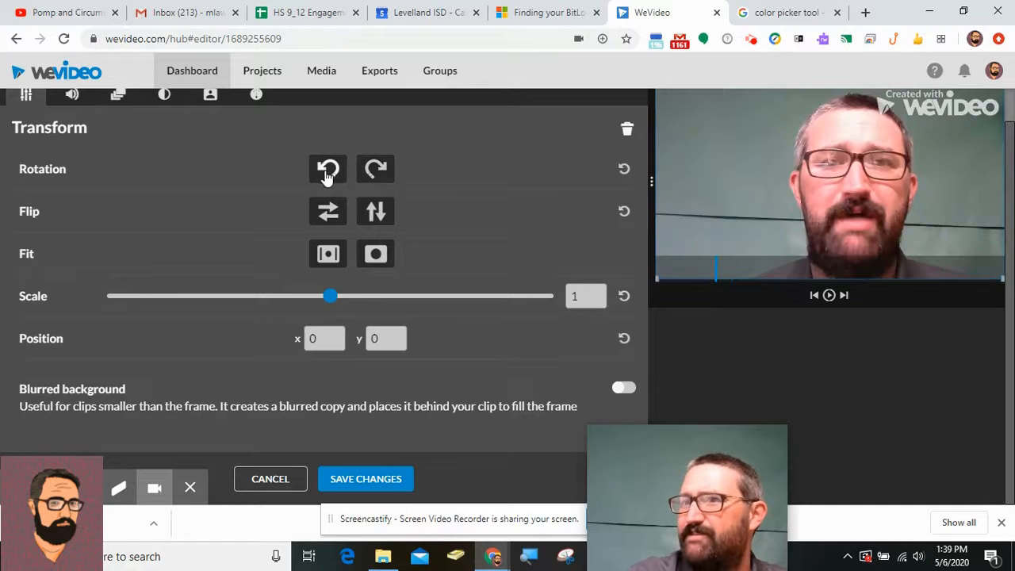
click(329, 219)
click(376, 212)
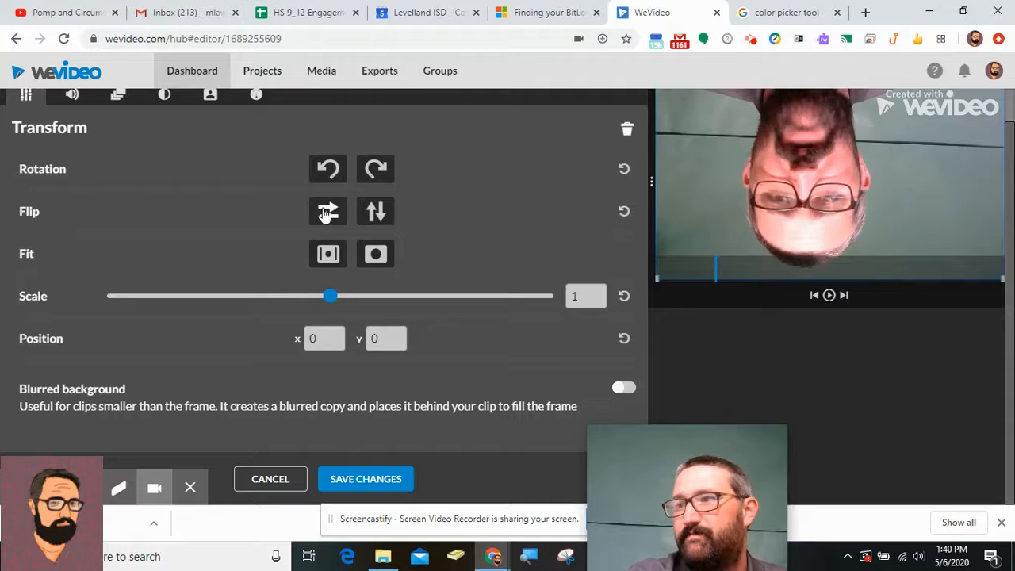
click(376, 213)
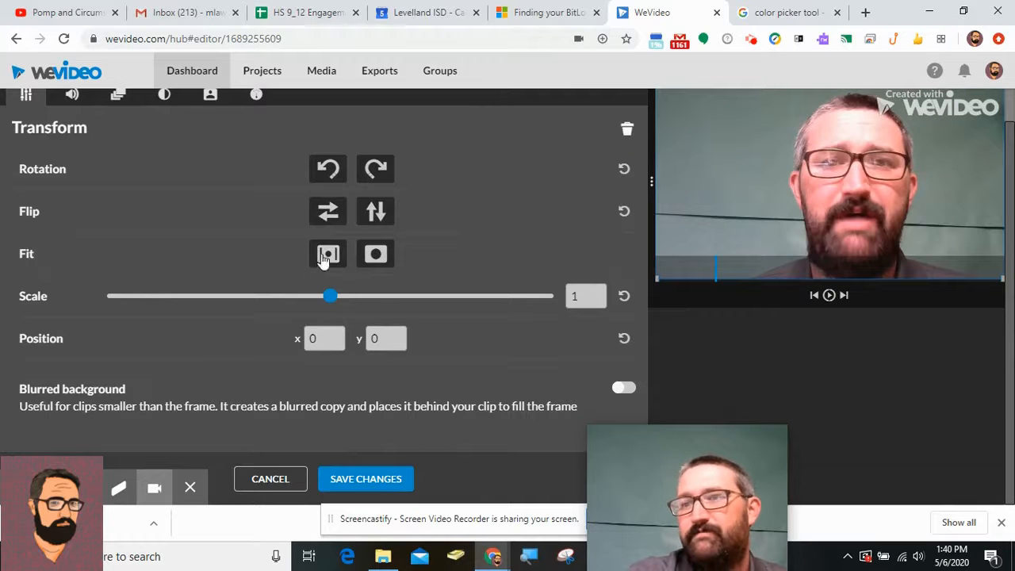
Step: Try both fit options on the clip and shrink its scale to 0.73 before resetting the scale
click(330, 262)
click(380, 260)
click(329, 255)
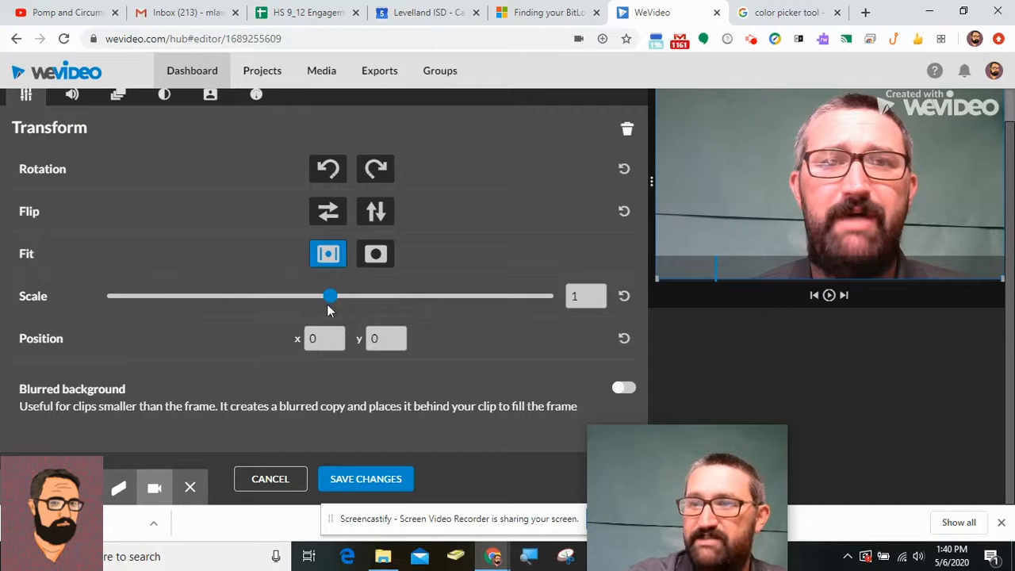
drag(331, 296, 272, 306)
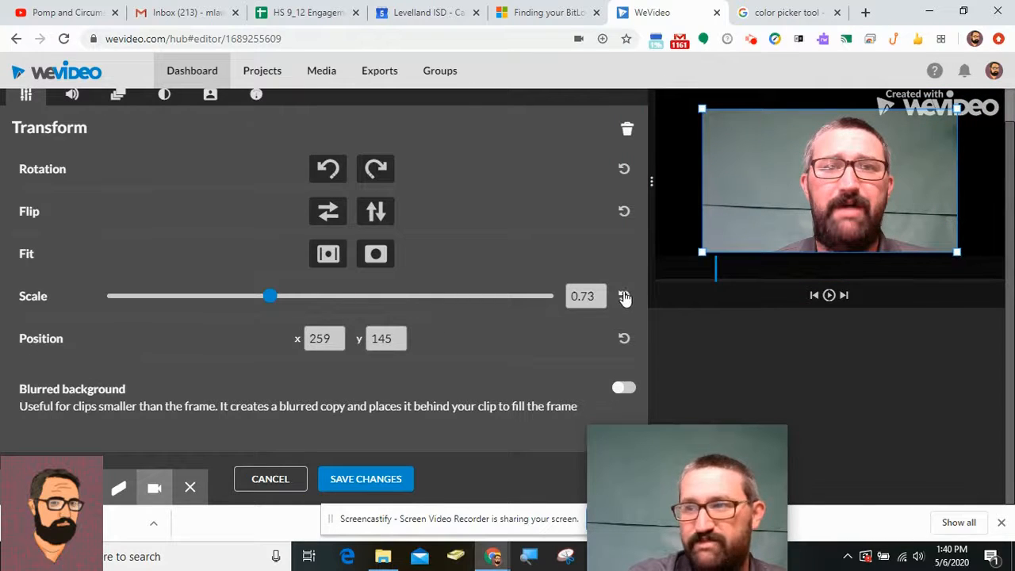
click(625, 297)
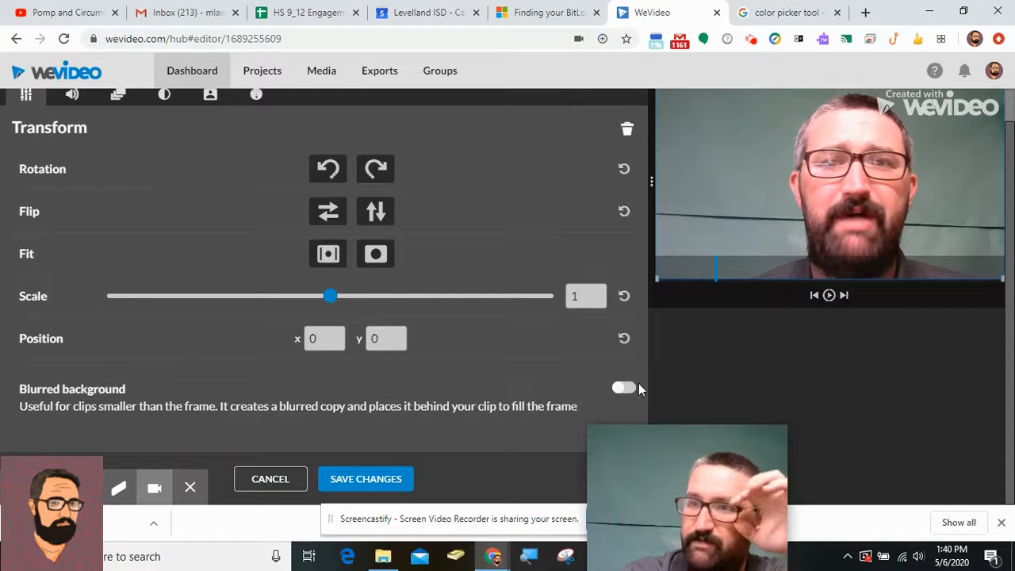
Step: Try the blurred background with the clip scaled to 0.85, and restore both settings to their defaults
click(623, 389)
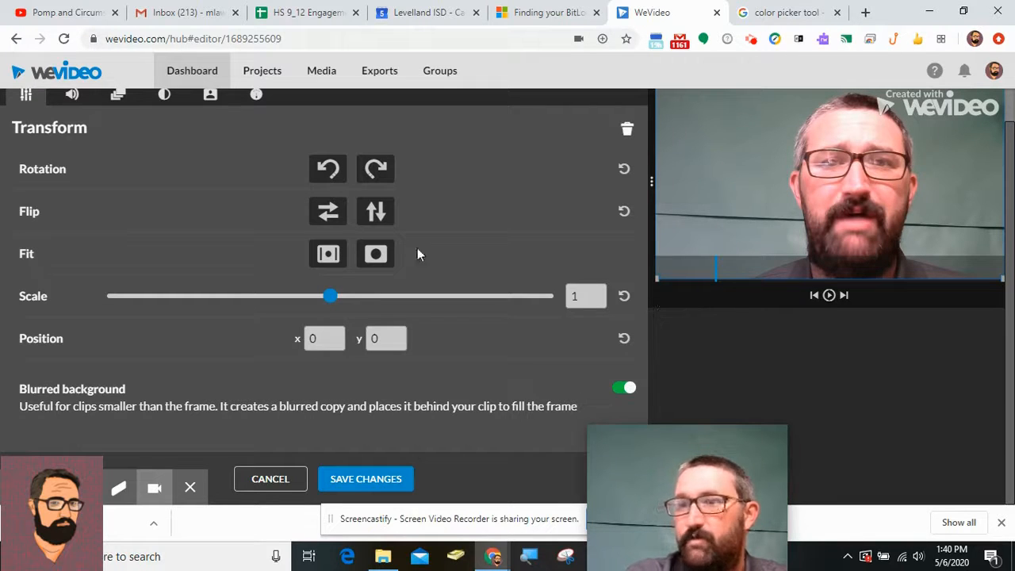
drag(328, 300, 298, 304)
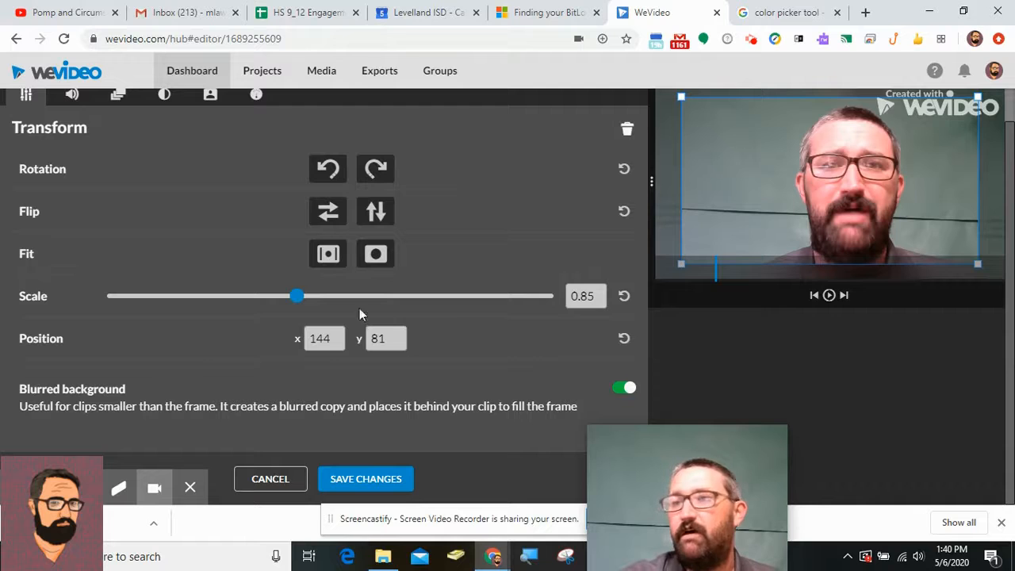
click(613, 387)
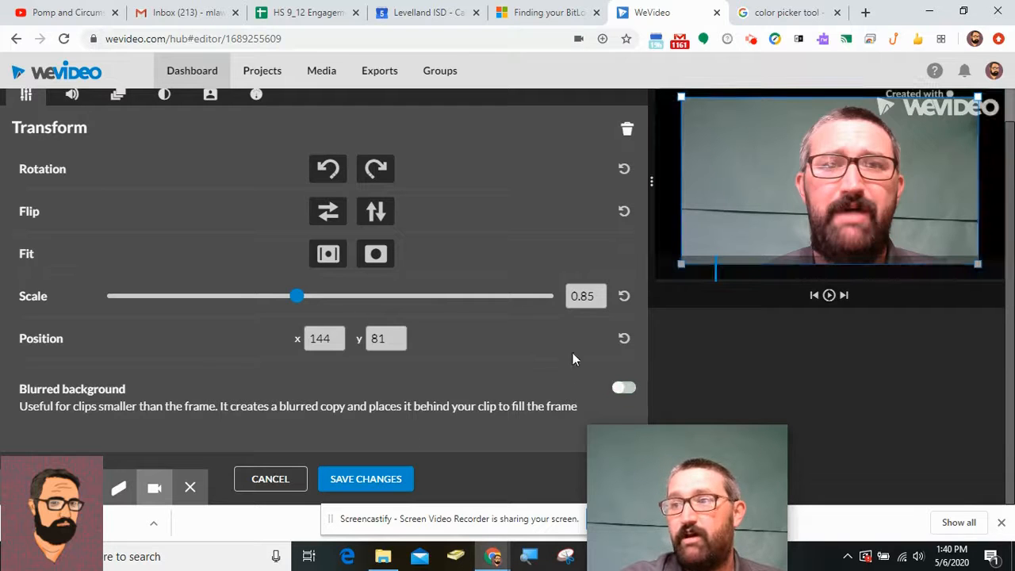
click(624, 296)
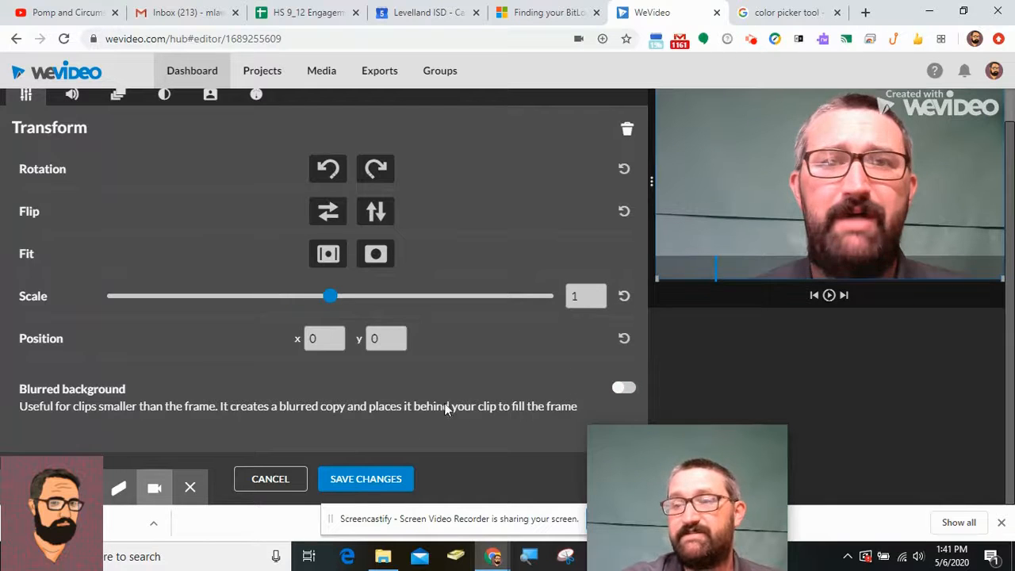
Step: Look at the clip's volume settings, including the audio level, mute and fade options
scroll(114, 121, up, 1)
click(71, 130)
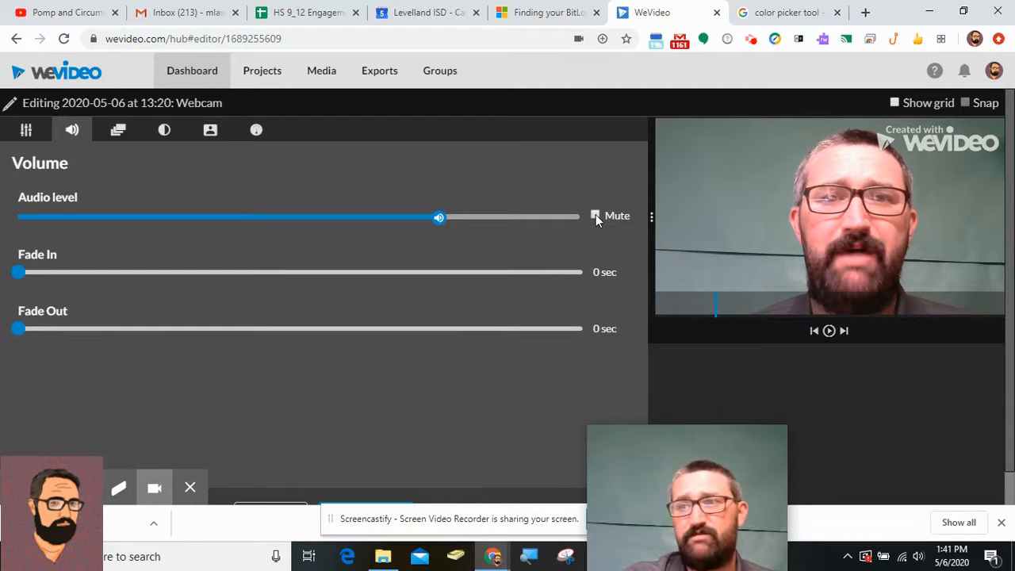
Step: Try an animation on the clip with a start scale of 0.31, check its end frame, and play the preview
click(118, 131)
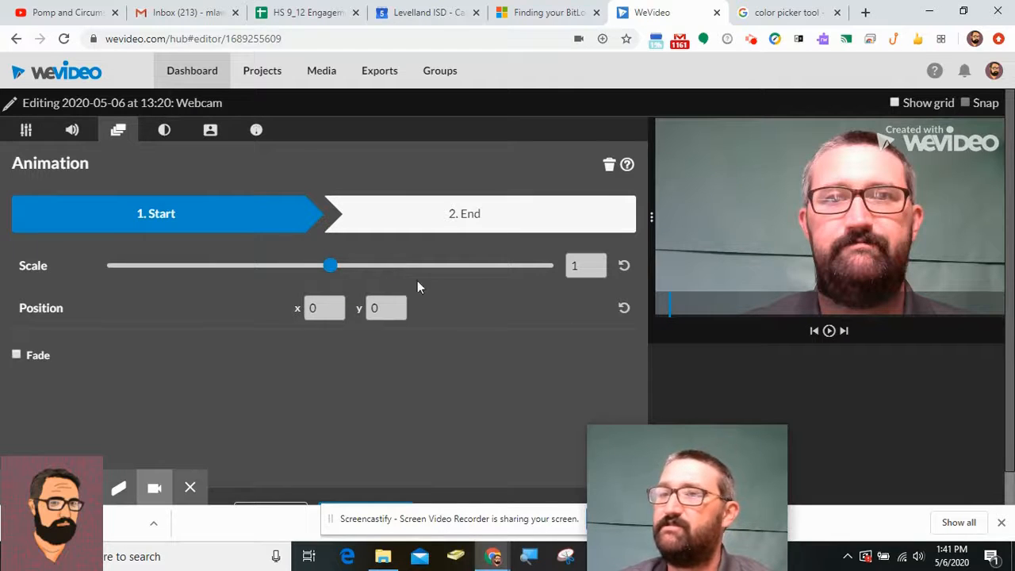
drag(332, 267, 173, 307)
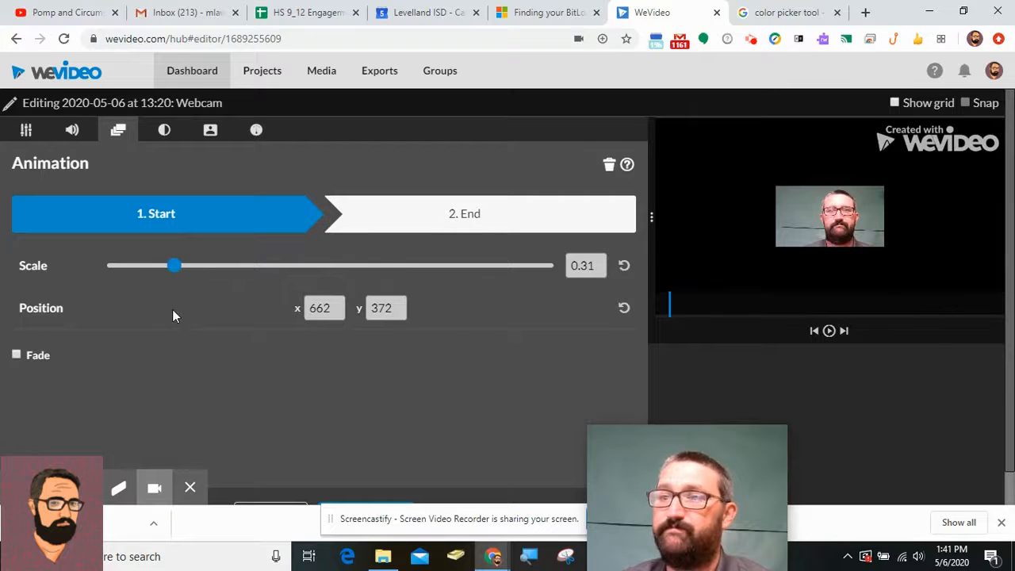
click(447, 226)
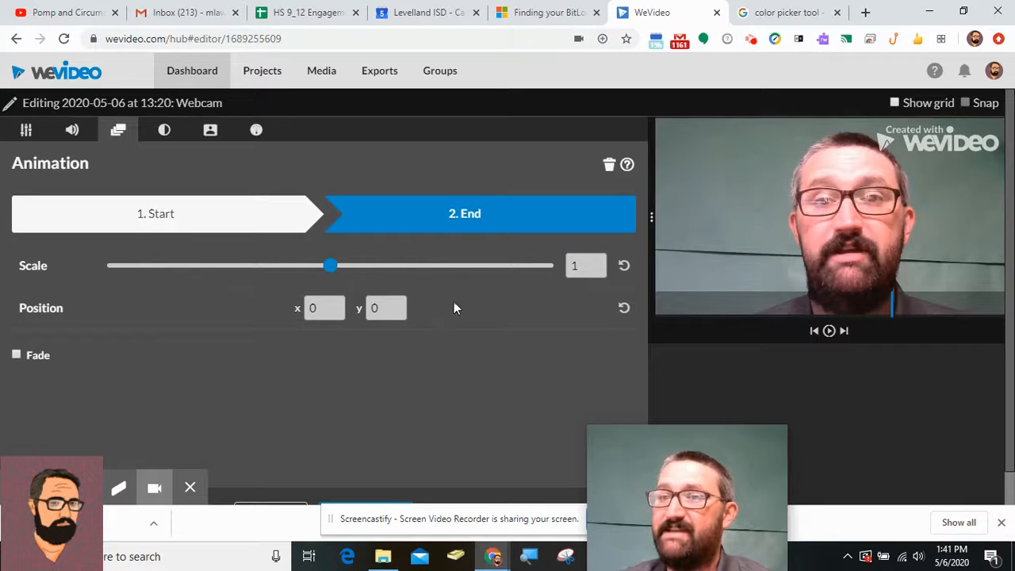
drag(675, 465, 843, 465)
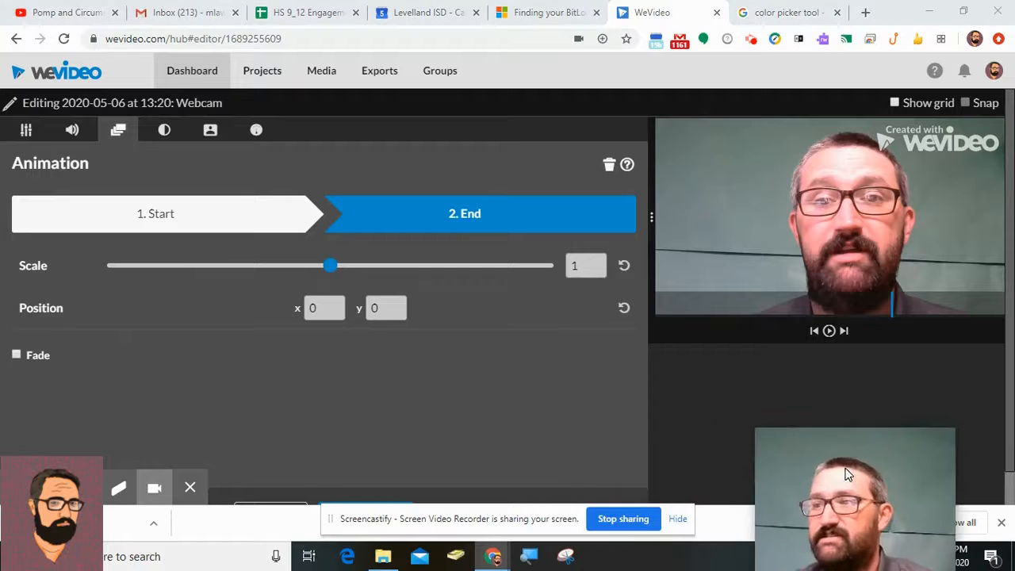
click(829, 332)
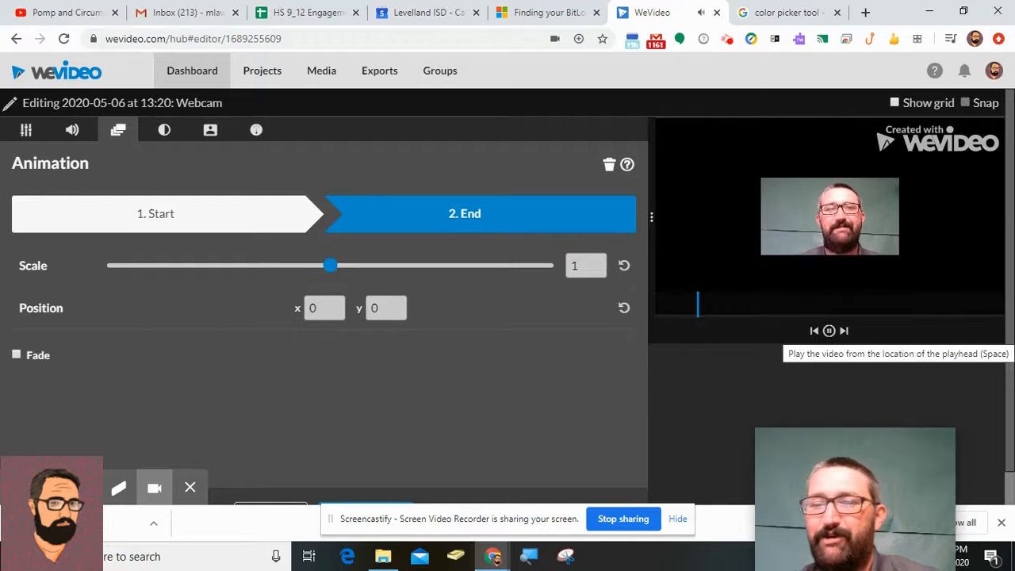
key(XF86AudioLowerVolume)
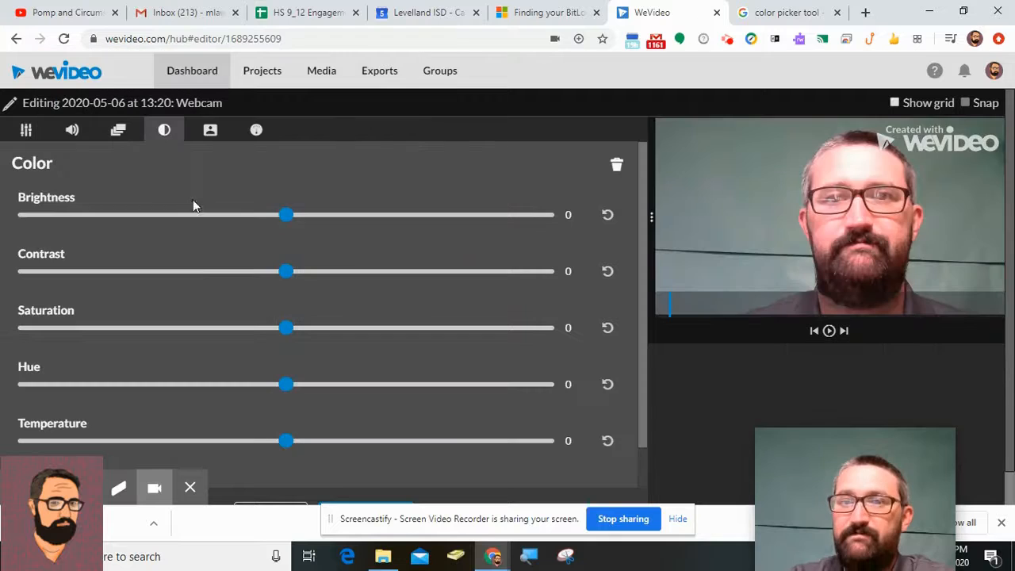
Step: Look over the clip's color adjustments and key out the green backdrop by sampling color 798885 beside the speaker
scroll(198, 365, down, 1)
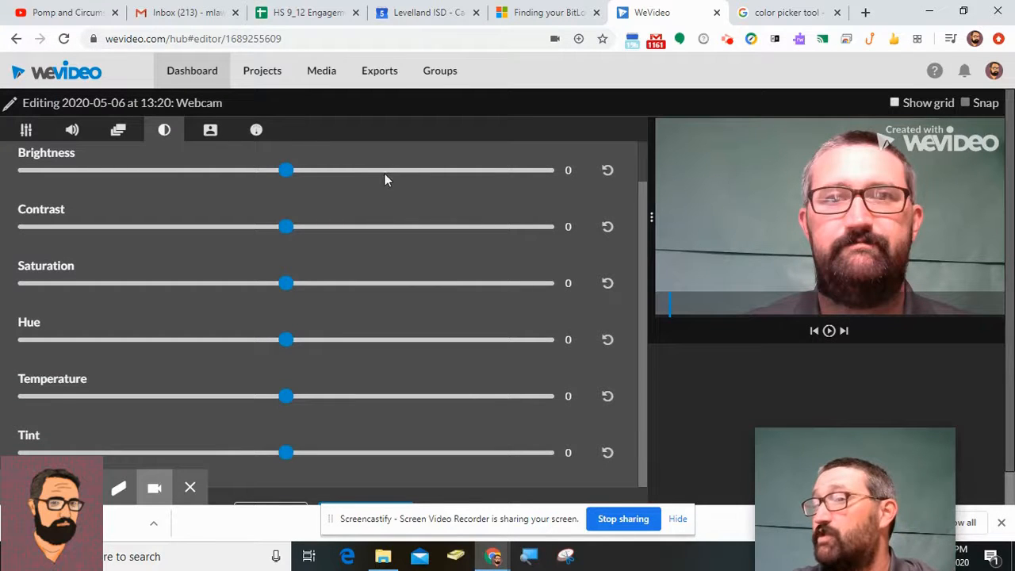
click(211, 130)
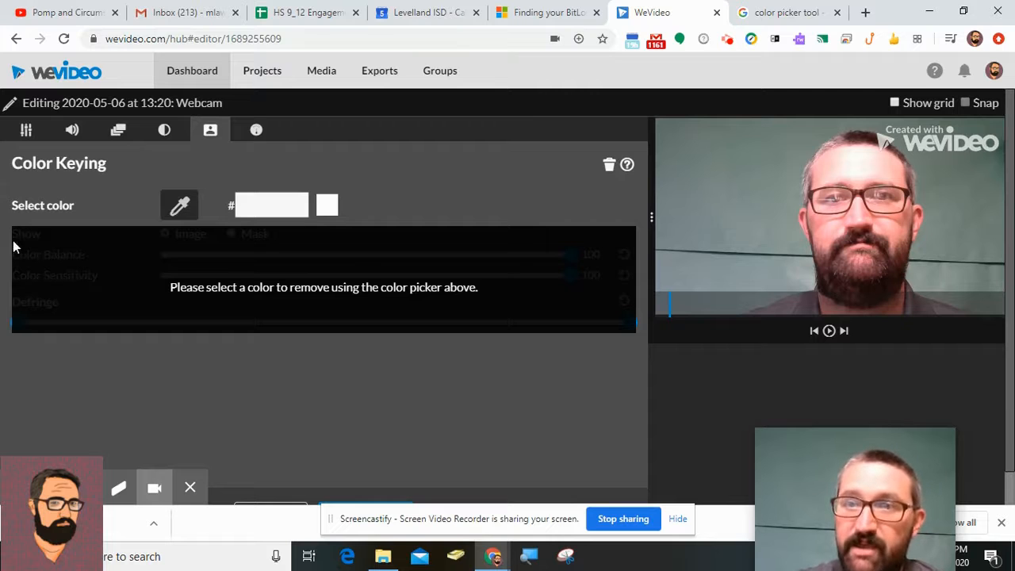
click(179, 205)
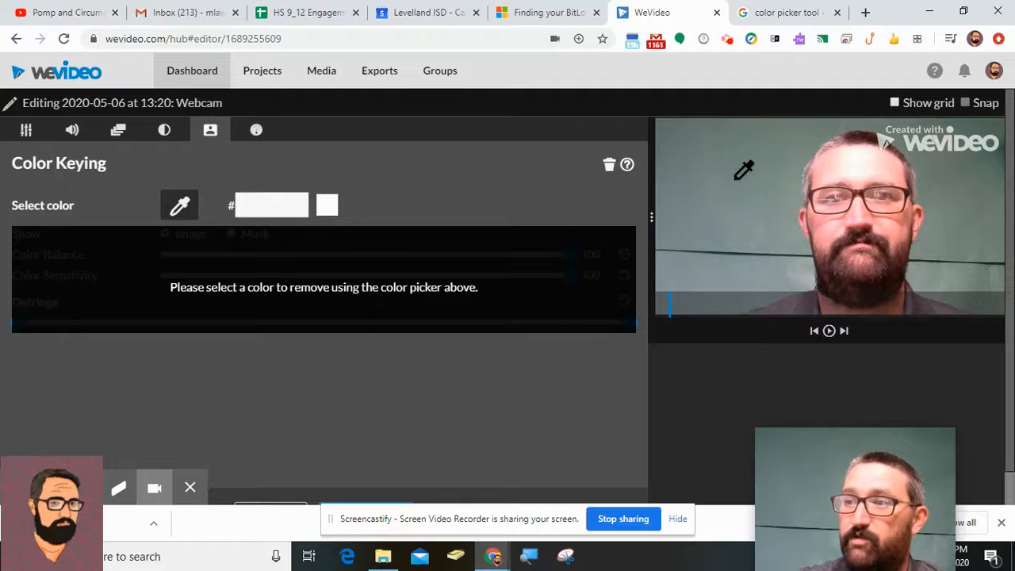
click(716, 212)
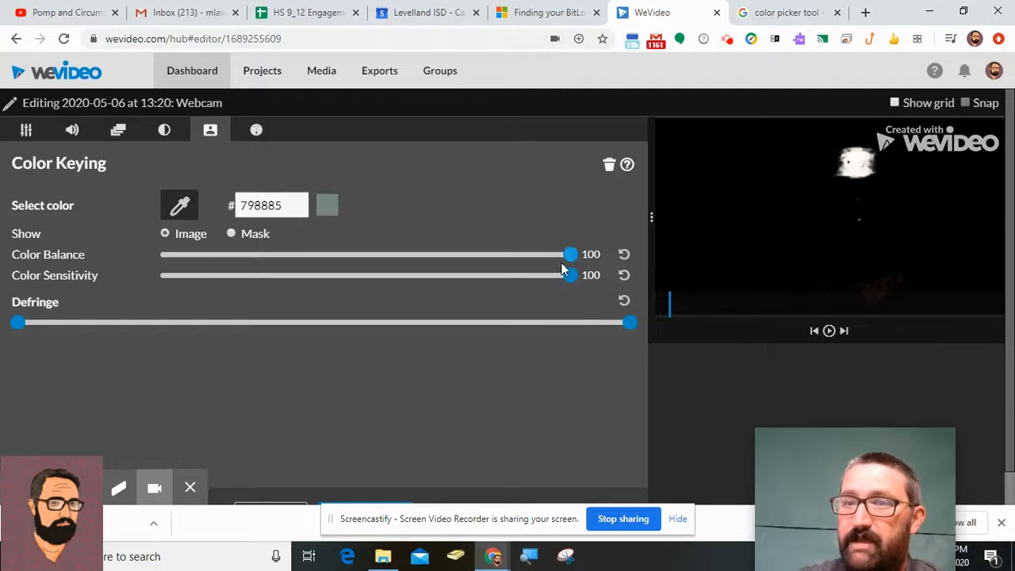
Step: Refine the webcam clip's color key with a narrowed defringe range, Color Balance 83 and Color Sensitivity 70, and save the changes
drag(629, 324, 213, 343)
drag(18, 322, 203, 337)
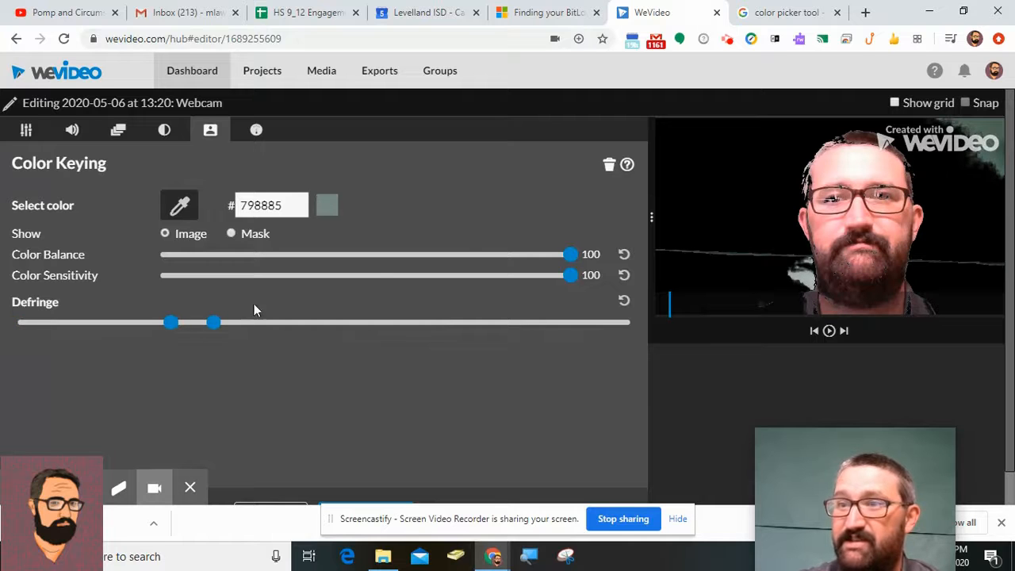
drag(571, 255, 502, 255)
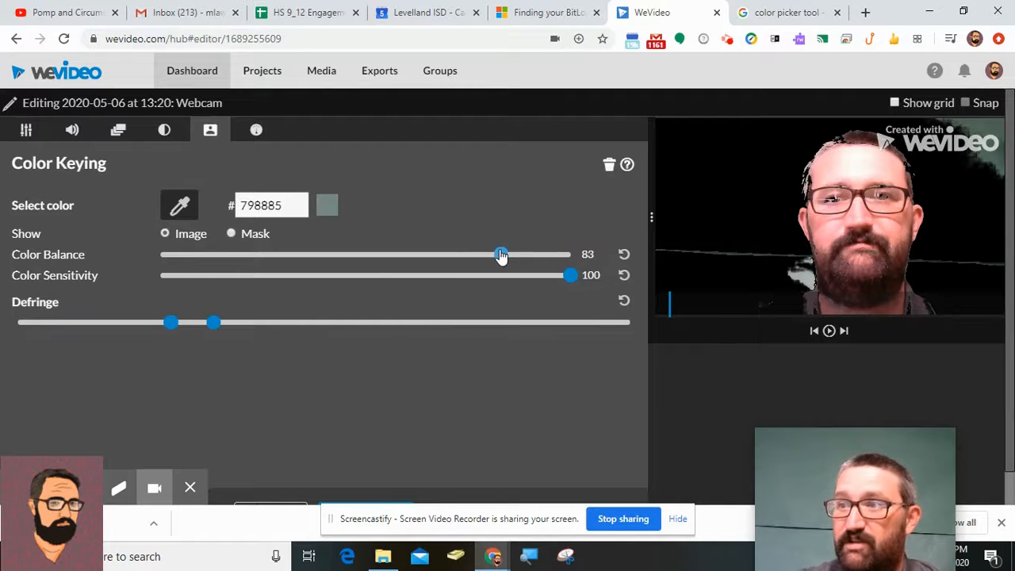
drag(571, 277, 521, 277)
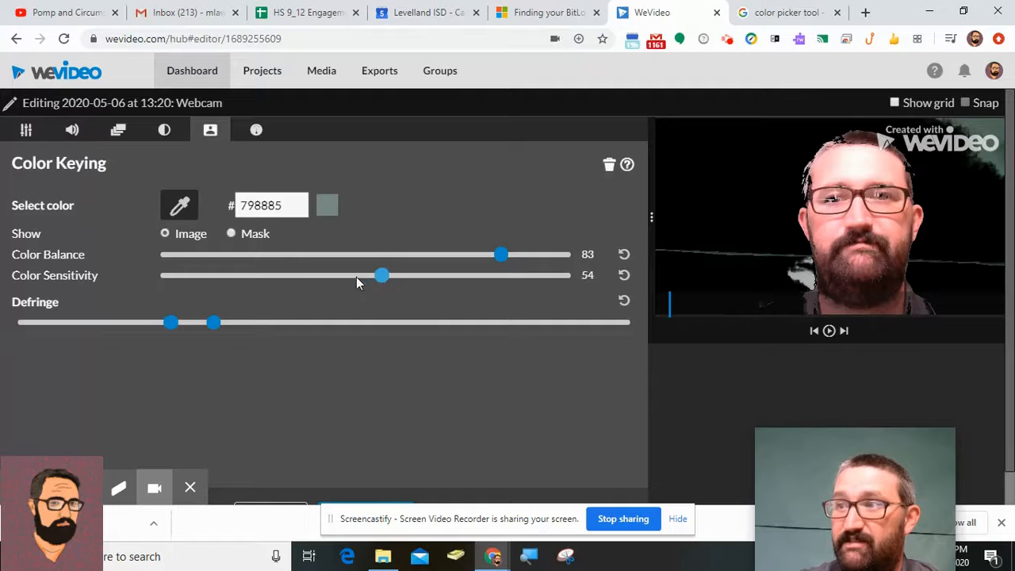
drag(320, 277, 423, 276)
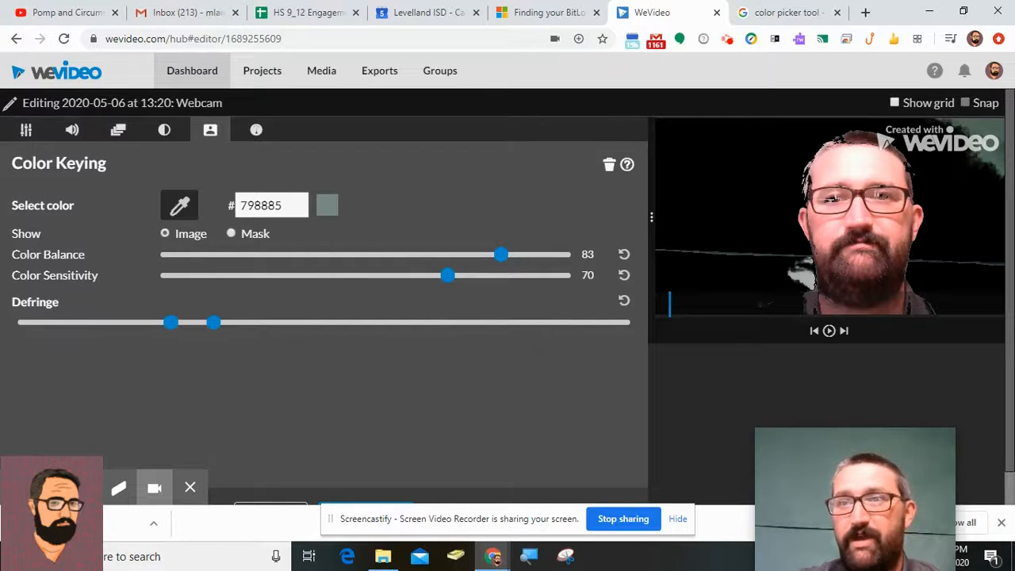
scroll(735, 228, down, 1)
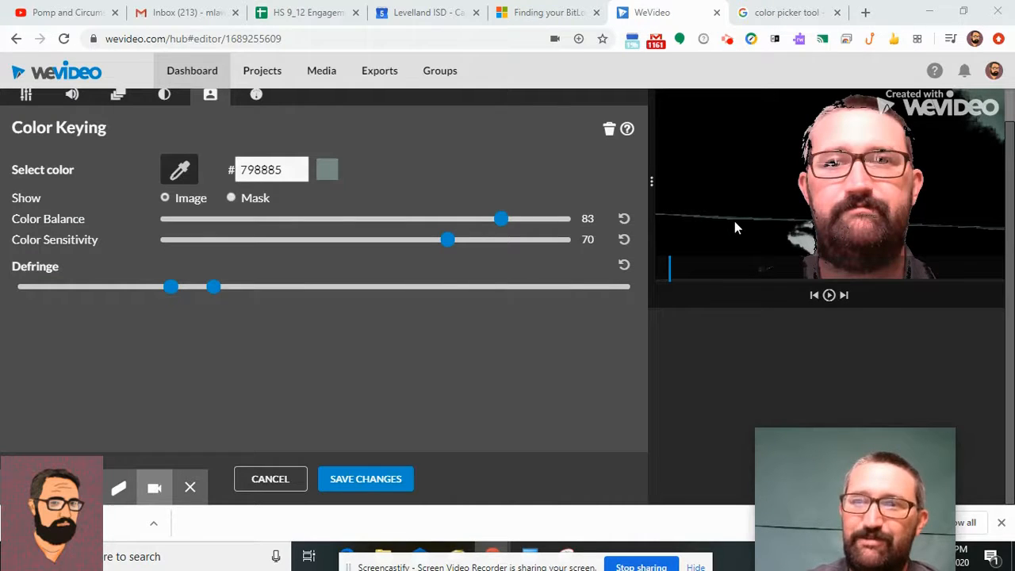
click(364, 479)
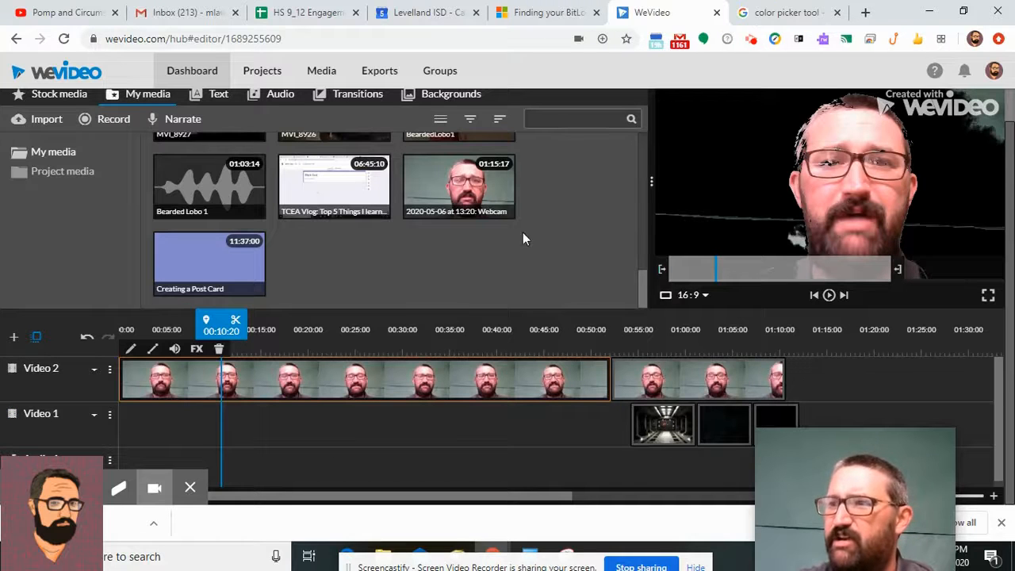
Step: Browse the built-in backgrounds for one that could go behind the keyed webcam clip
scroll(462, 284, up, 5)
scroll(462, 283, up, 3)
scroll(679, 181, up, 2)
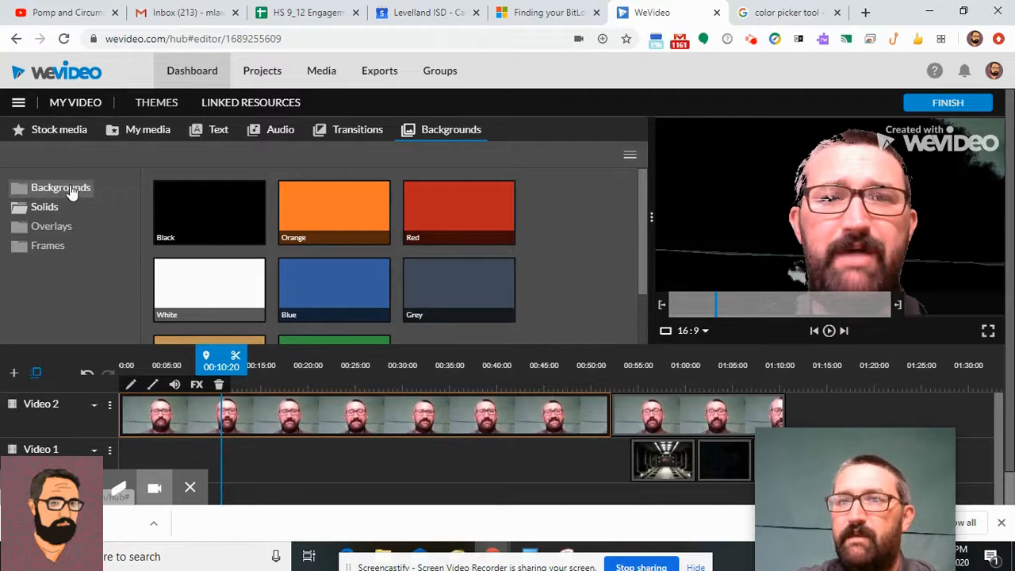
click(70, 191)
scroll(233, 234, down, 3)
scroll(210, 290, up, 3)
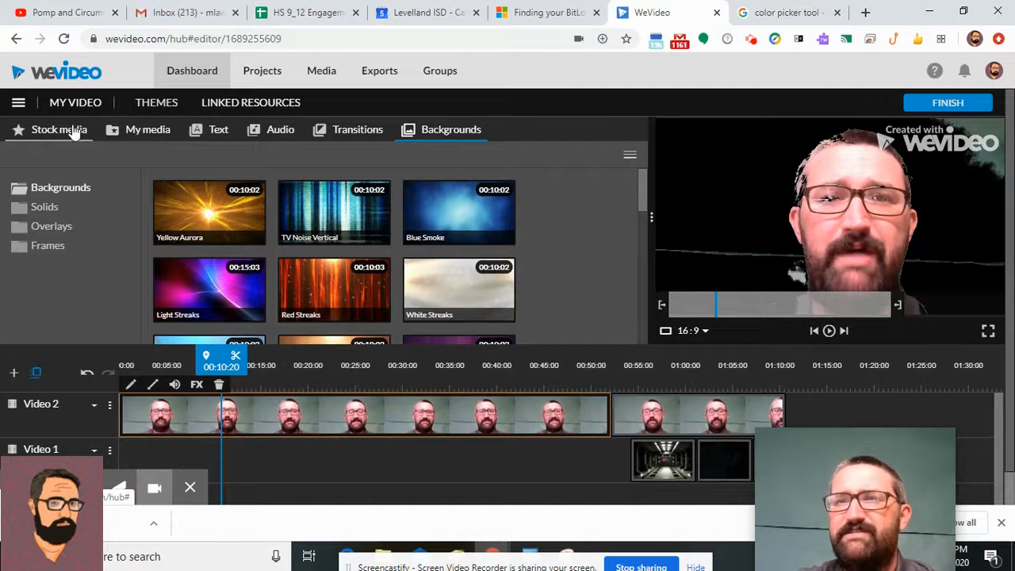
Step: Try the 9-second "Space Ship coming out of a wor..." stock clip on Video 1 as the keyed background, and remove it
click(44, 134)
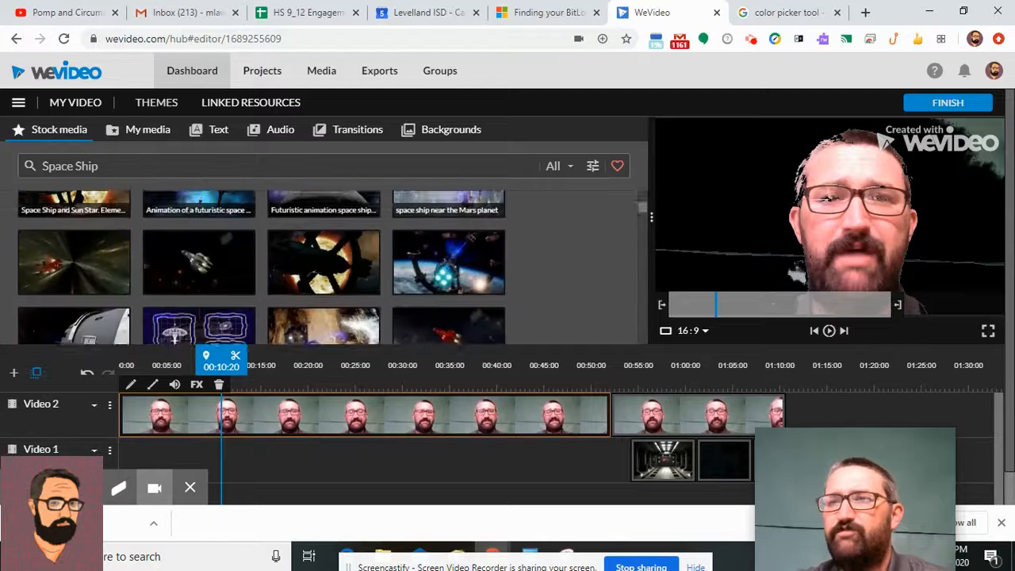
drag(448, 238, 192, 464)
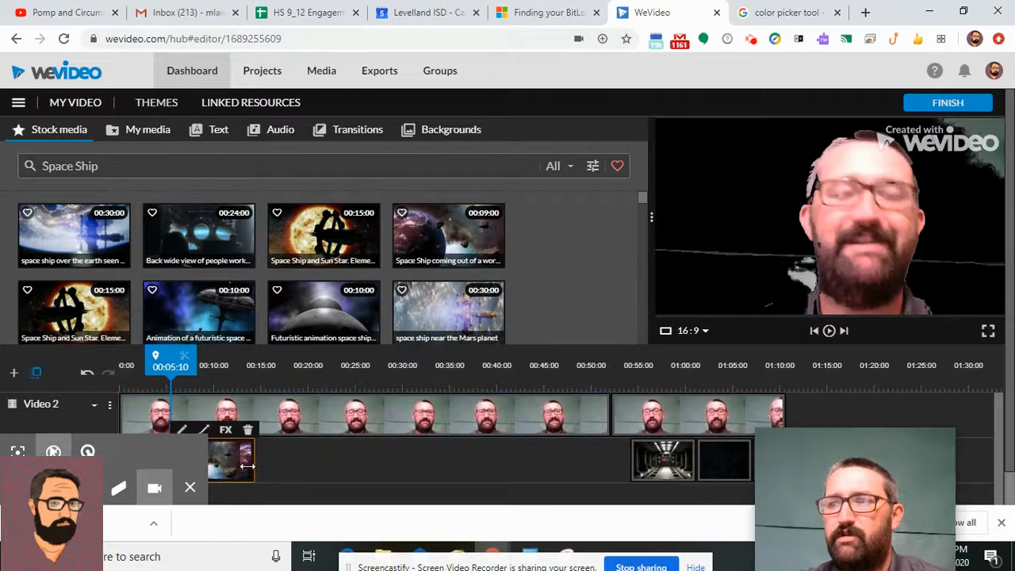
mouse_move(171, 361)
mouse_down()
mouse_move(198, 365)
mouse_move(176, 370)
mouse_up()
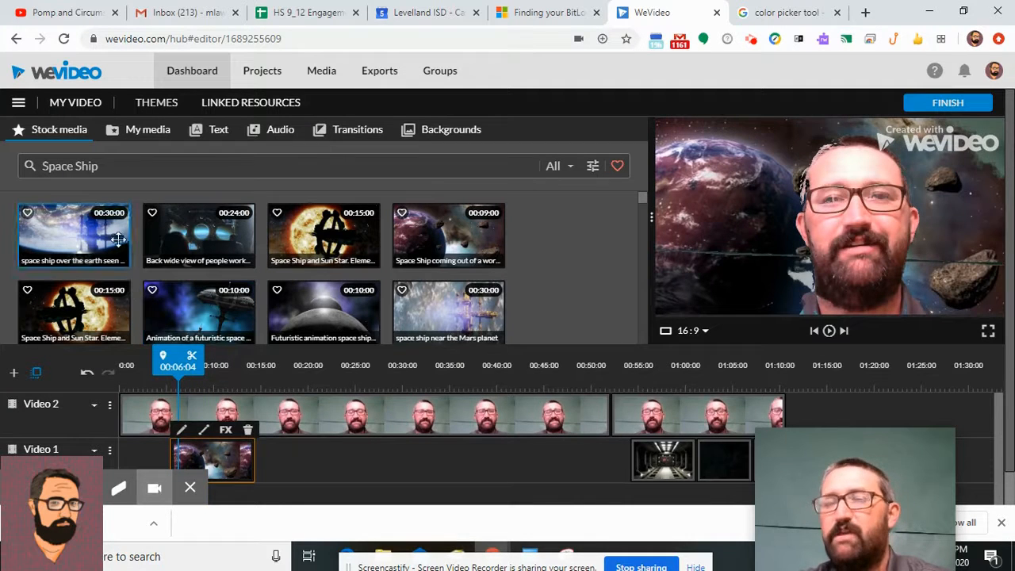
click(247, 430)
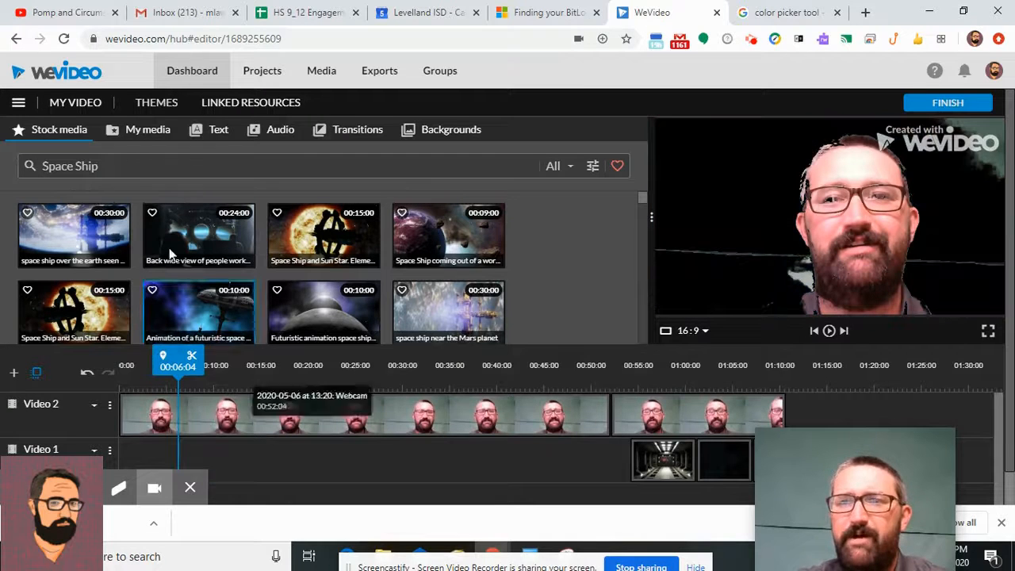
Step: Search the stock media for News, place Broadcast World News Map Data Graphic 07 at the start of Video 1, and check the composite
triple_click(115, 162)
key(BackSpace)
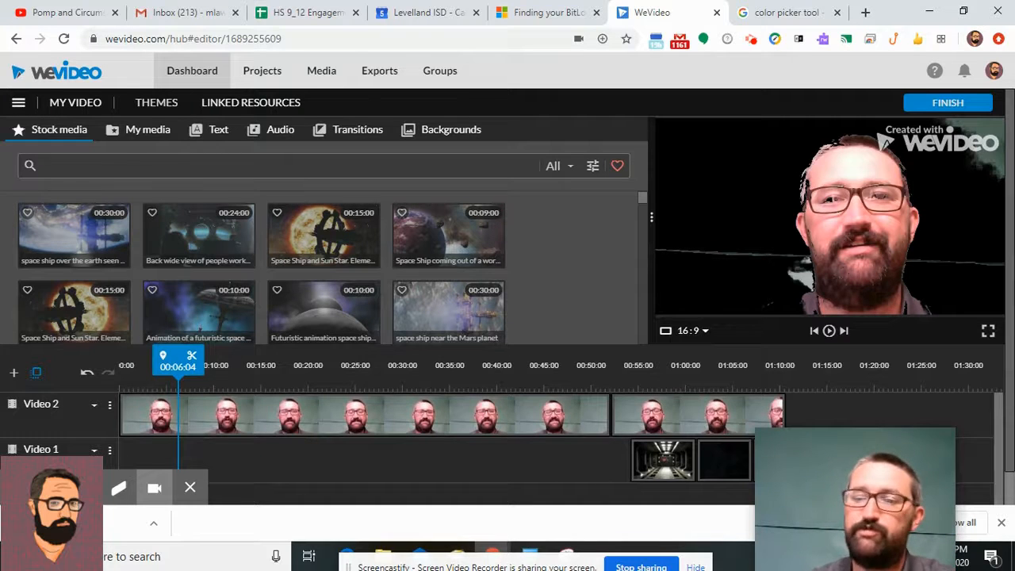
key(Return)
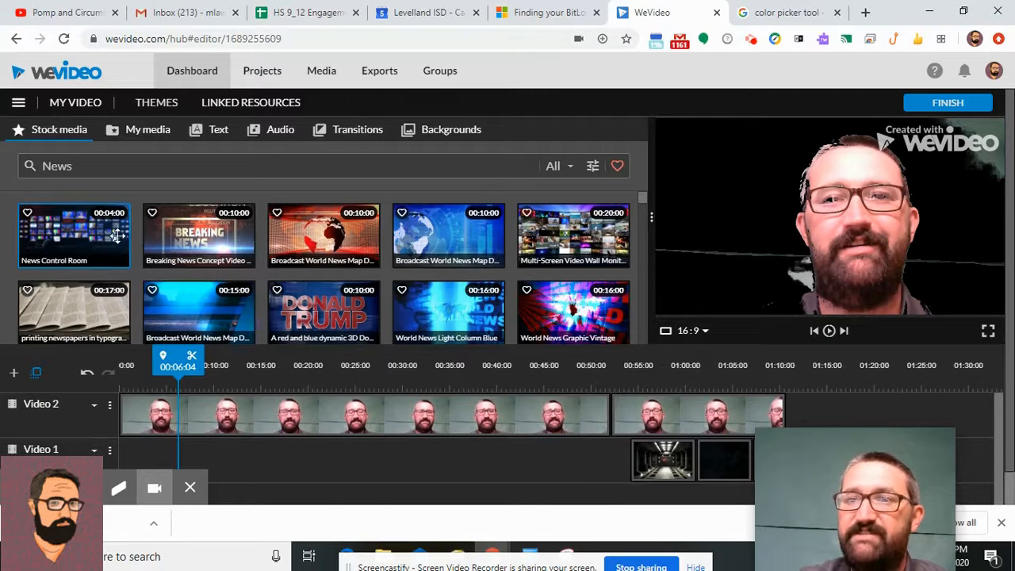
drag(486, 244, 132, 449)
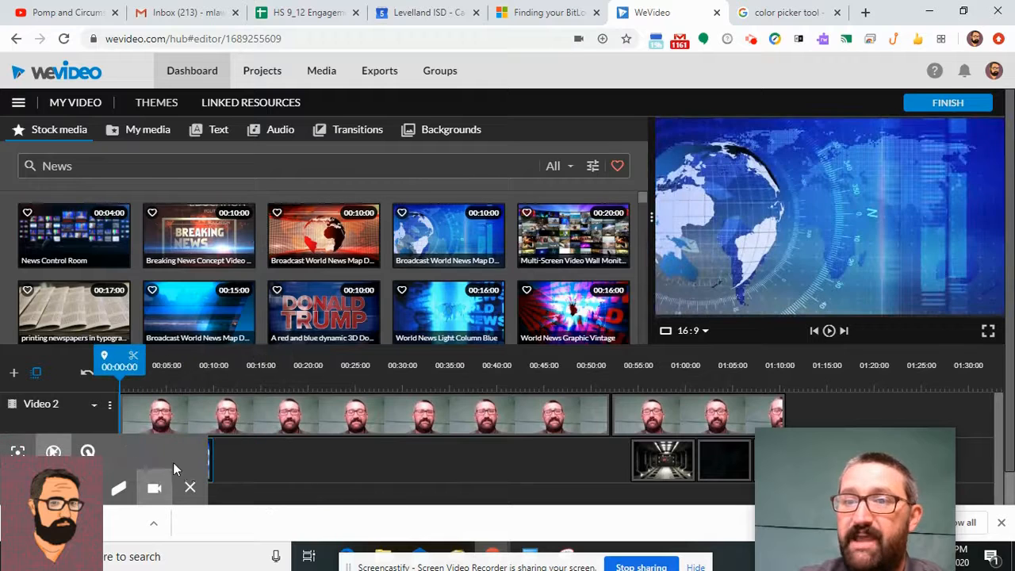
drag(119, 362, 137, 361)
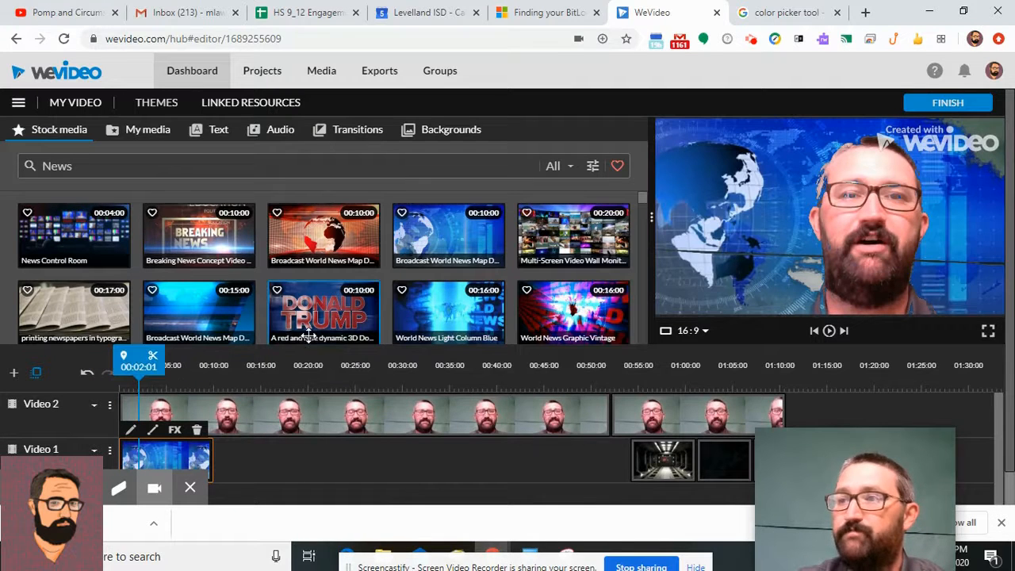
Step: Try to stretch the news clip's end further along Video 1, and preview the 15-second Broadcast World News Map stock clip
drag(211, 456, 360, 451)
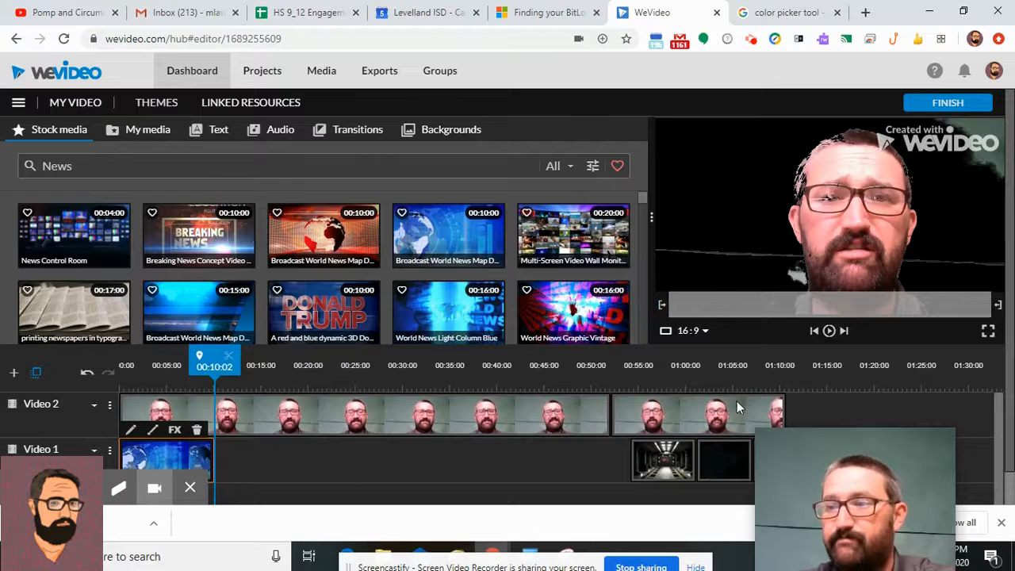
click(801, 385)
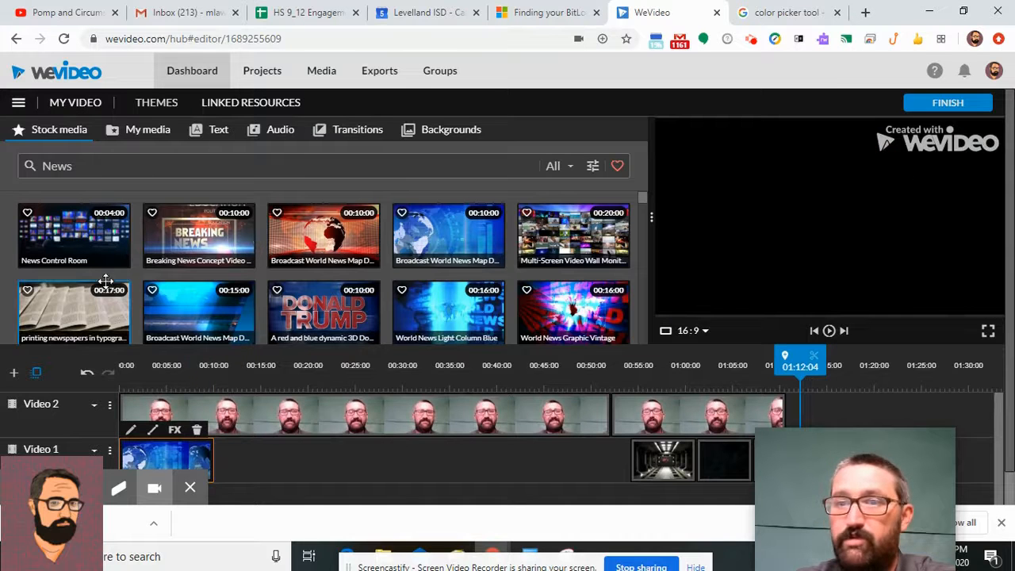
click(185, 304)
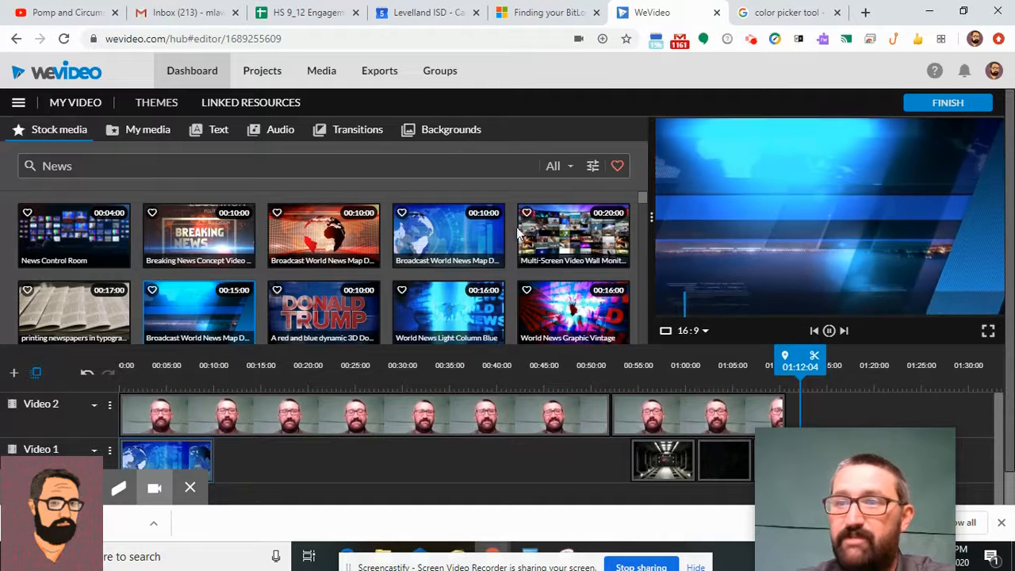
Step: Add three more copies of the news clip in sequence on Video 1, and shorten the last copy's end and restore it
click(476, 234)
drag(322, 375, 236, 465)
drag(430, 221, 353, 462)
drag(423, 234, 444, 461)
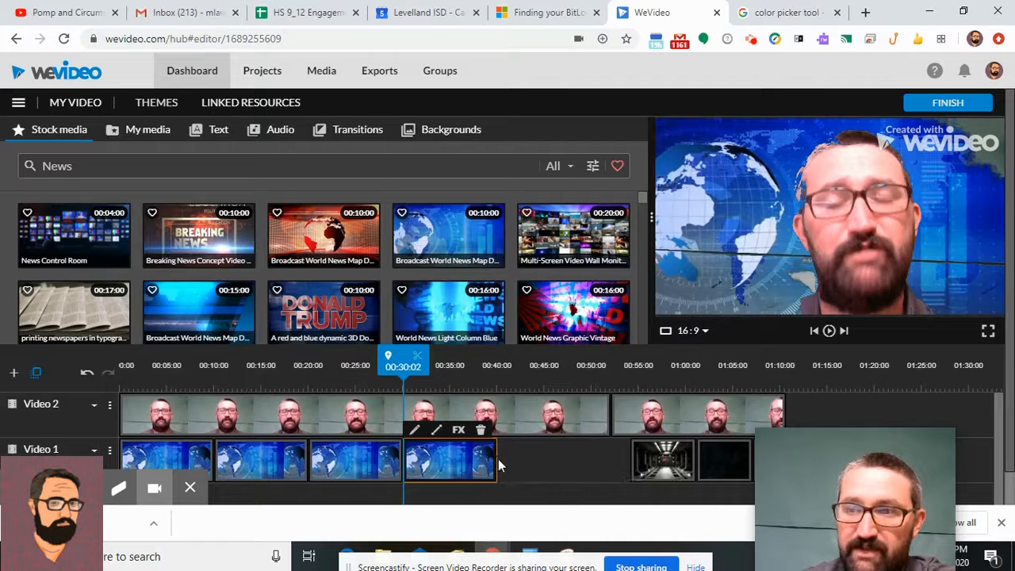
drag(496, 459, 474, 477)
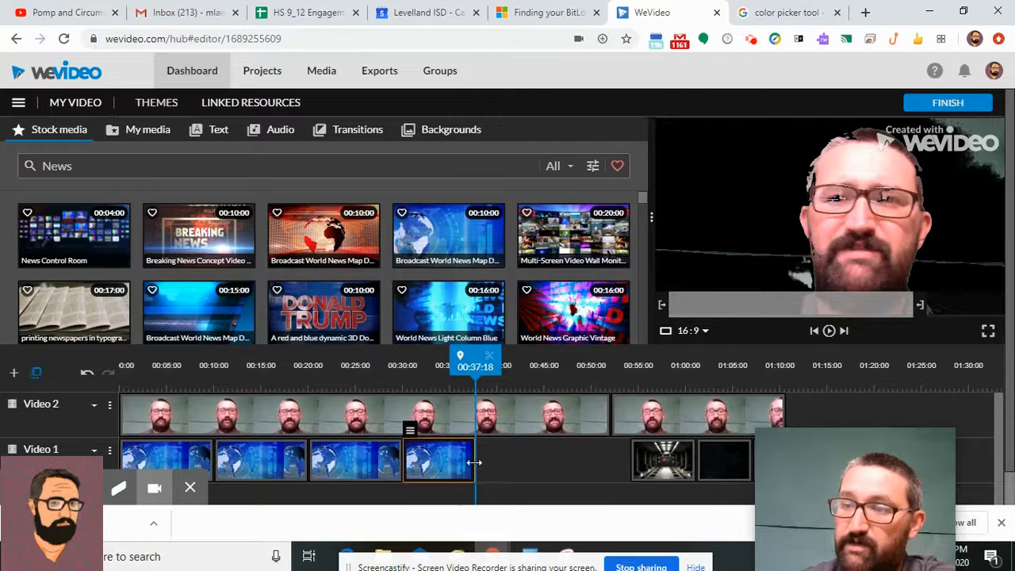
drag(479, 464, 502, 461)
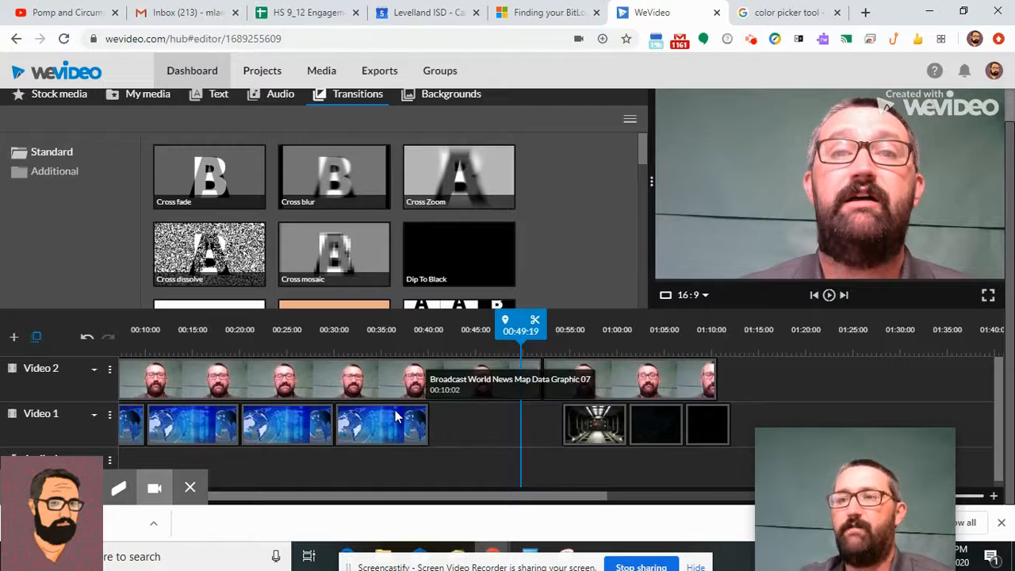
Step: Delete all four Broadcast World News clips from Video 1
click(395, 418)
key(Delete)
click(290, 440)
key(Delete)
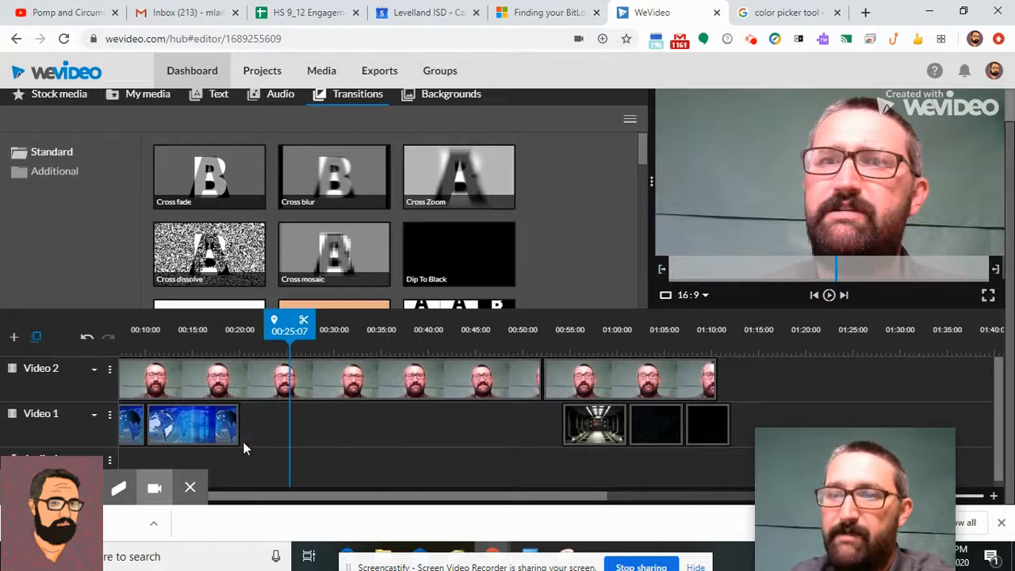
click(170, 423)
key(Delete)
click(140, 436)
key(Delete)
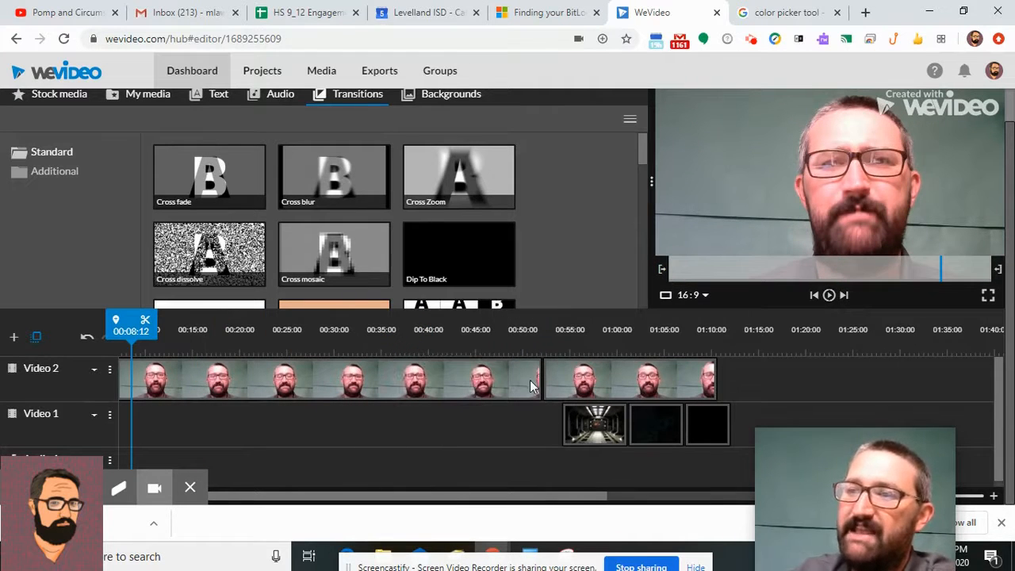
Step: Play the timeline from 00:51:04 into the second webcam clip to review its keyed Sci Fi Door Transition background
drag(129, 335, 573, 380)
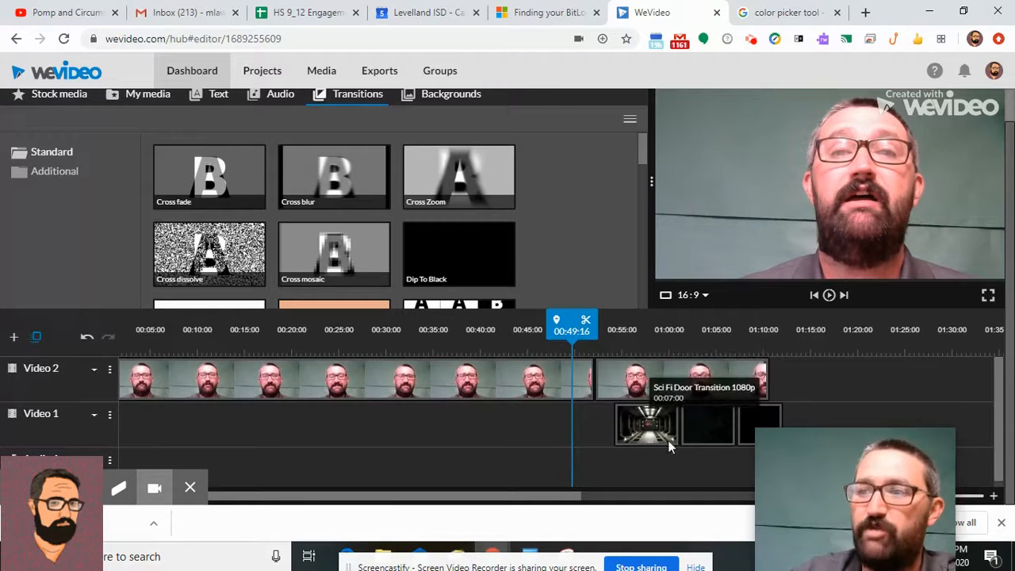
drag(568, 346, 585, 347)
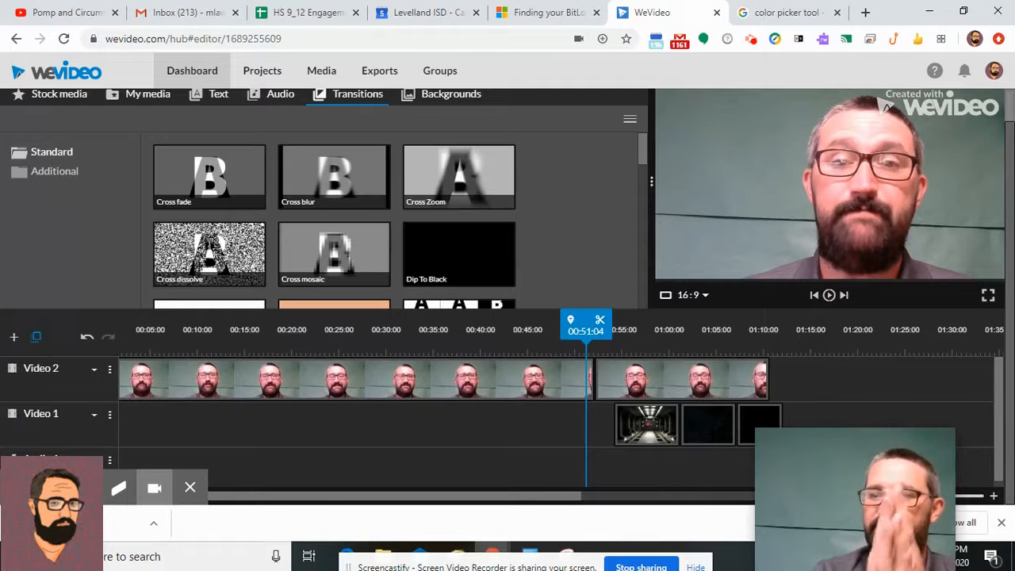
key(space)
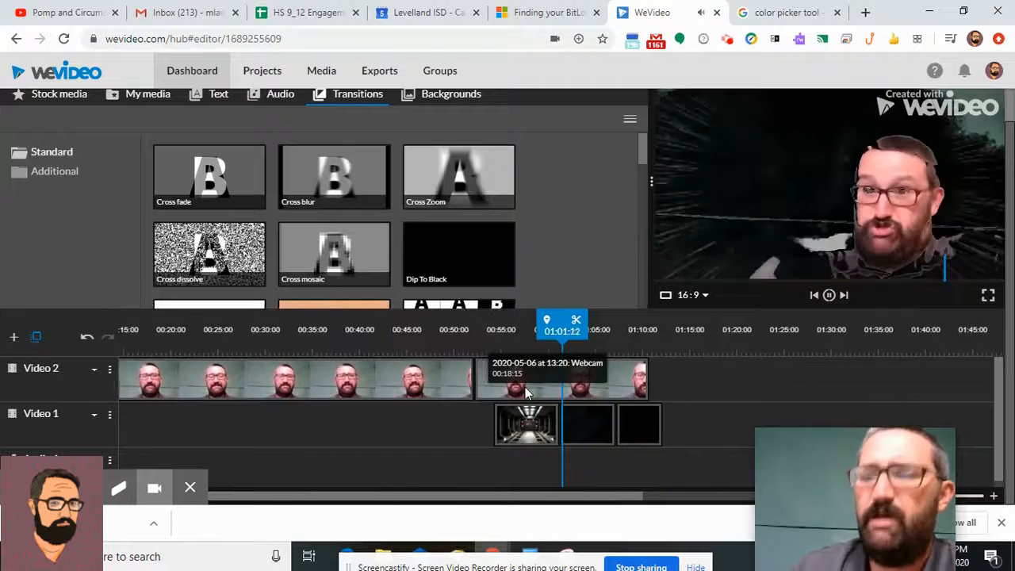
key(space)
Step: Split the first webcam clip at 00:45:06 and 00:46:15, and delete the short piece between the cuts
drag(565, 349, 405, 350)
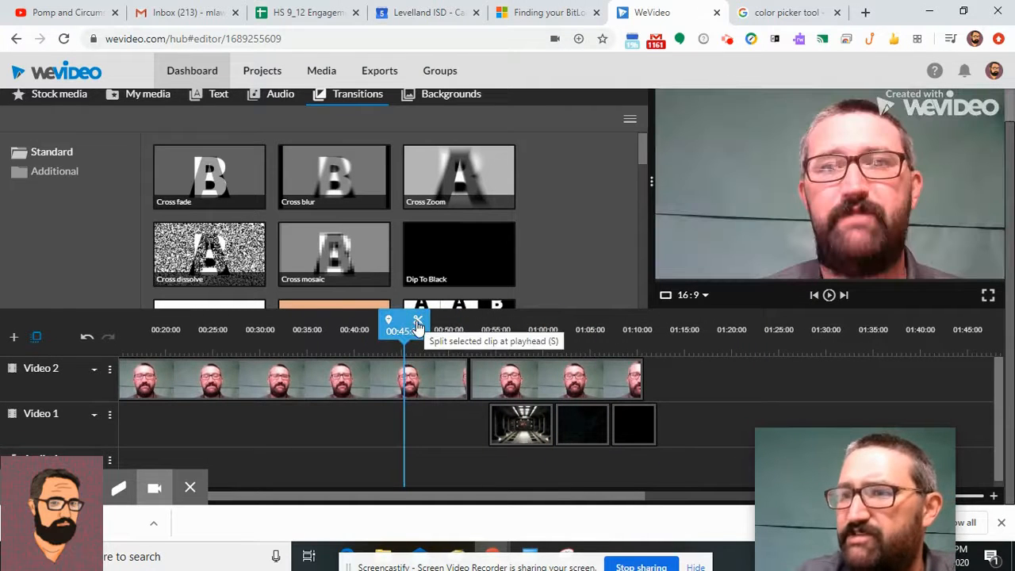
click(418, 322)
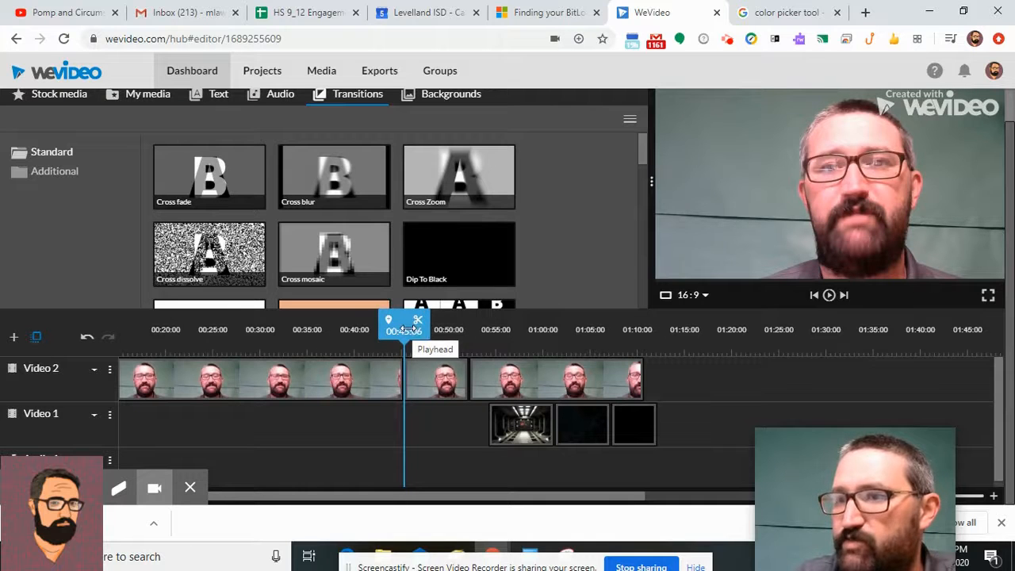
drag(406, 329, 418, 329)
click(431, 324)
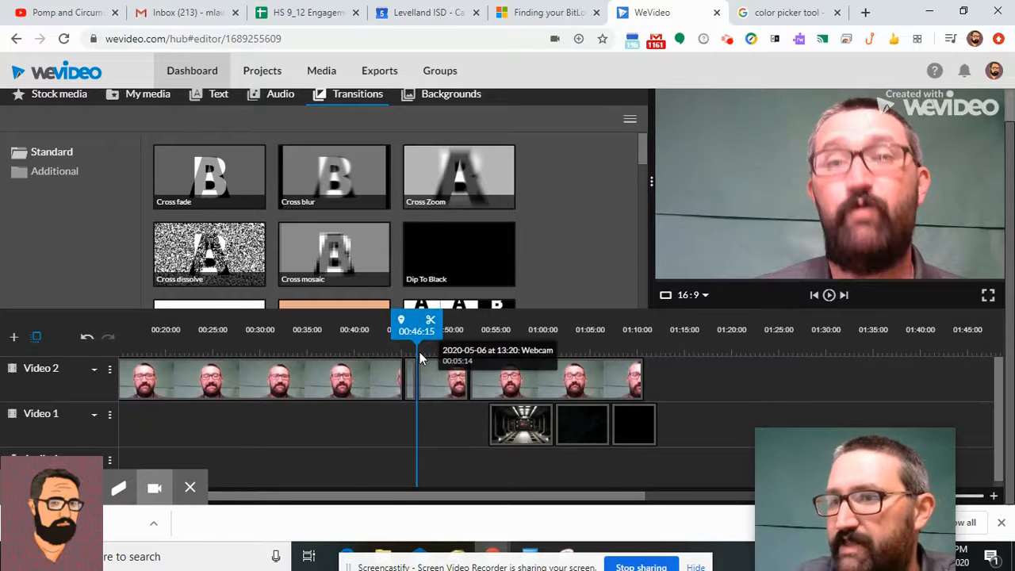
drag(419, 322, 411, 324)
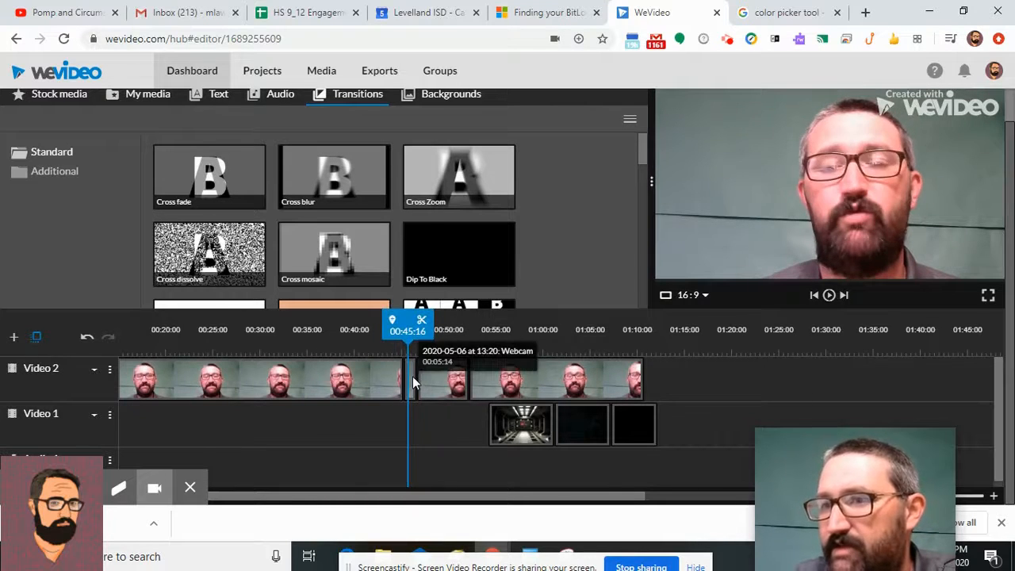
key(Delete)
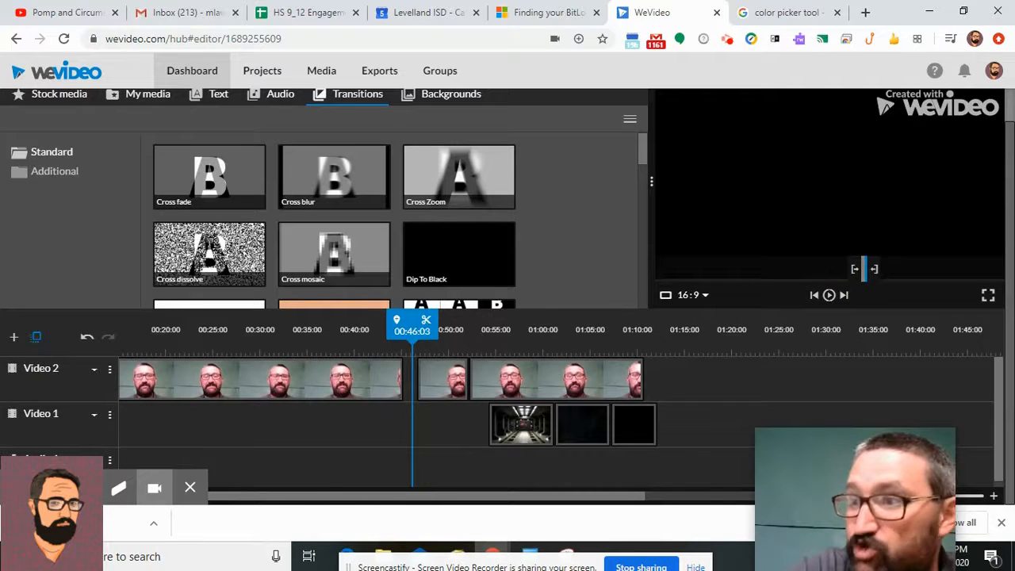
Step: Undo the deletion and both splits of the first webcam clip, and return the playhead to the start of the timeline
key(ctrl+z)
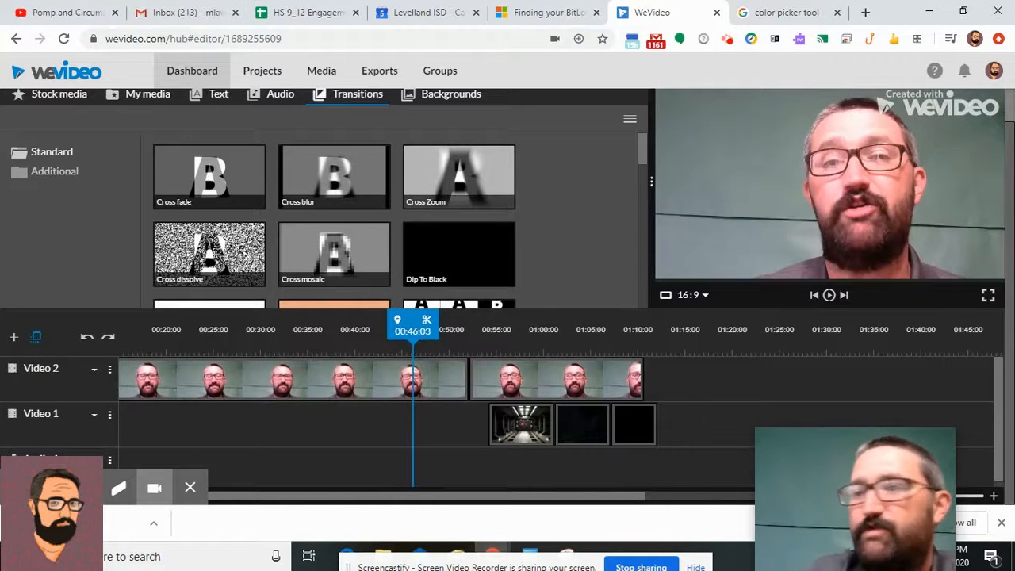
drag(409, 327, 349, 346)
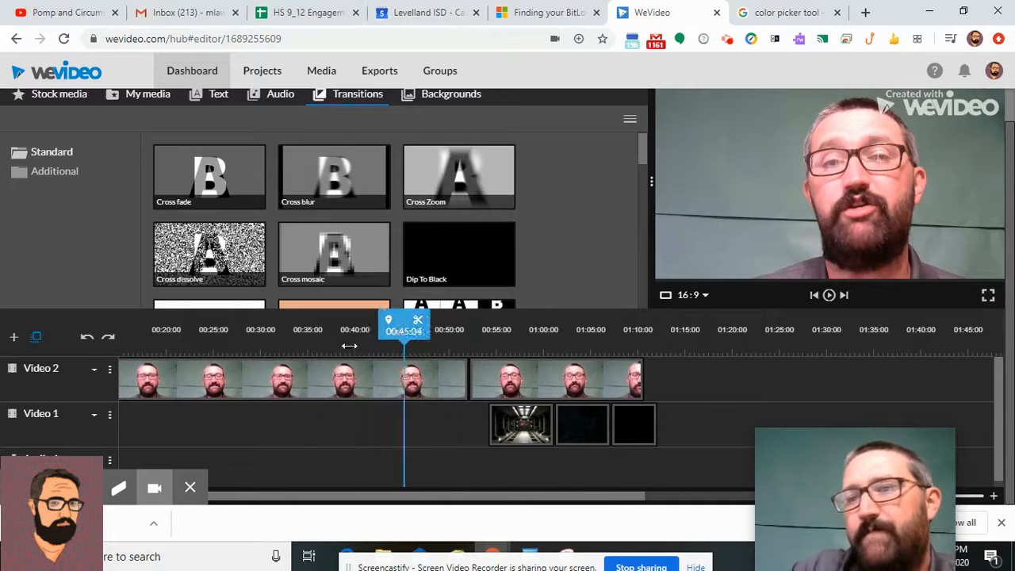
key(Home)
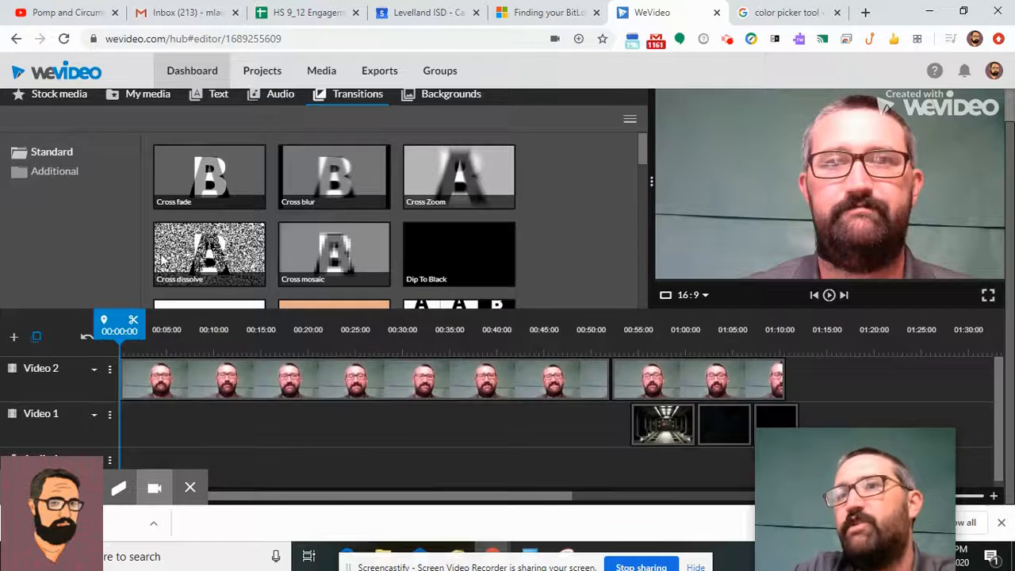
scroll(45, 161, up, 1)
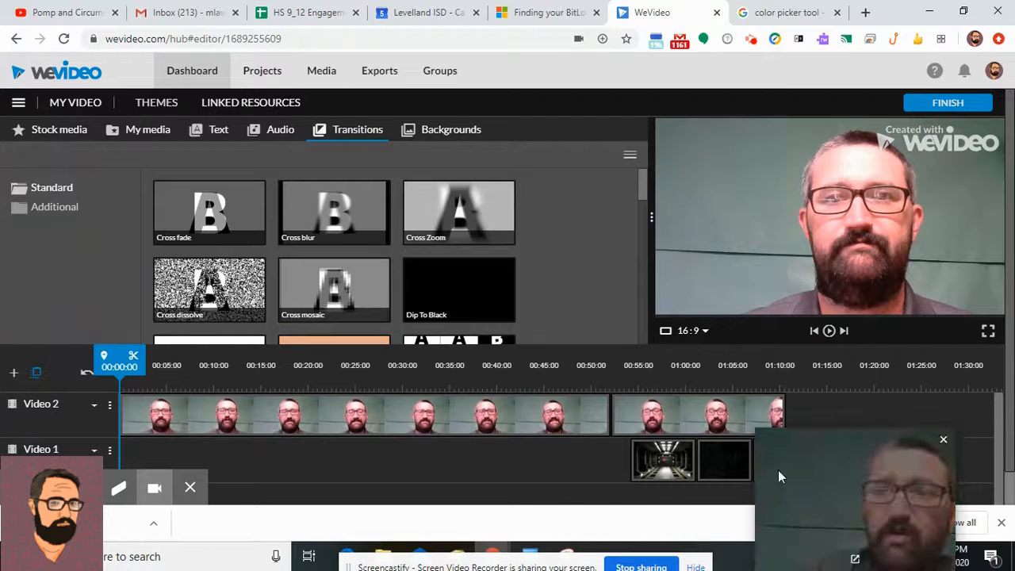
click(751, 41)
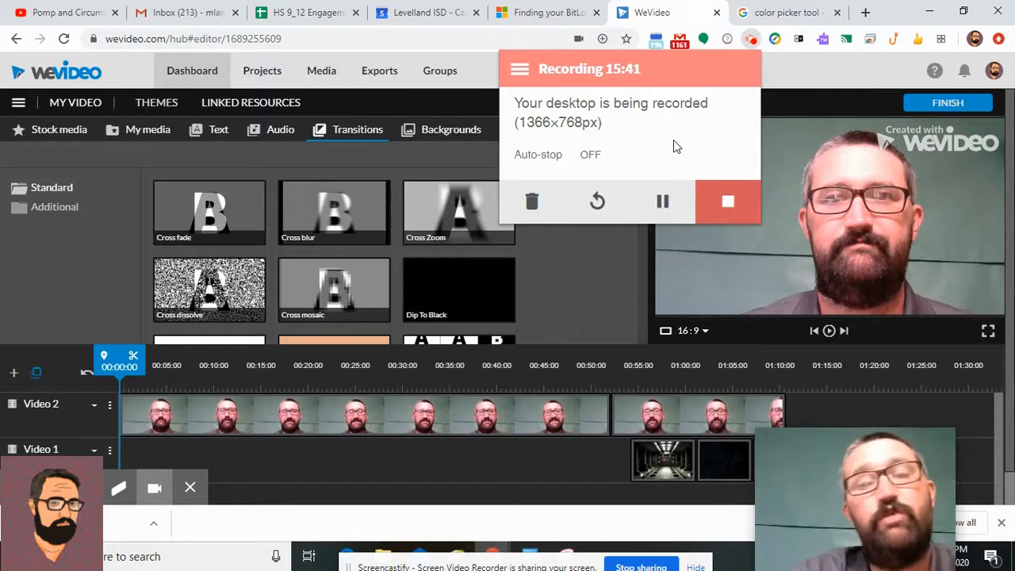
click(868, 80)
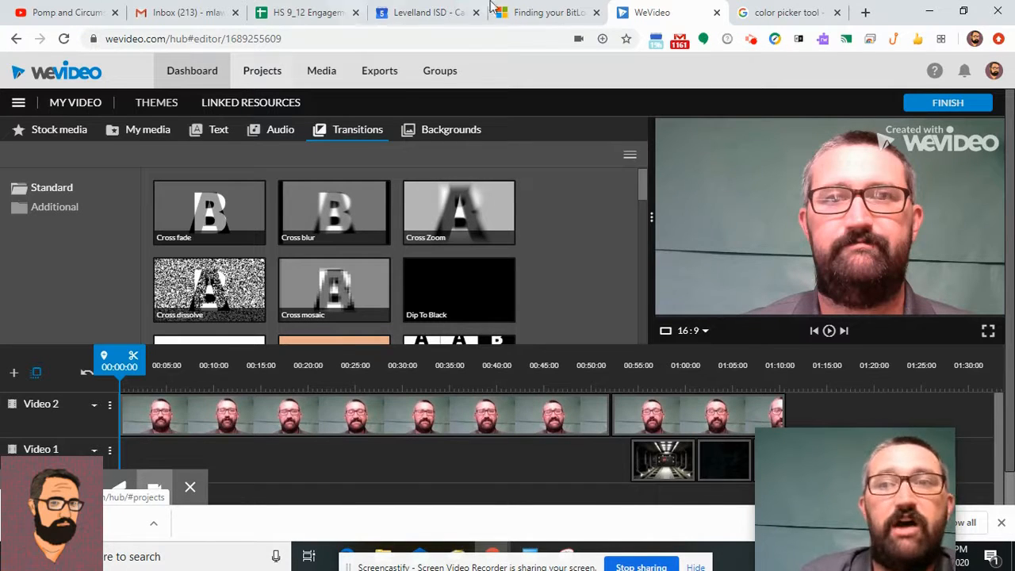
Step: Browse the stock media and free music, and open the Premium Music folder of the audio library
click(59, 129)
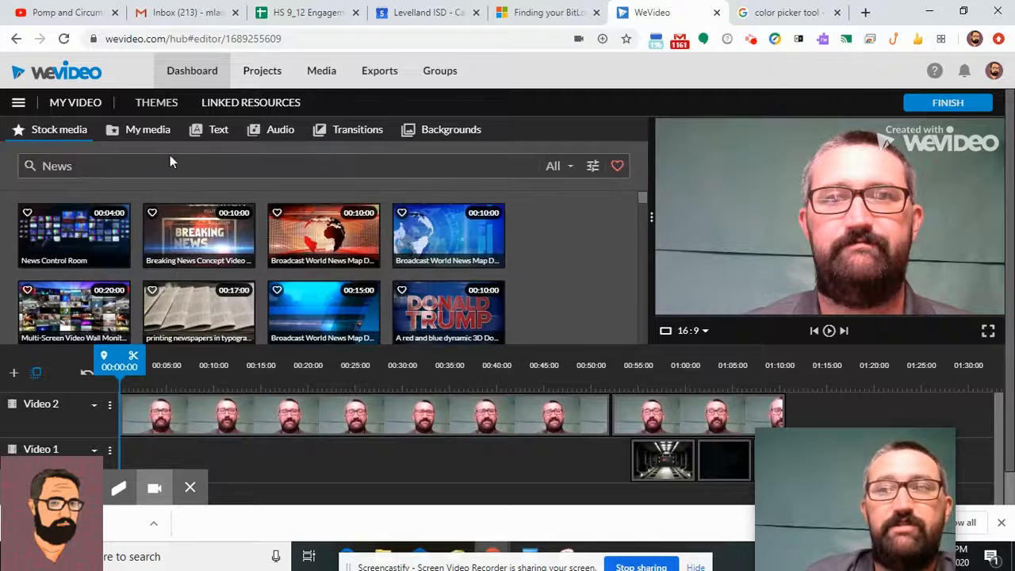
click(275, 141)
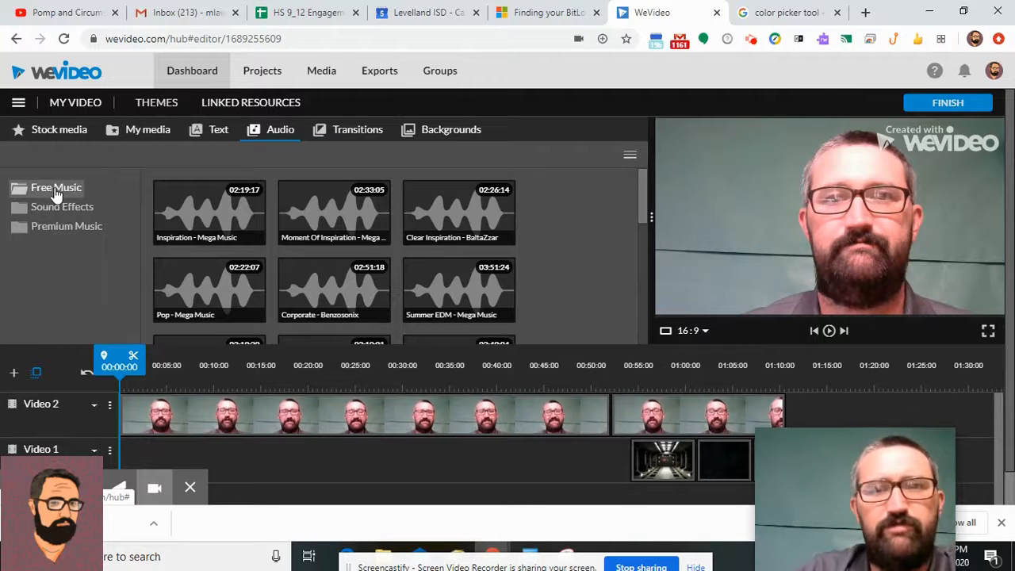
click(67, 226)
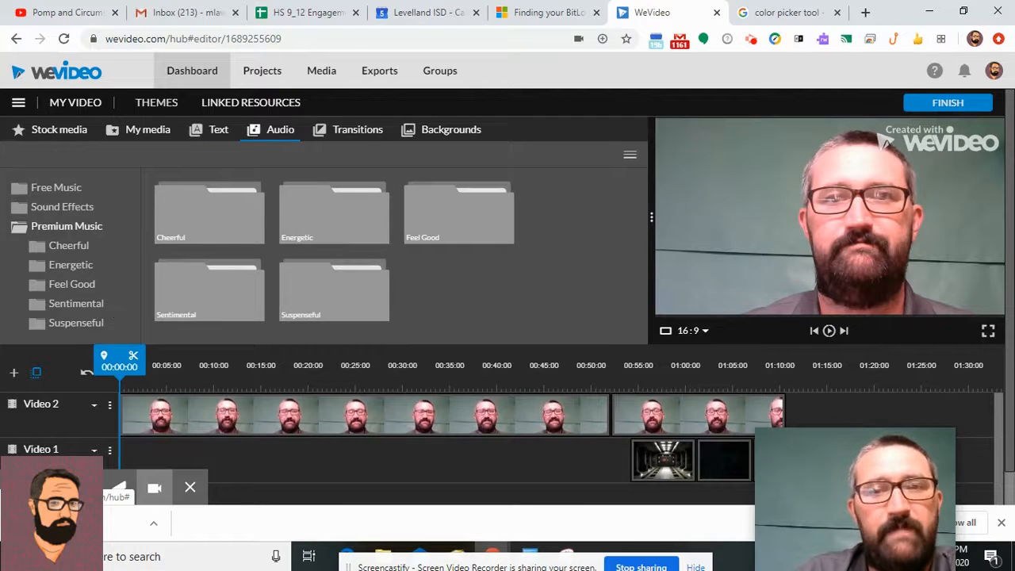
Step: Search Google for "Youtube audio library" in the color picker browser tab and open the YouTube Audio Library
click(782, 13)
click(462, 39)
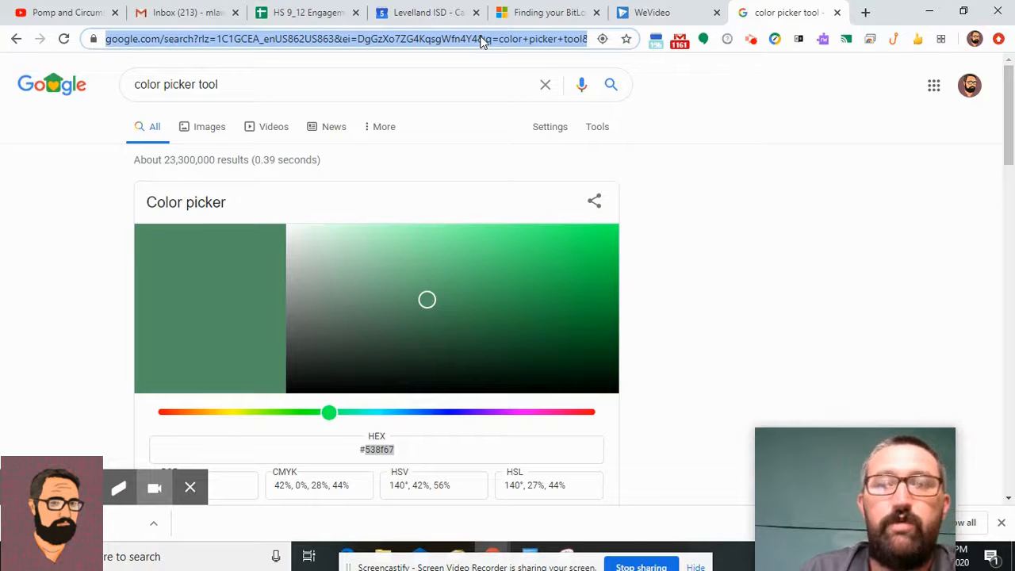
text(You)
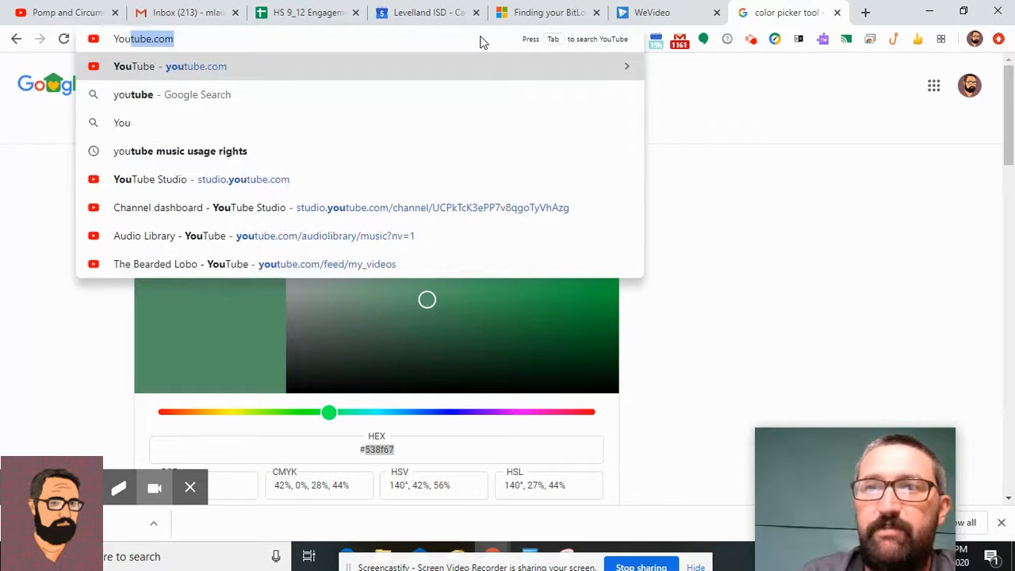
text(tube audi)
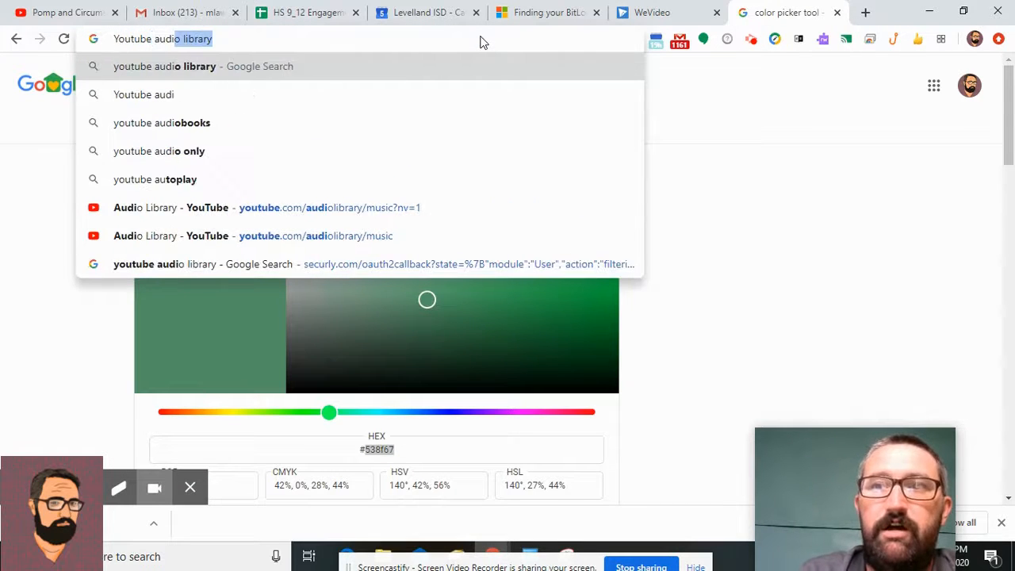
text(o library)
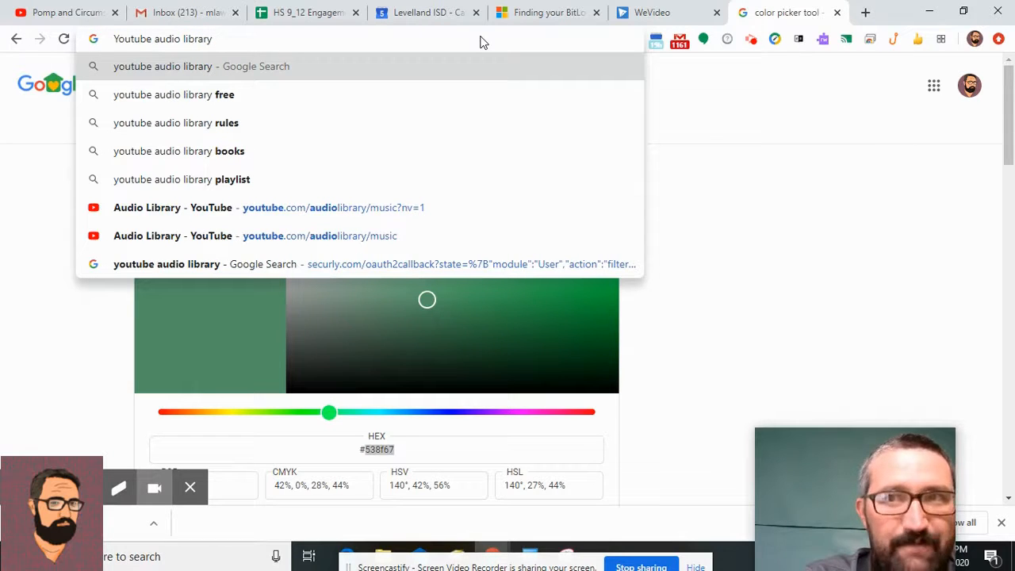
key(Return)
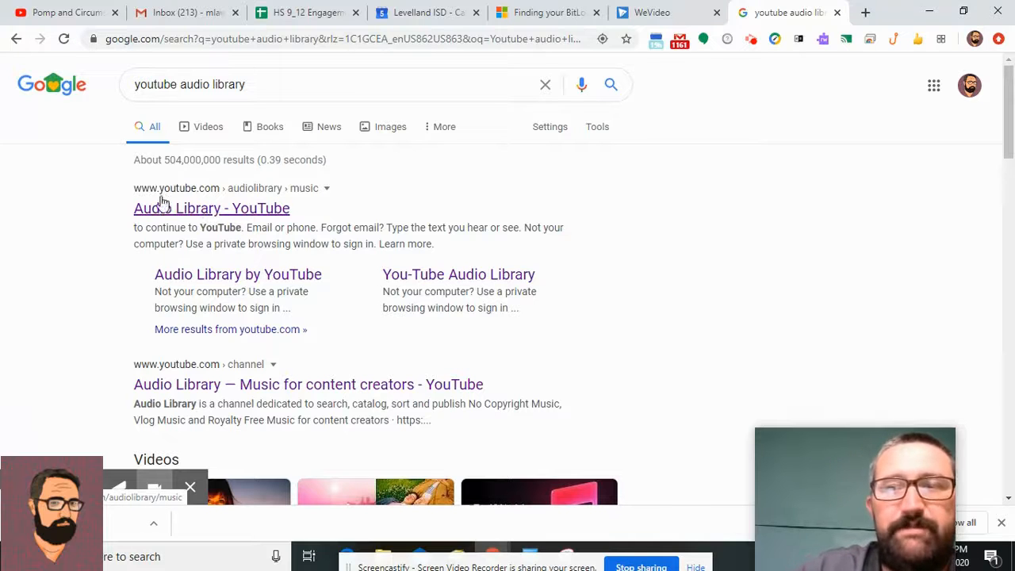
click(190, 211)
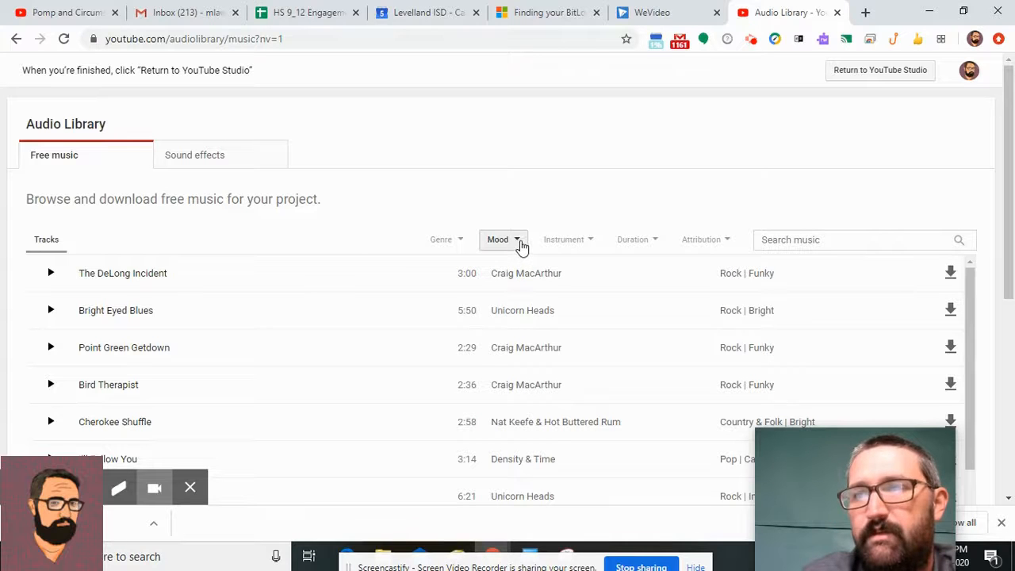
Step: Filter the free music by the Happy mood and preview a few seconds of Campfire Song
click(521, 247)
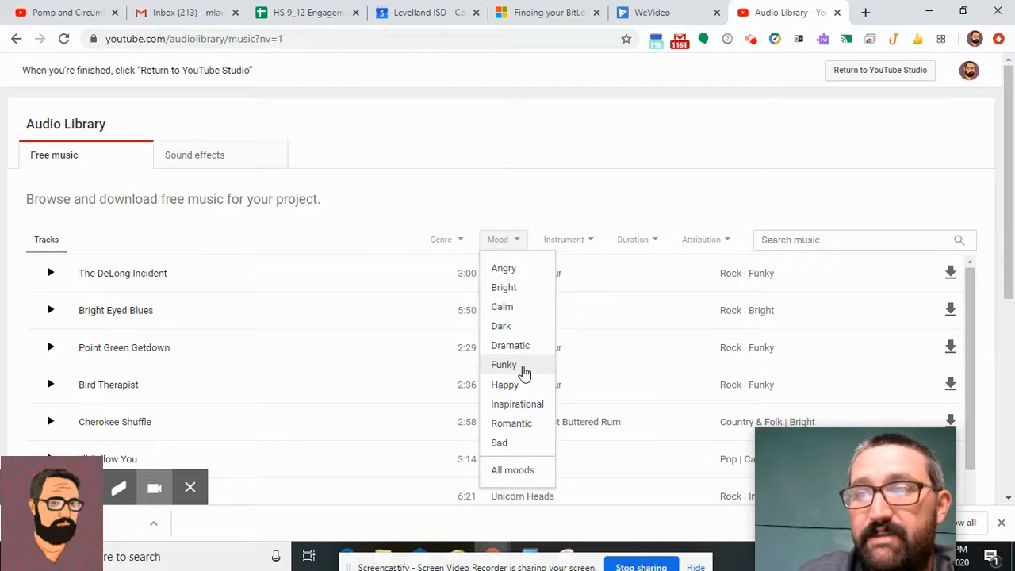
click(505, 385)
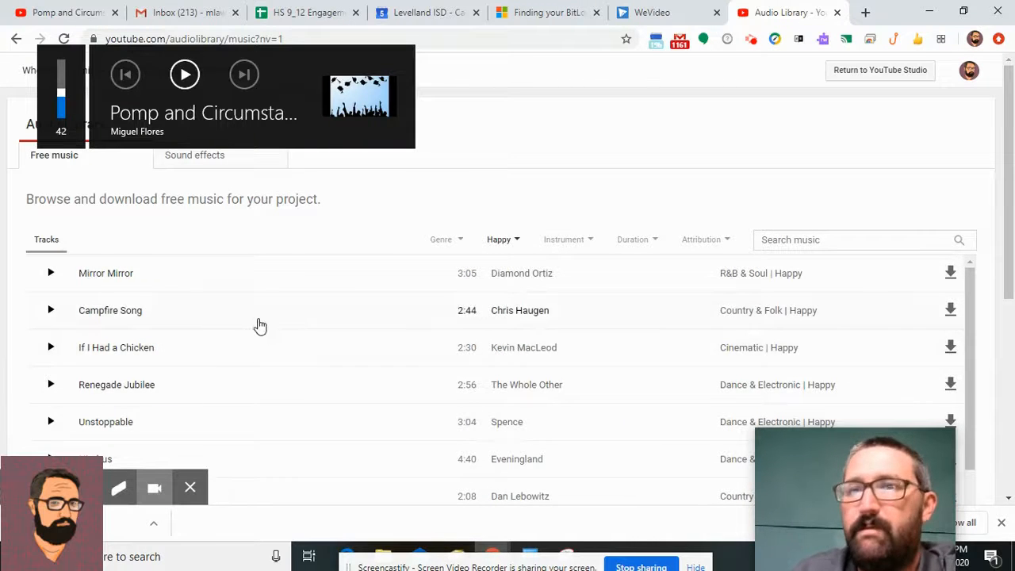
scroll(257, 324, down, 1)
scroll(158, 335, up, 1)
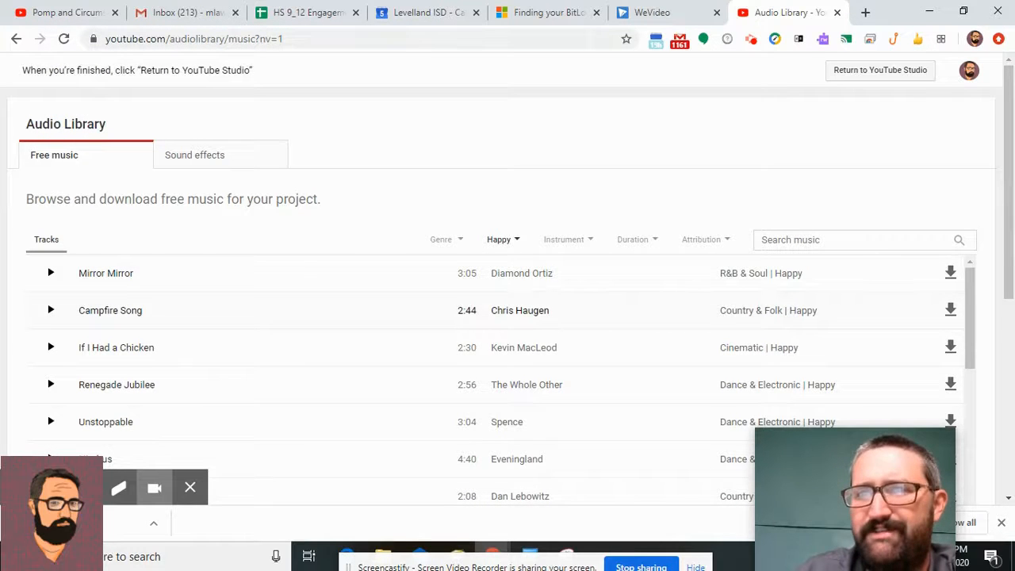
click(50, 311)
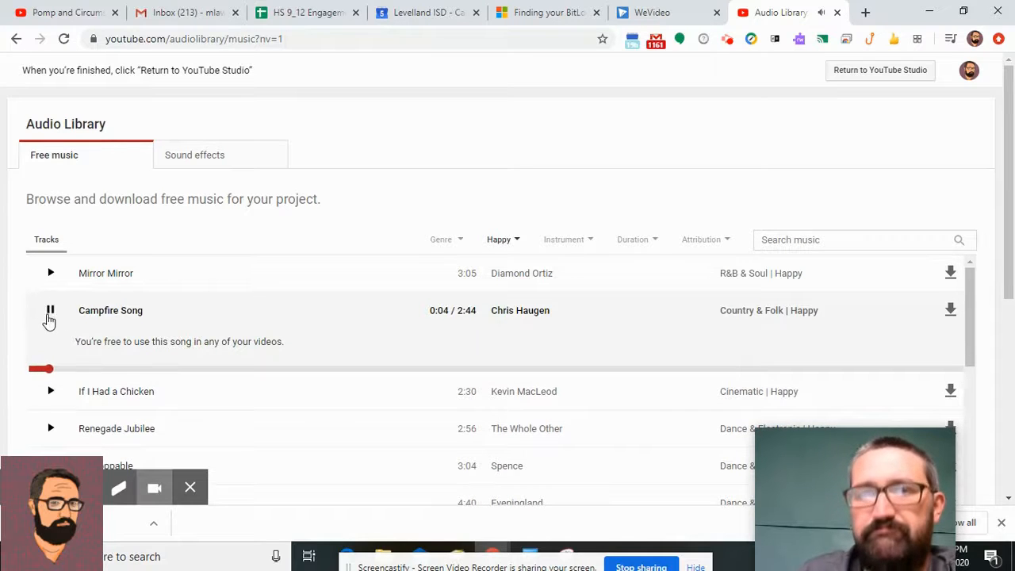
click(50, 311)
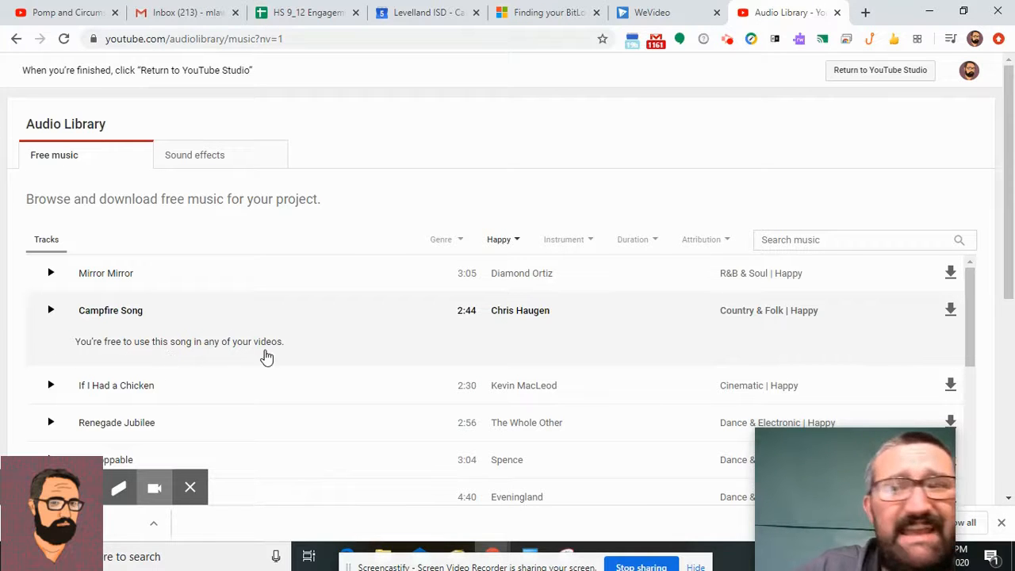
Step: Browse further down the Happy tracks and expand Jazz con Cajón to read its usage terms
scroll(354, 363, down, 3)
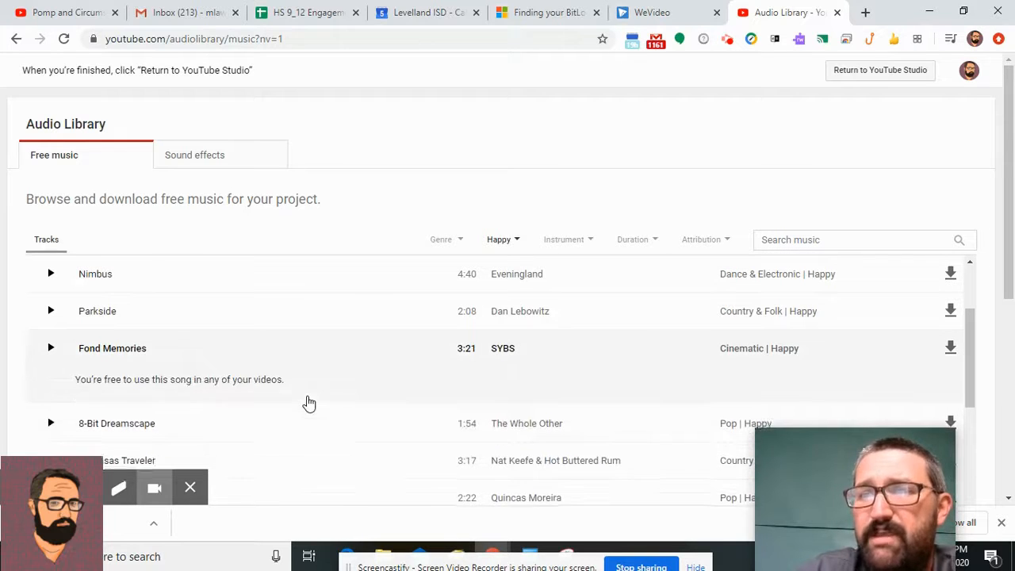
scroll(306, 403, down, 2)
scroll(293, 417, down, 2)
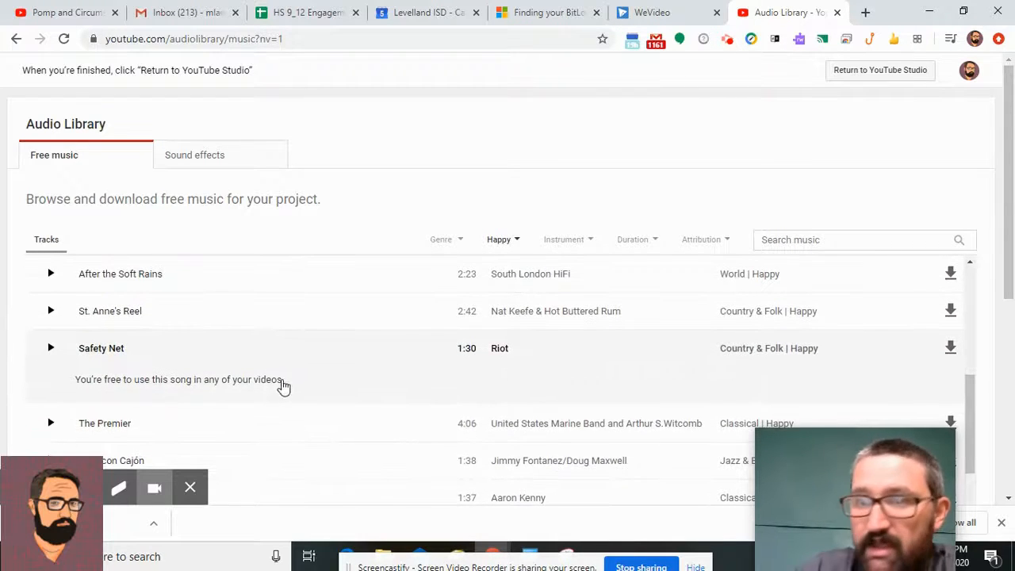
scroll(284, 385, down, 1)
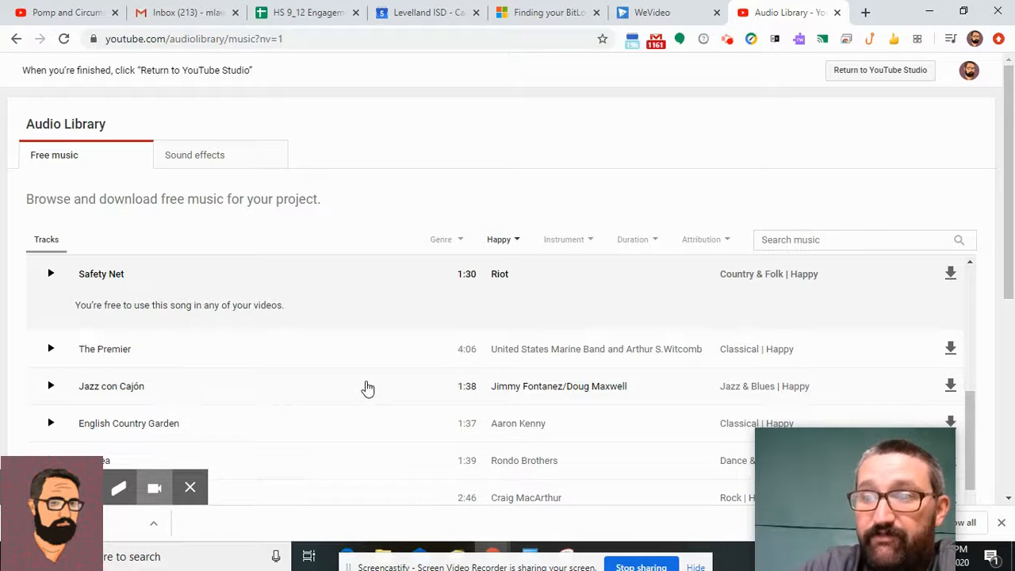
click(361, 391)
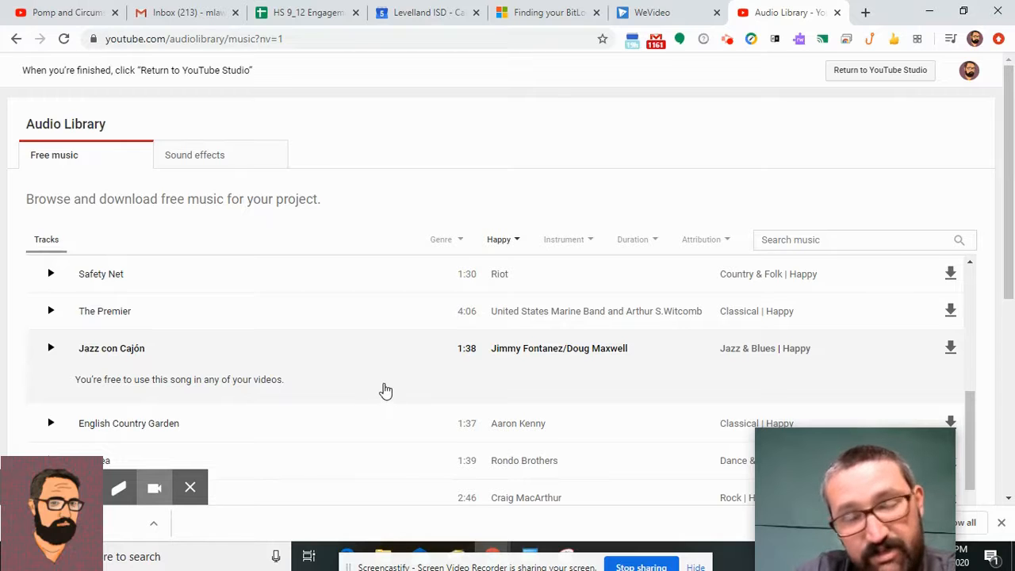
Step: Filter the free music by the Rock genre and the Angry mood
scroll(501, 379, up, 5)
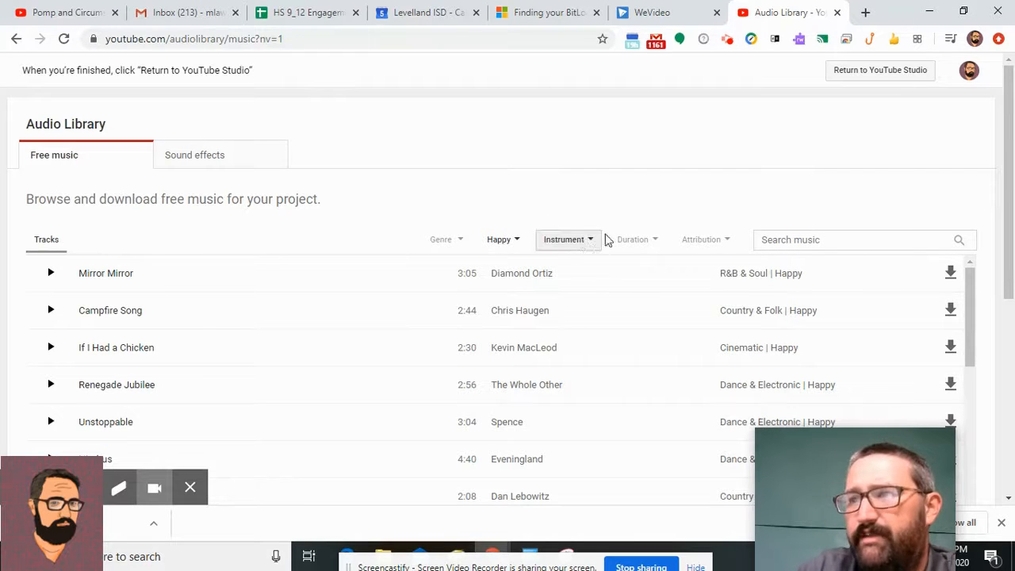
click(459, 251)
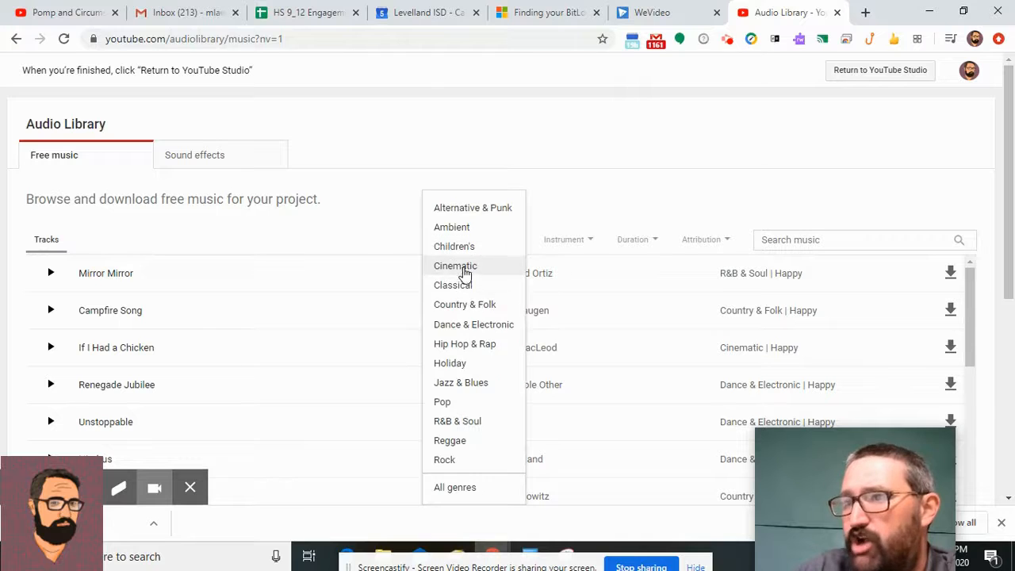
click(470, 469)
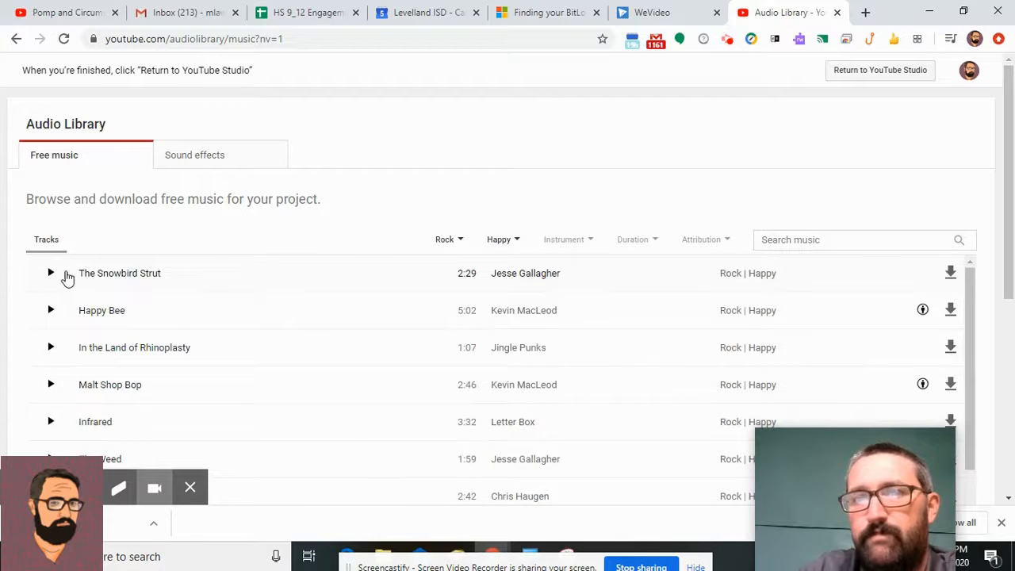
Step: Preview the tracks March On and Barilicious, and download March On
click(50, 273)
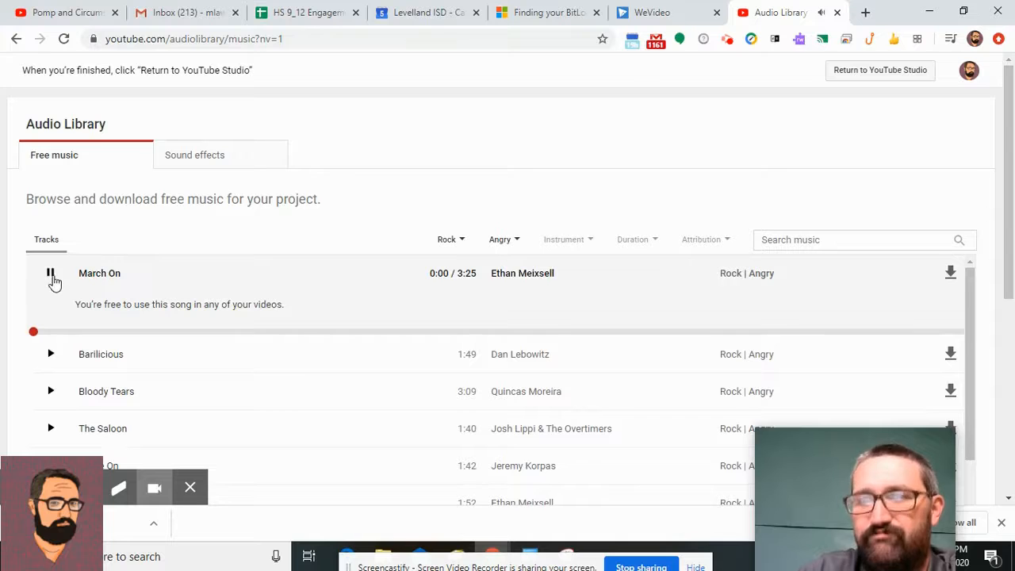
click(52, 274)
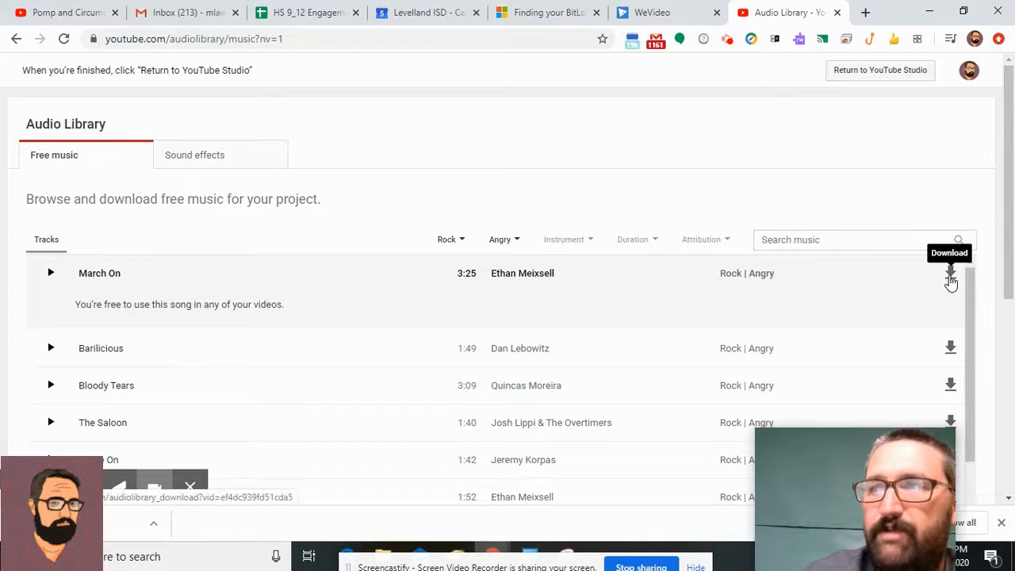
click(951, 272)
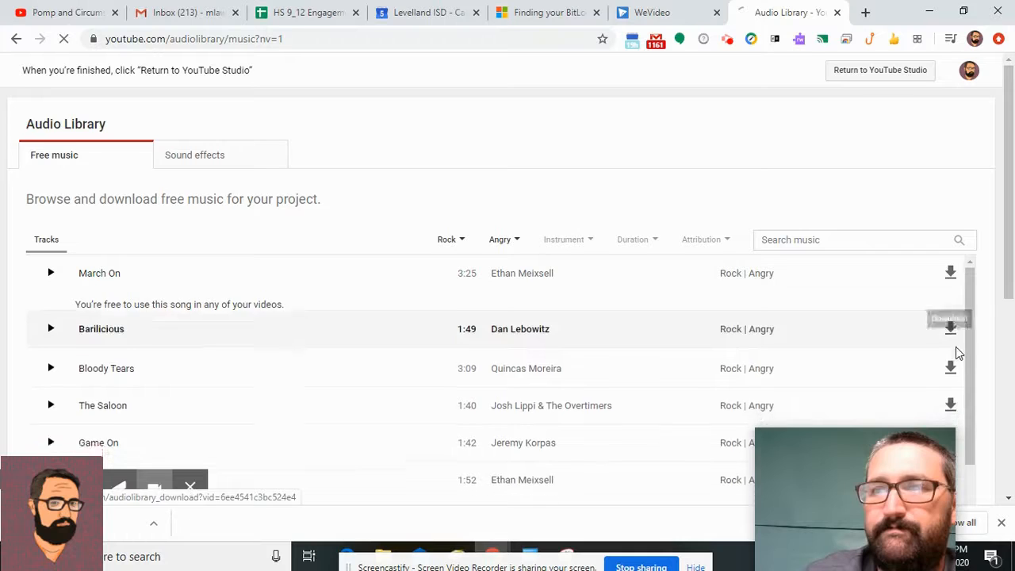
click(49, 313)
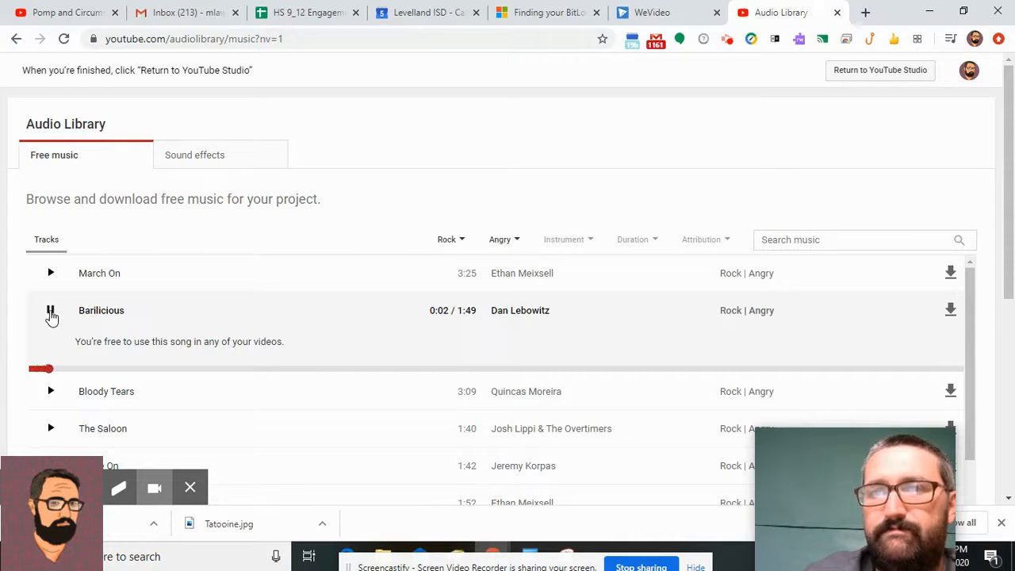
click(169, 464)
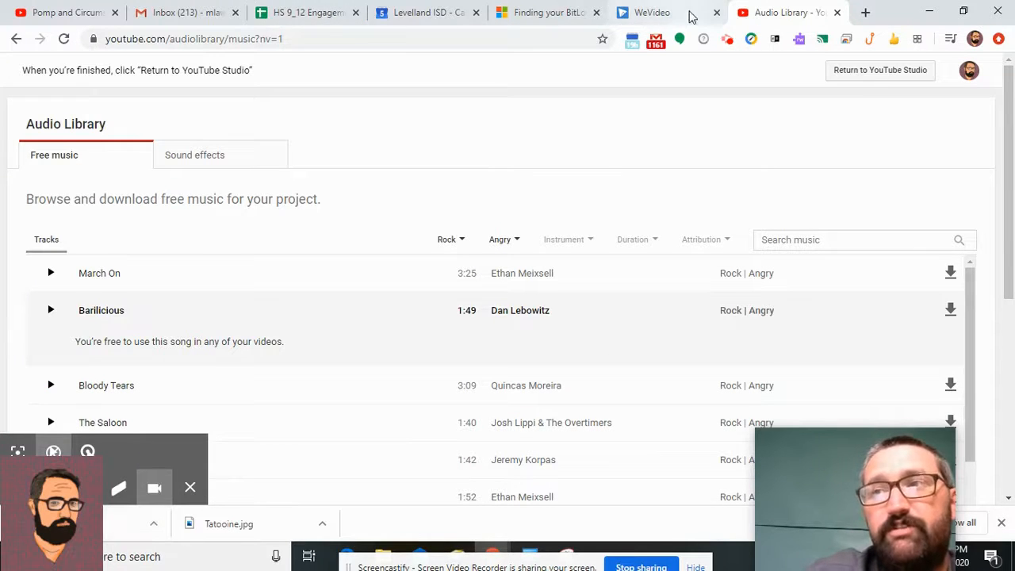
Step: Switch to WeVideo and import the Hang_for_Days audio file from the Downloads folder into My media
click(668, 13)
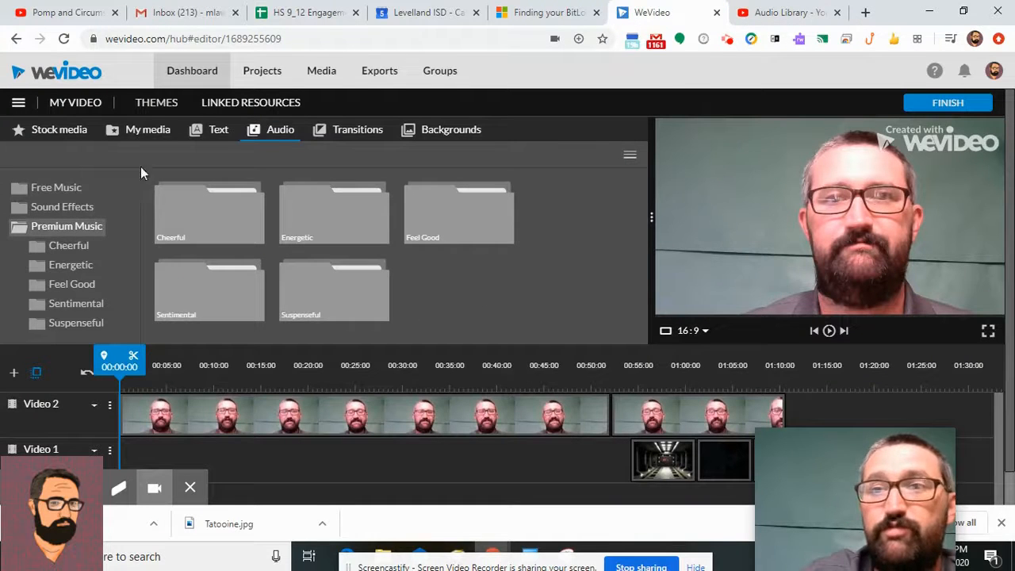
click(147, 131)
right_click(578, 231)
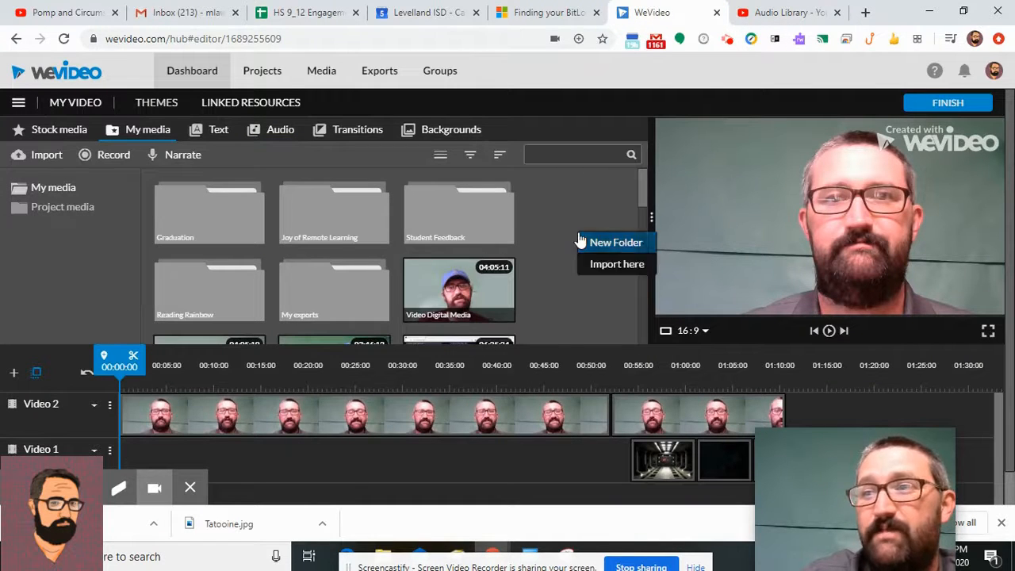
click(615, 265)
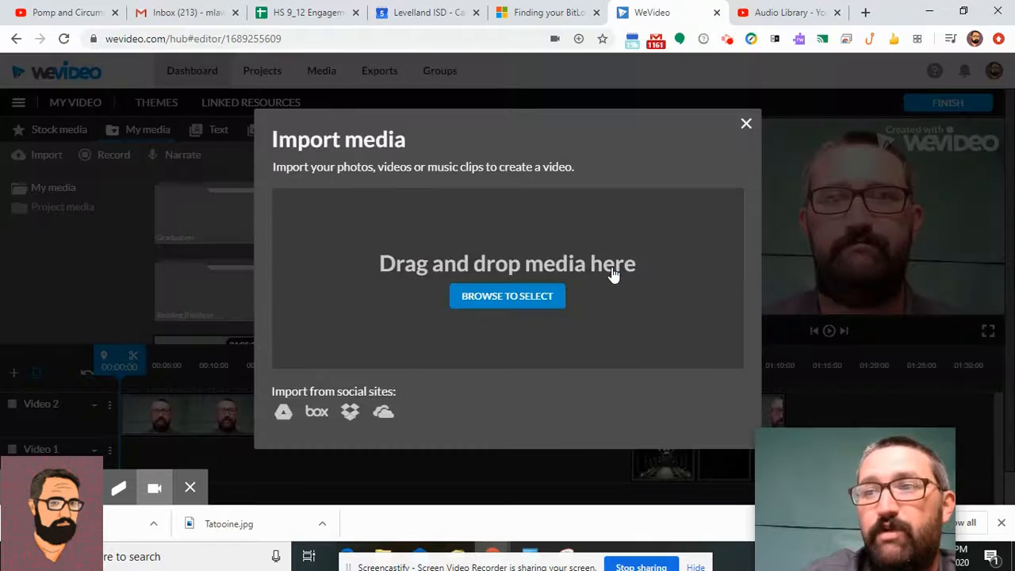
click(489, 304)
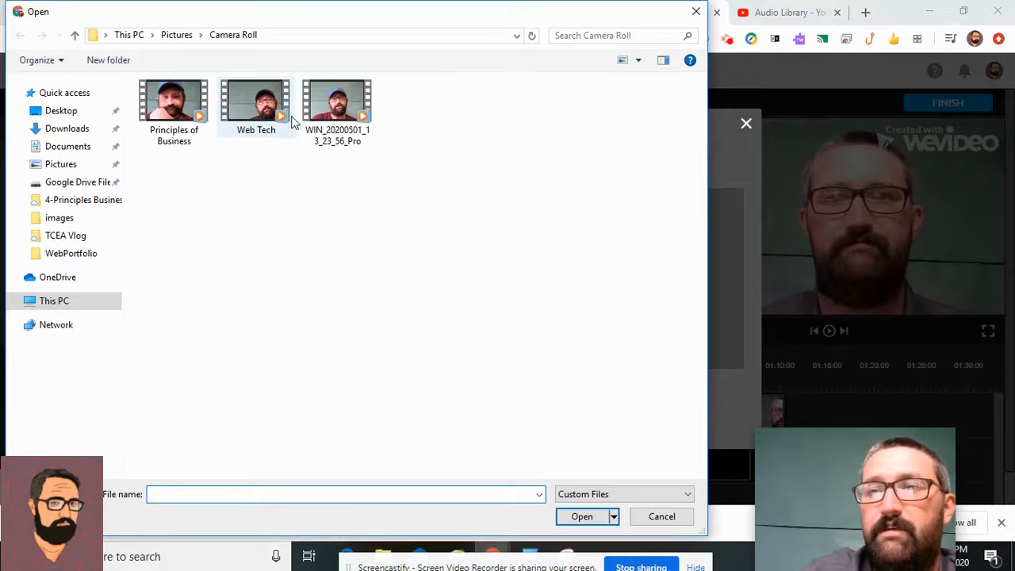
click(67, 130)
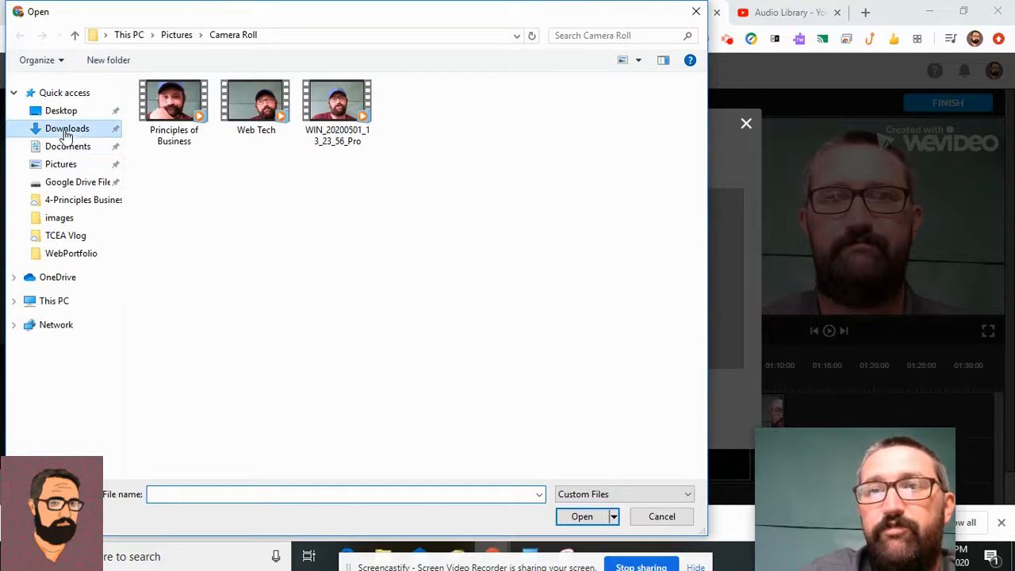
scroll(445, 327, down, 10)
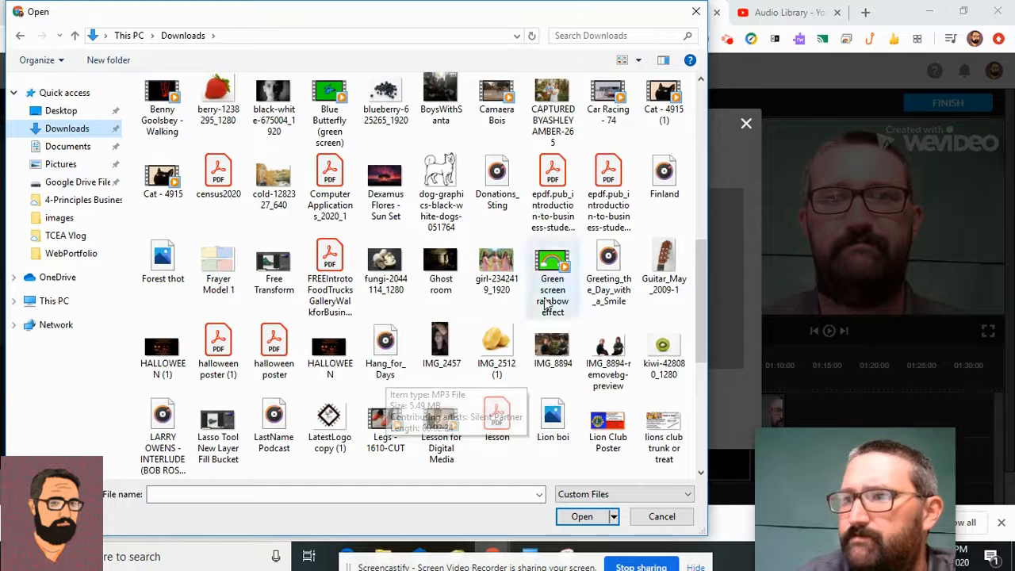
click(388, 357)
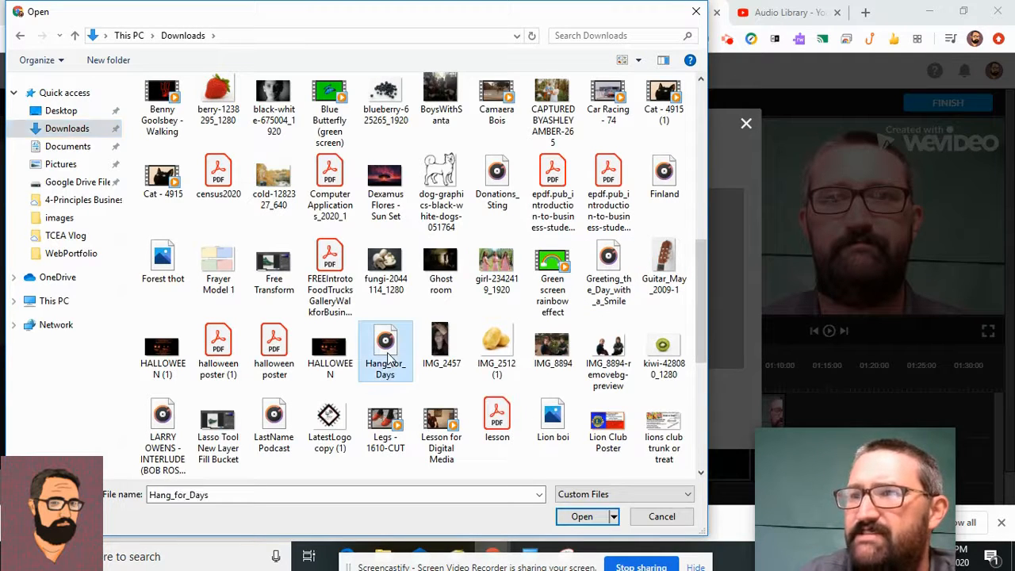
click(583, 517)
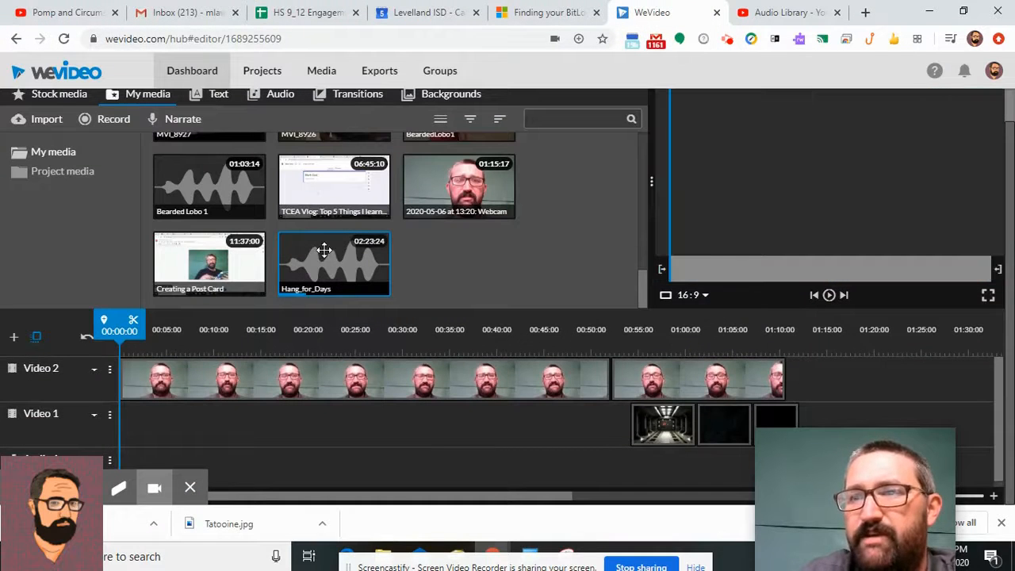
Step: Preview a few seconds of Hang_for_Days and place it on the Audio 1 track after the last webcam clip
click(829, 294)
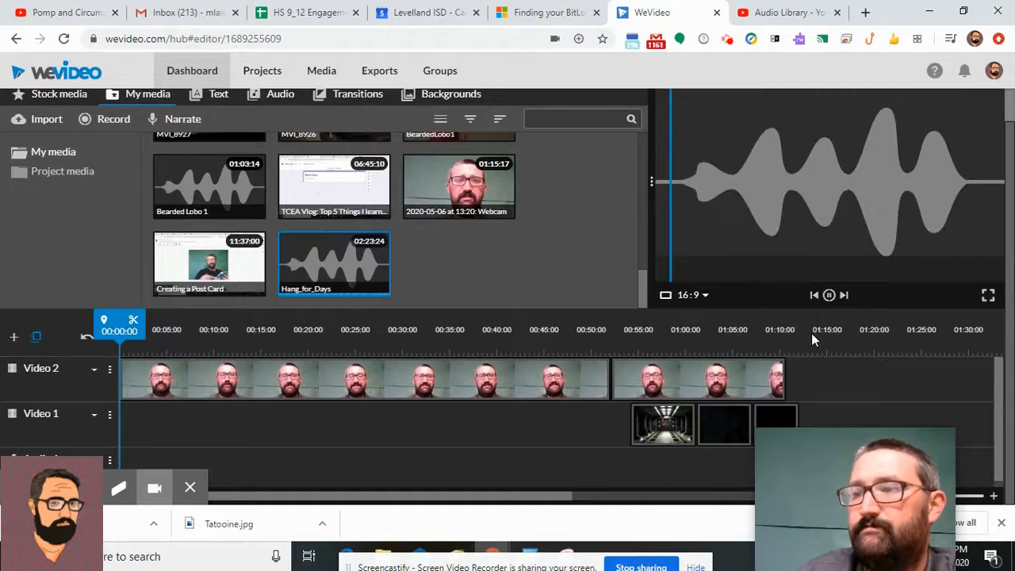
click(829, 294)
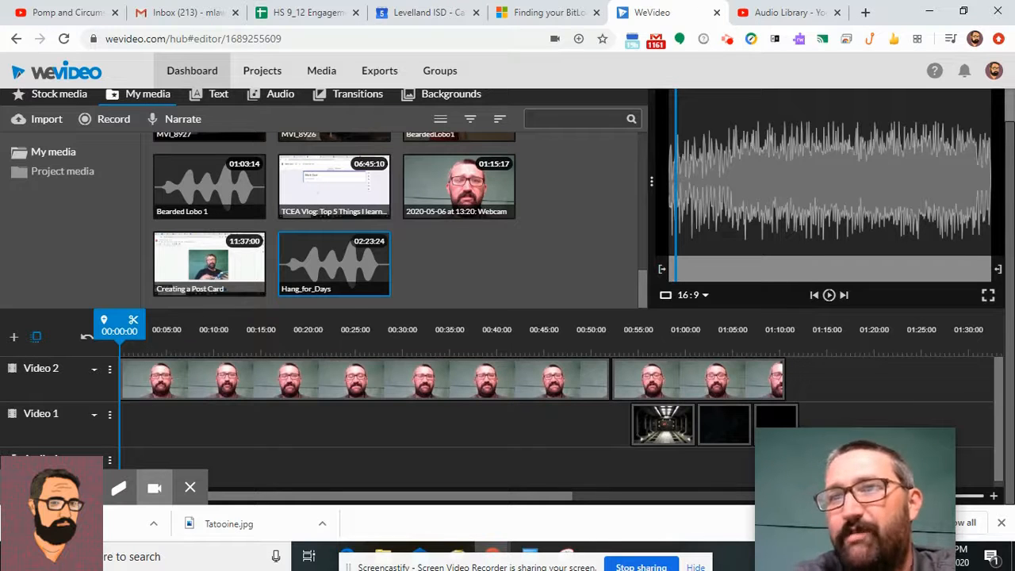
drag(347, 272, 811, 464)
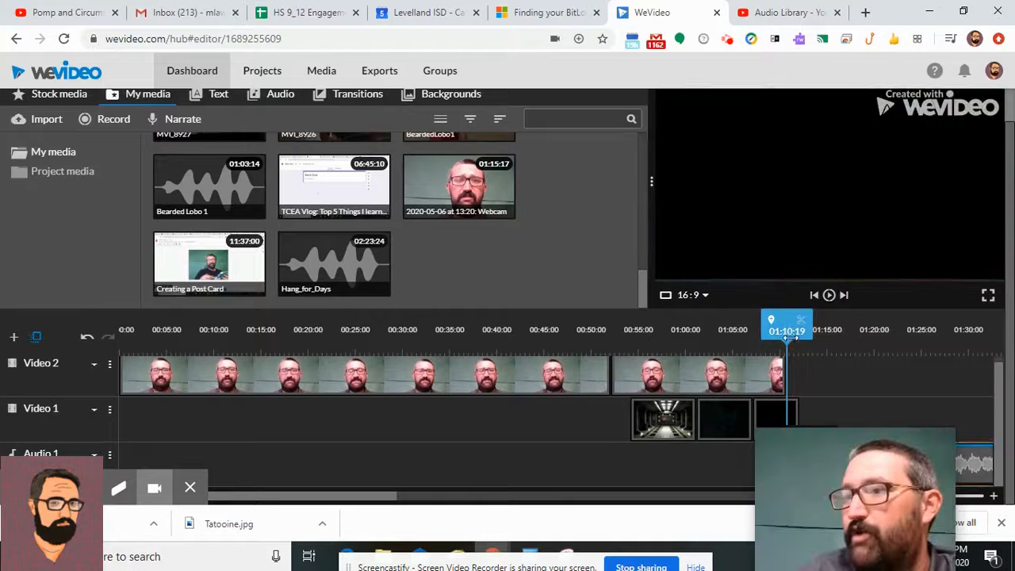
Step: Play the end of the video into the music, split the music at 01:14:07 and delete the part after the cut
drag(787, 331, 755, 331)
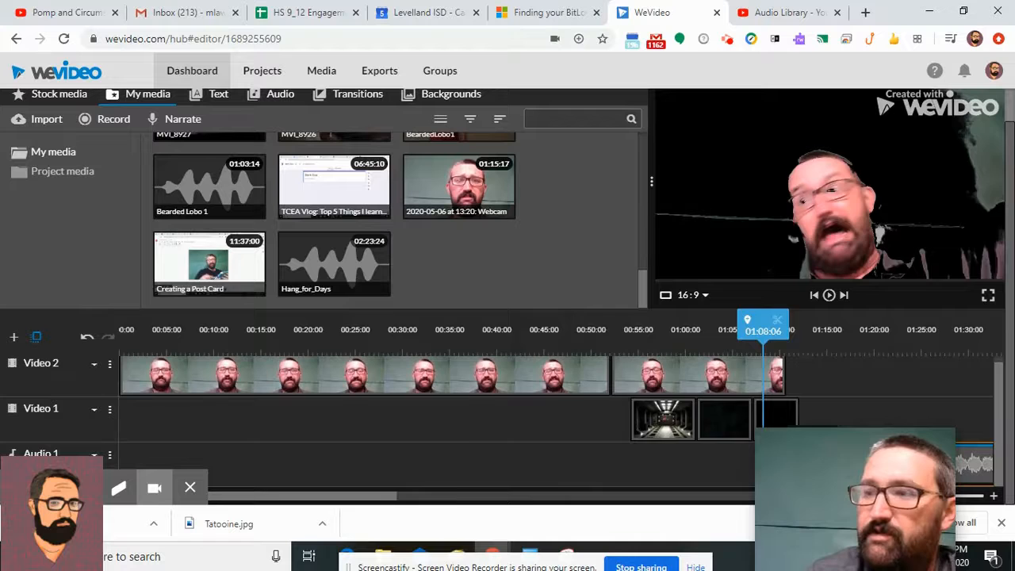
key(space)
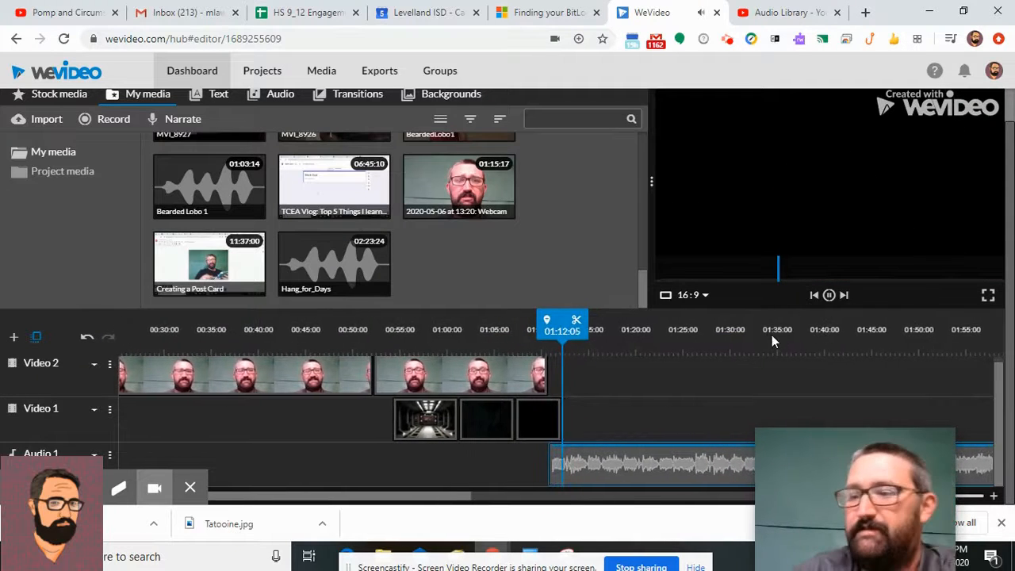
click(631, 454)
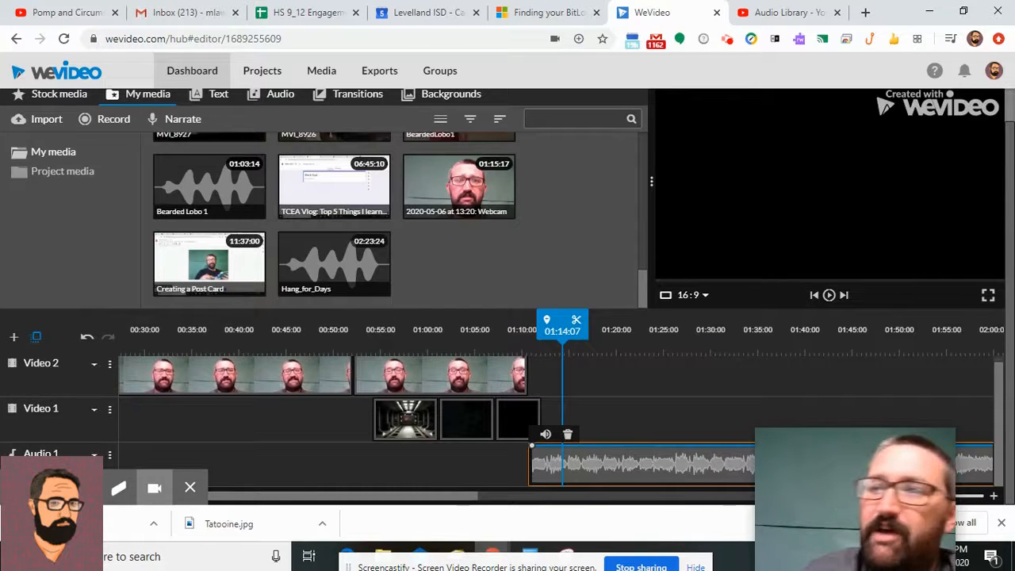
click(577, 326)
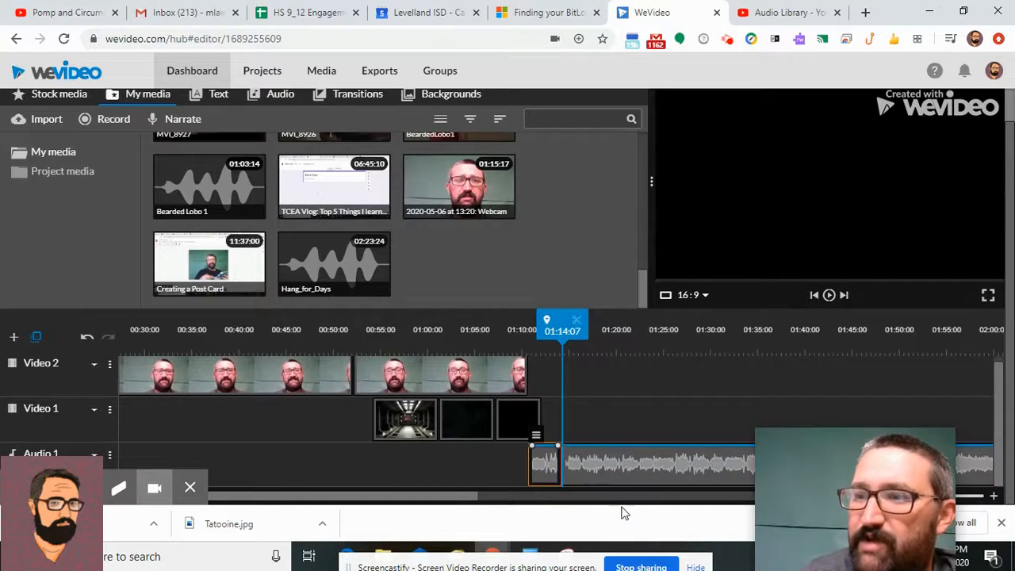
click(618, 464)
key(Delete)
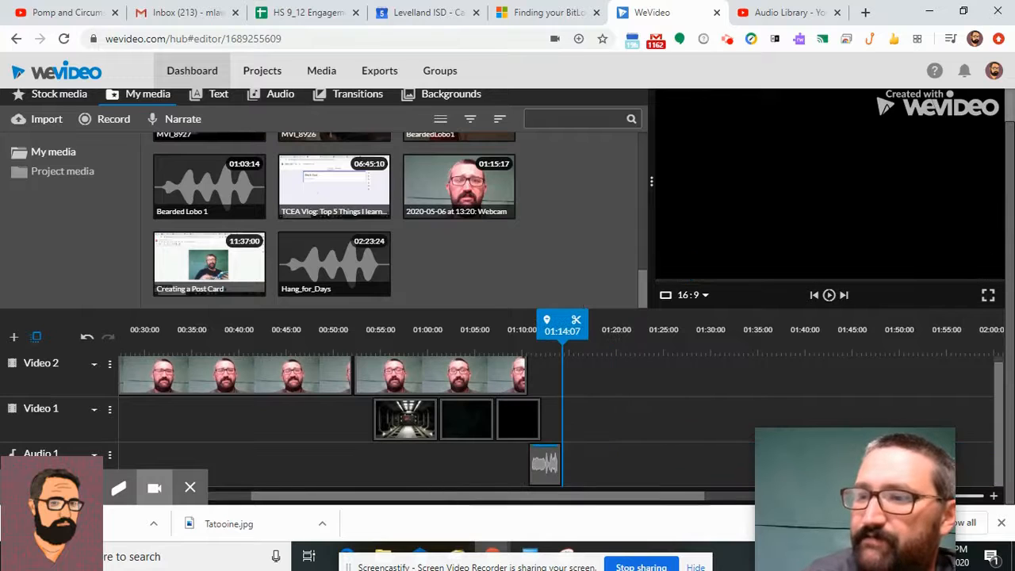
drag(564, 330, 530, 333)
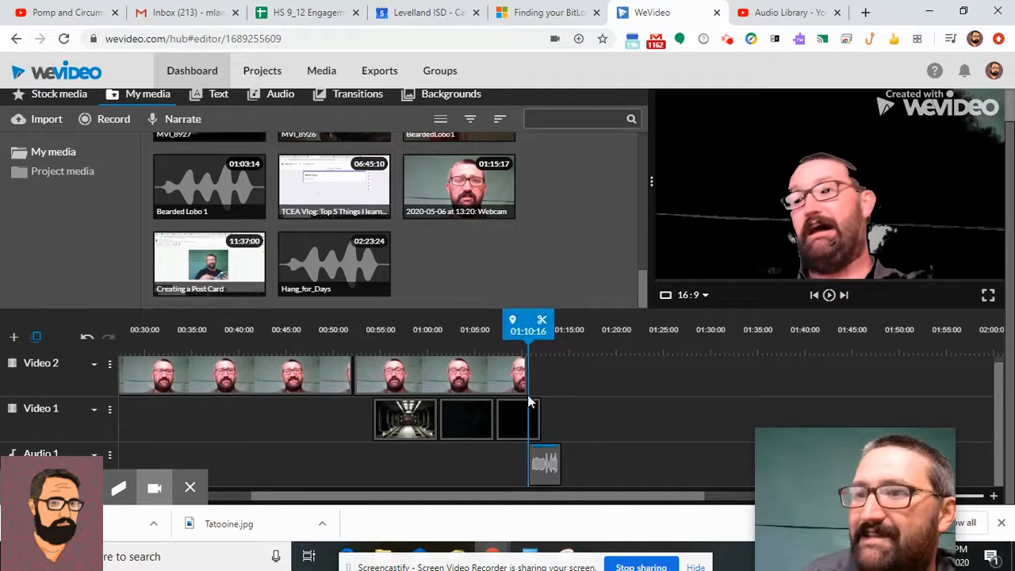
Step: Browse the Motion text templates to examine the available titles, lower thirds and quotes
scroll(483, 314, up, 1)
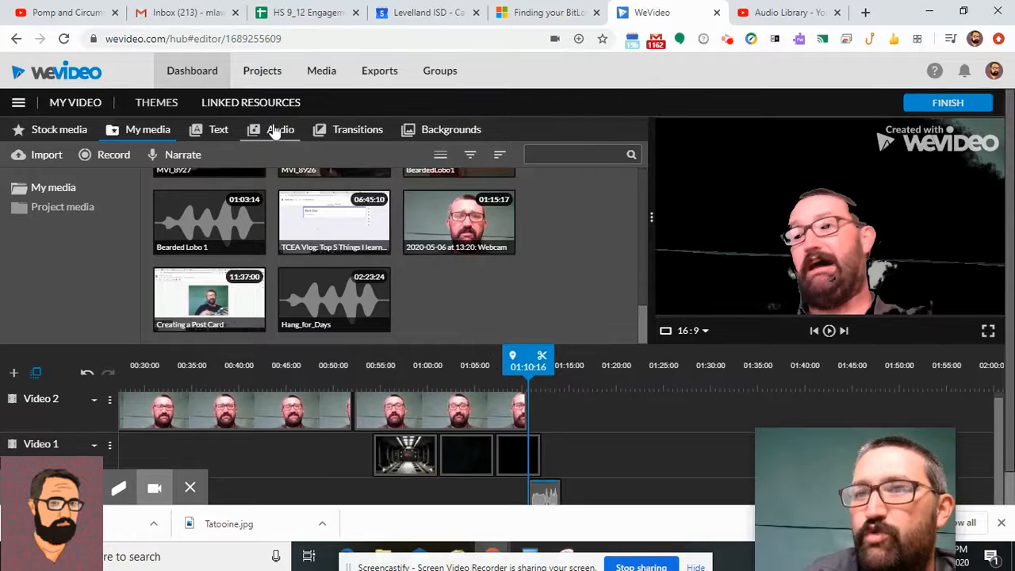
click(219, 130)
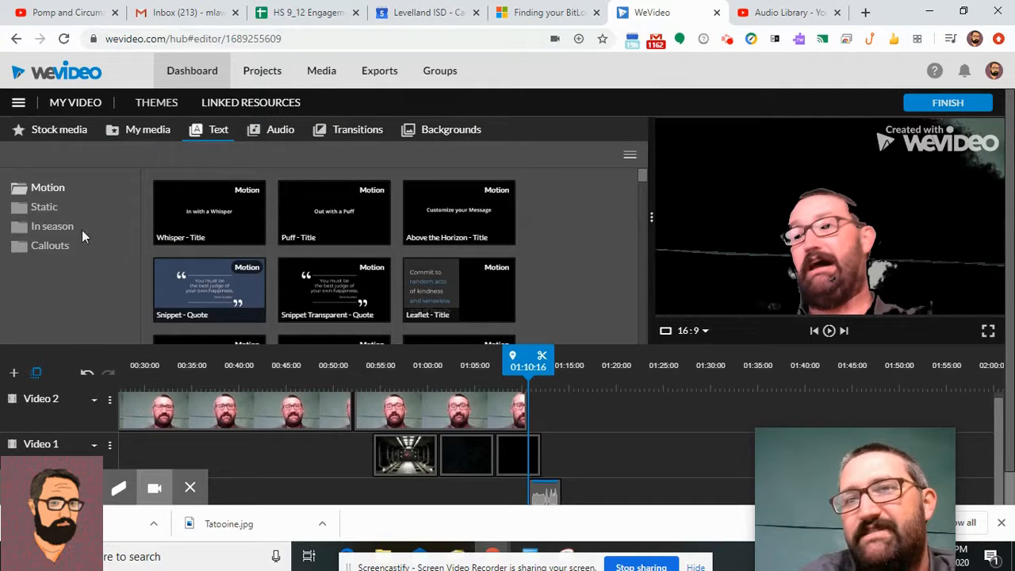
scroll(556, 221, down, 5)
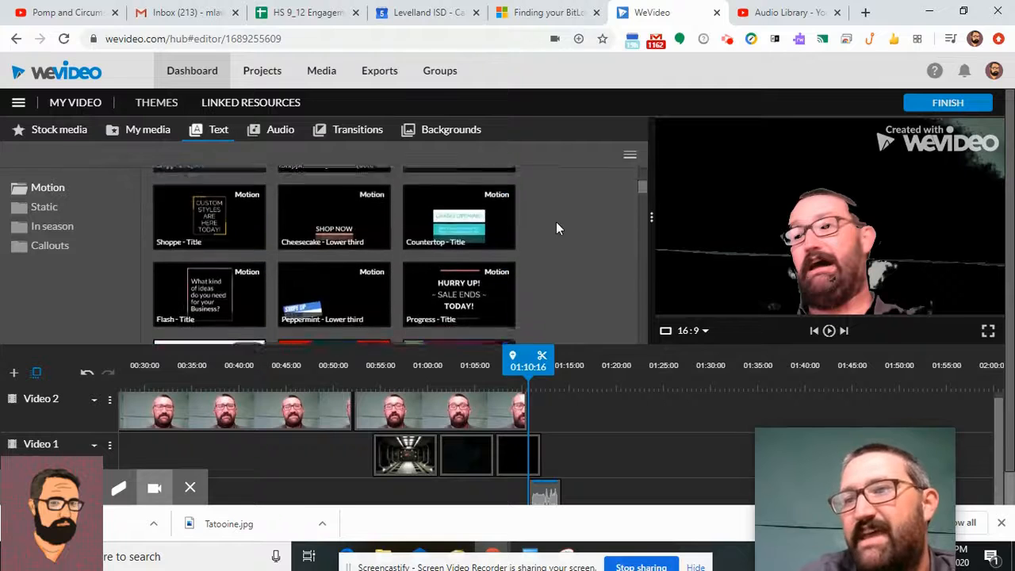
scroll(556, 221, up, 2)
scroll(560, 221, down, 5)
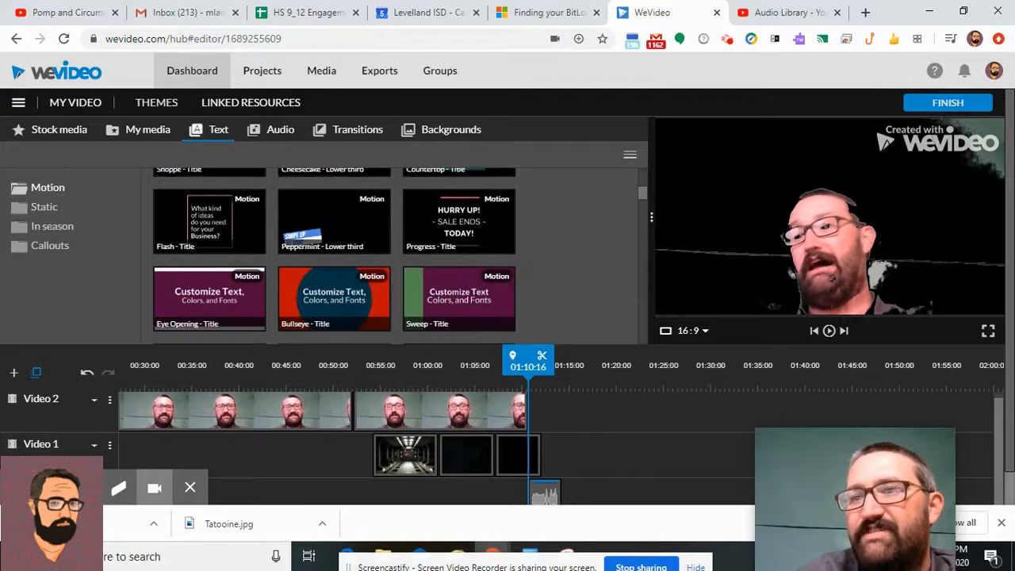
scroll(561, 221, down, 3)
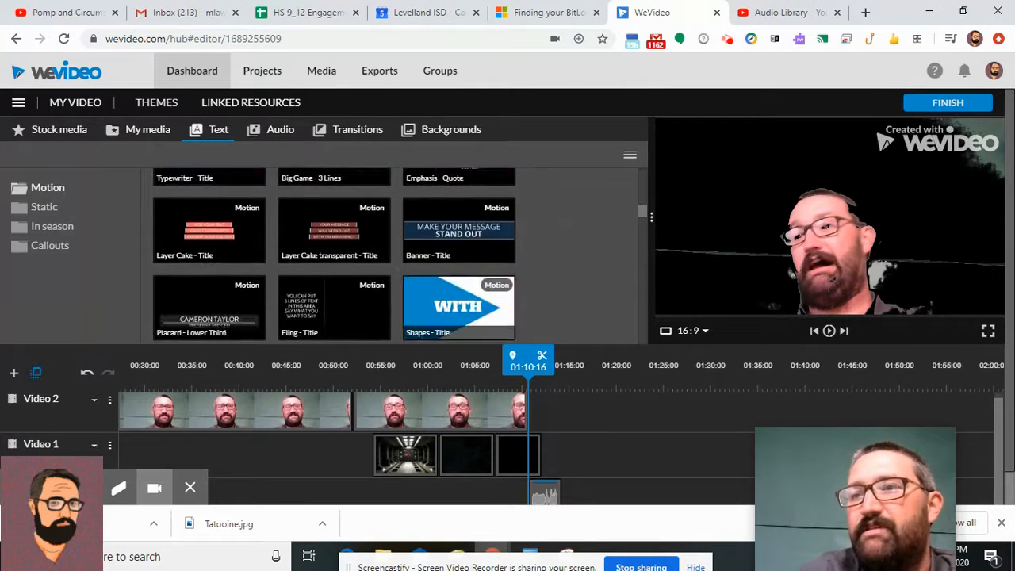
scroll(561, 222, up, 1)
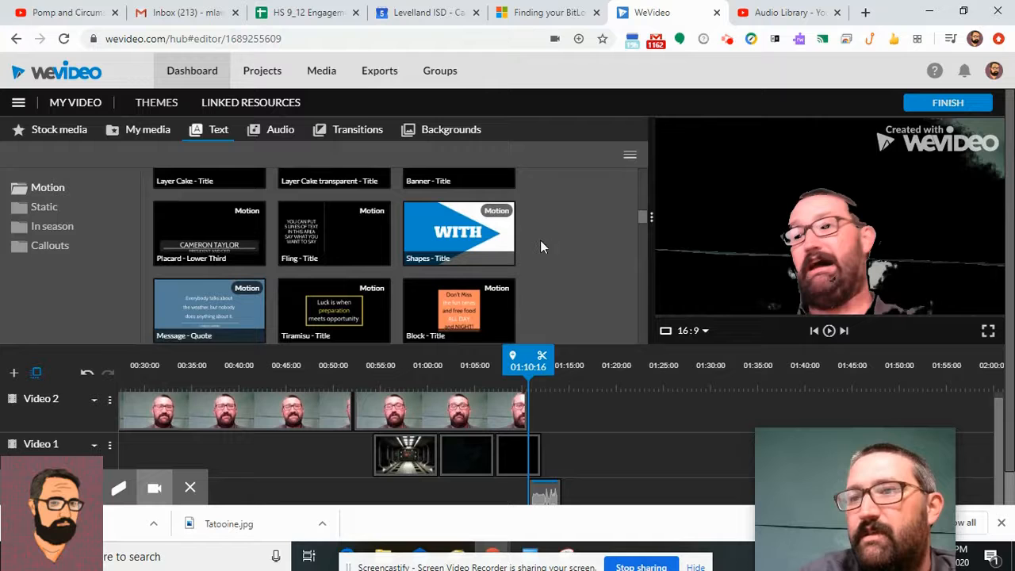
scroll(542, 246, down, 3)
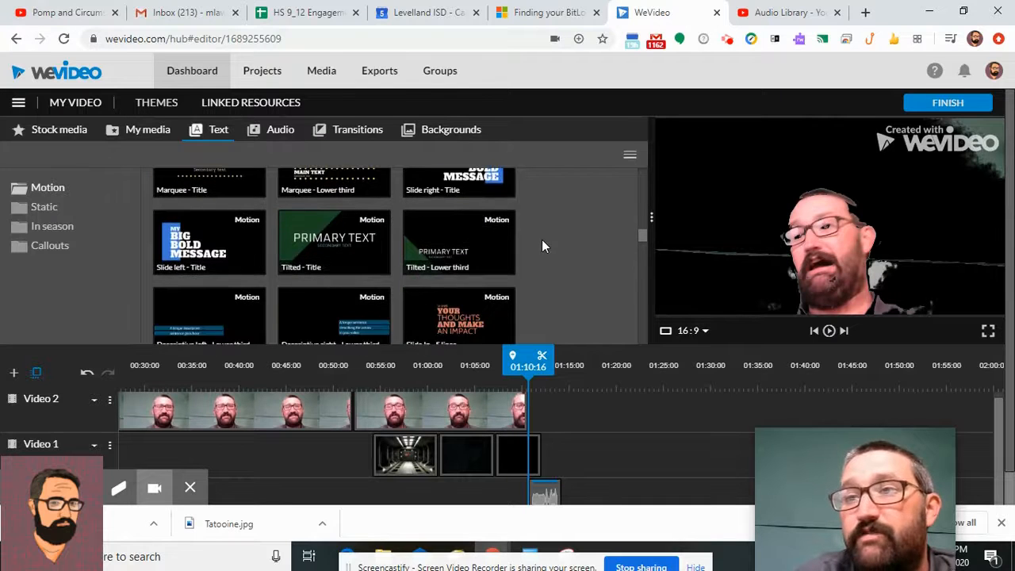
scroll(543, 238, down, 1)
scroll(544, 238, up, 1)
scroll(545, 236, down, 1)
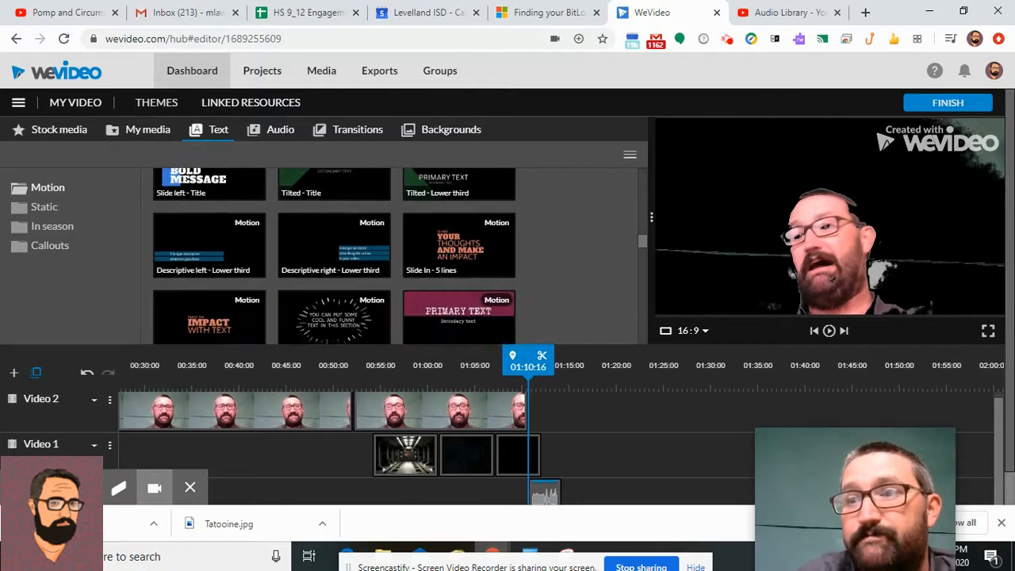
scroll(334, 254, down, 4)
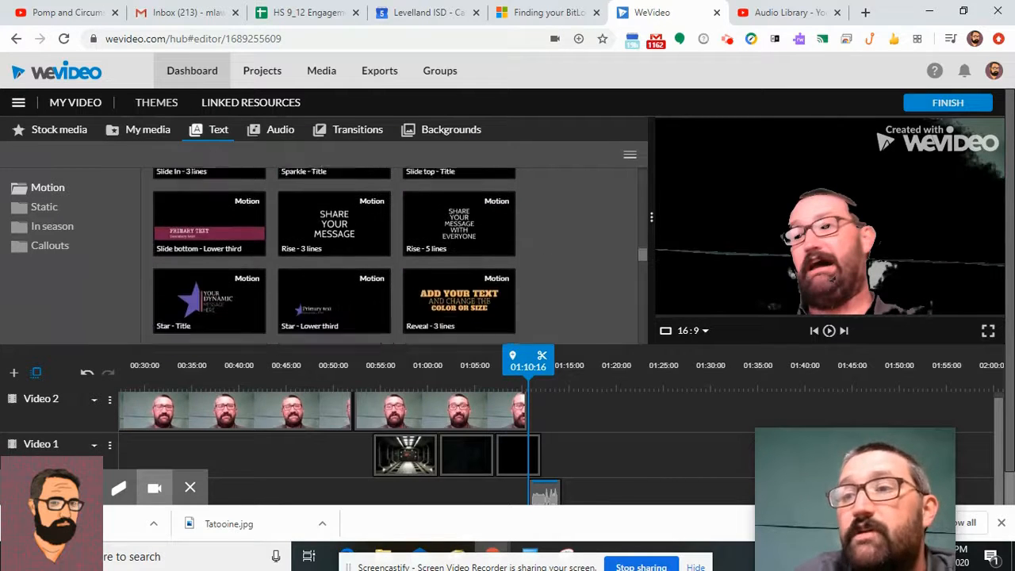
scroll(459, 232, down, 6)
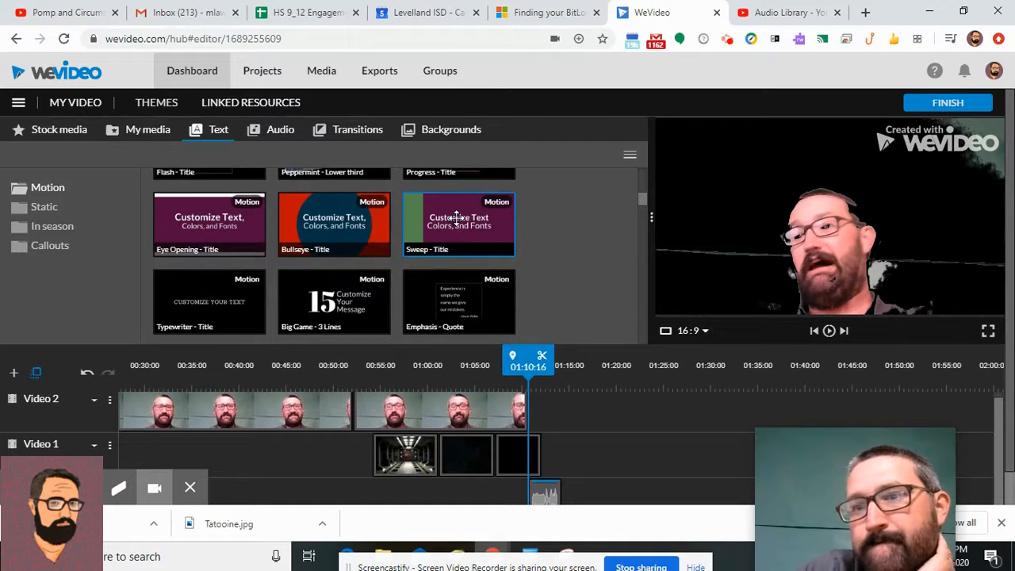
Step: Add the Sweep - Title template to Video 2 directly after the last webcam clip and play it back
drag(458, 230, 557, 419)
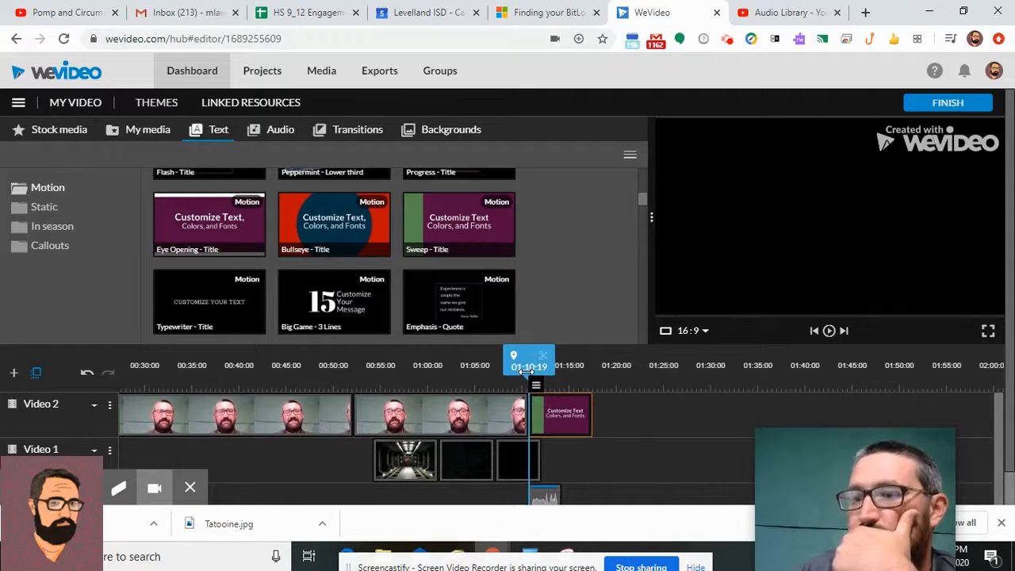
key(space)
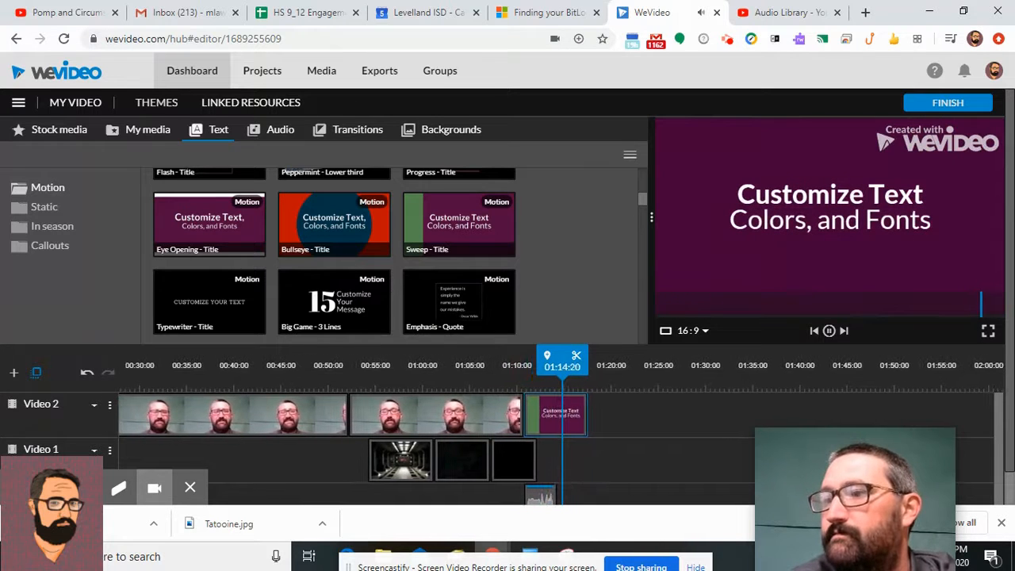
key(space)
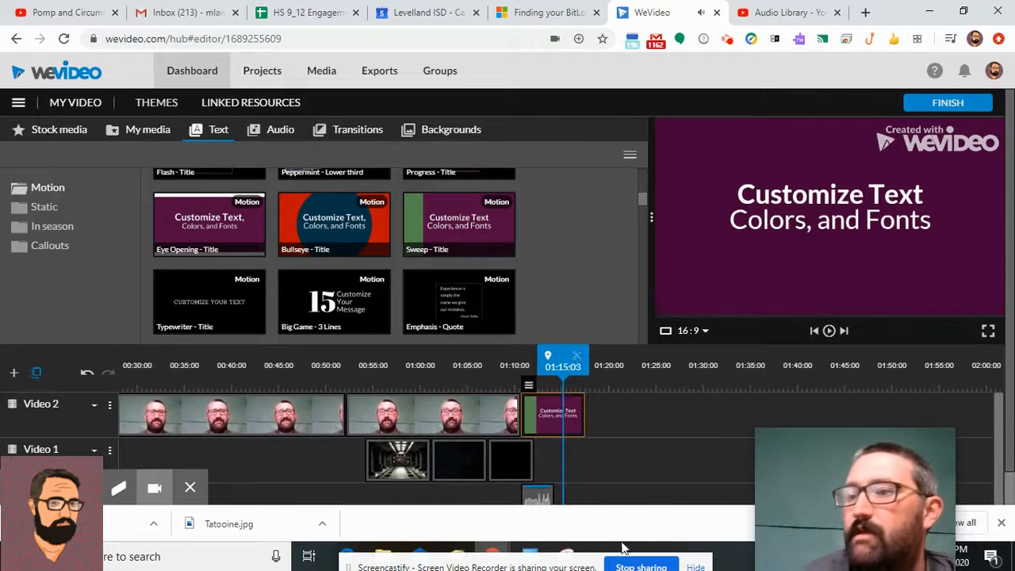
Step: Extend the music clip to 00:06:18 so it ends with the Sweep title, and play back the title section
click(565, 496)
drag(561, 489, 581, 488)
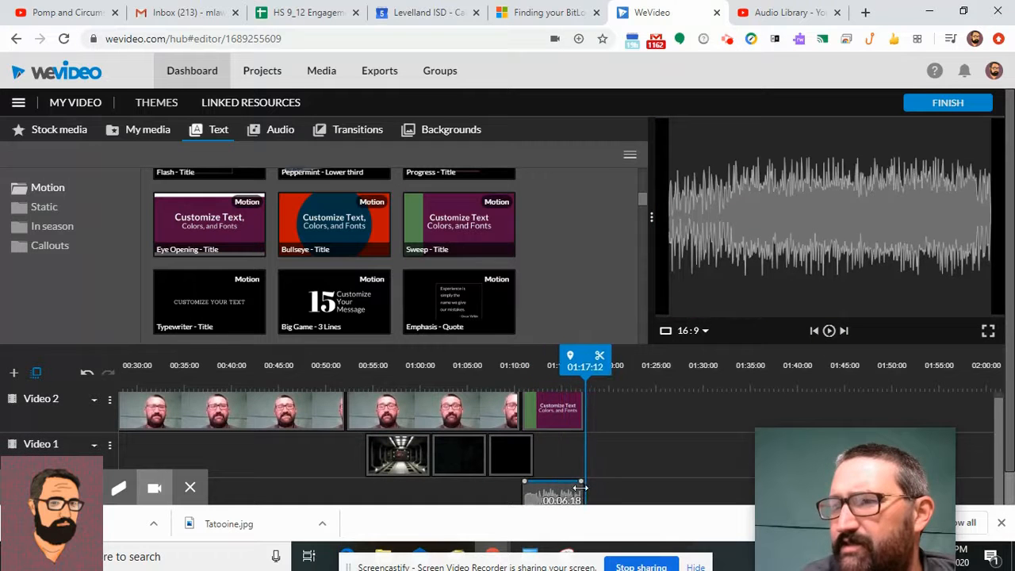
drag(590, 365, 557, 381)
key(space)
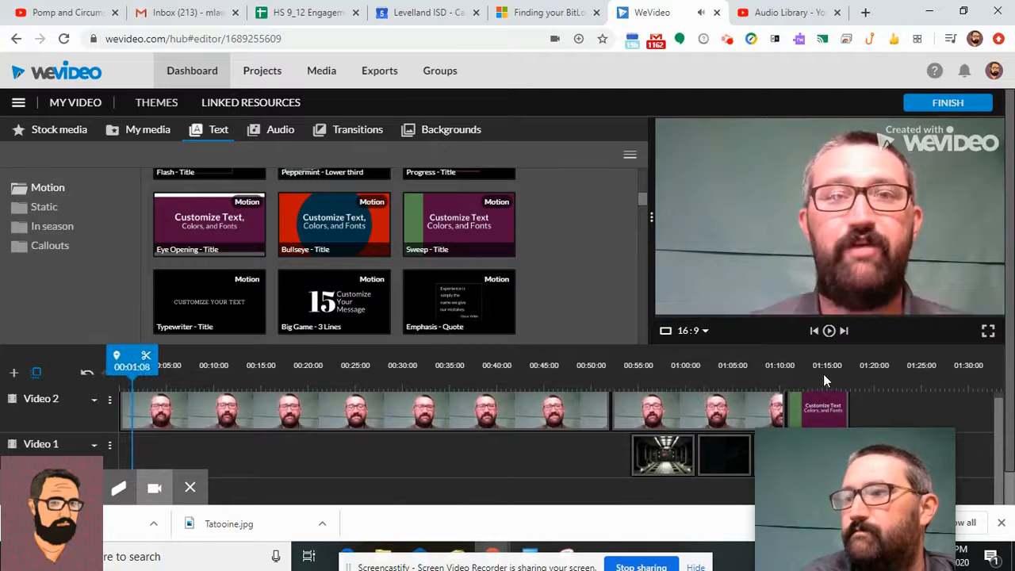
click(824, 371)
click(804, 382)
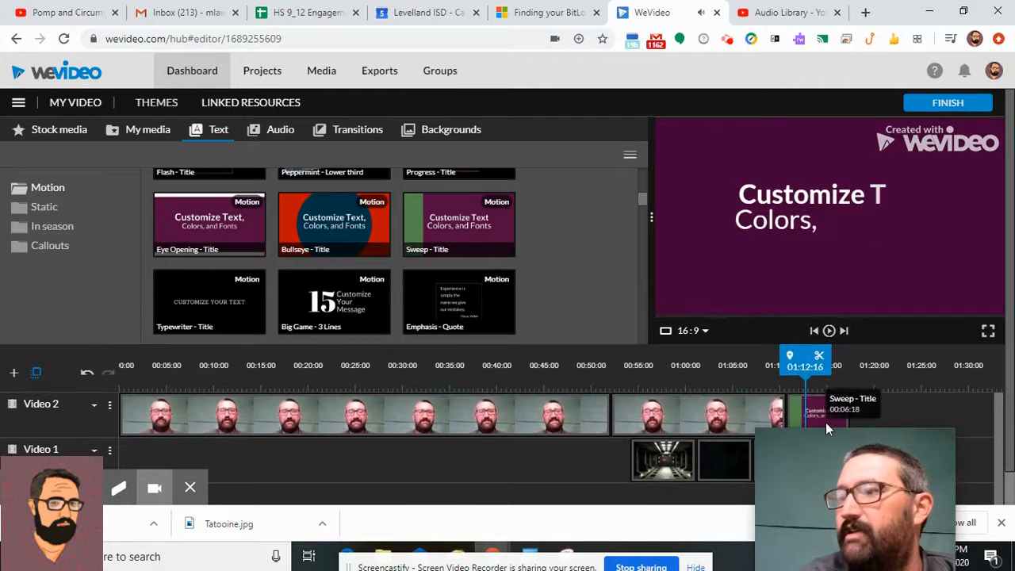
click(819, 410)
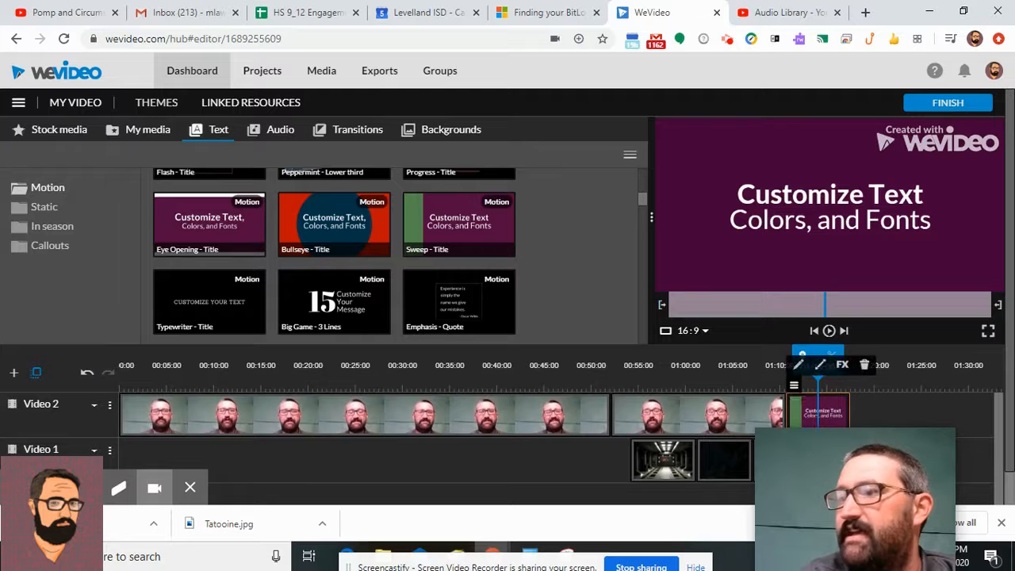
mouse_move(824, 476)
mouse_down()
mouse_move(533, 512)
mouse_move(116, 446)
mouse_move(68, 474)
mouse_up()
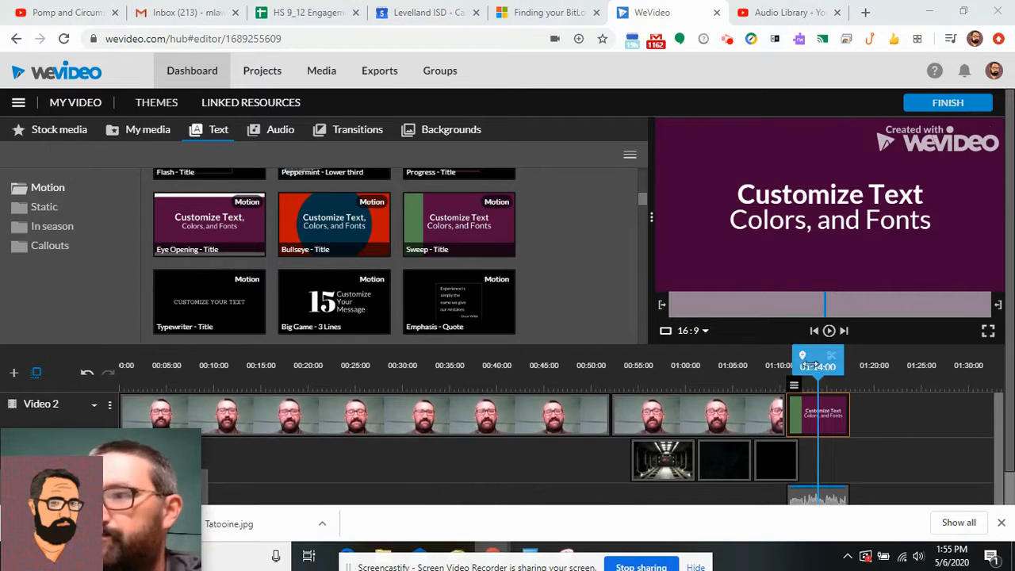
Step: Open the Sweep title on Video 2 for editing and replace its first text line with "Bearded Lobo Presents"
mouse_move(797, 389)
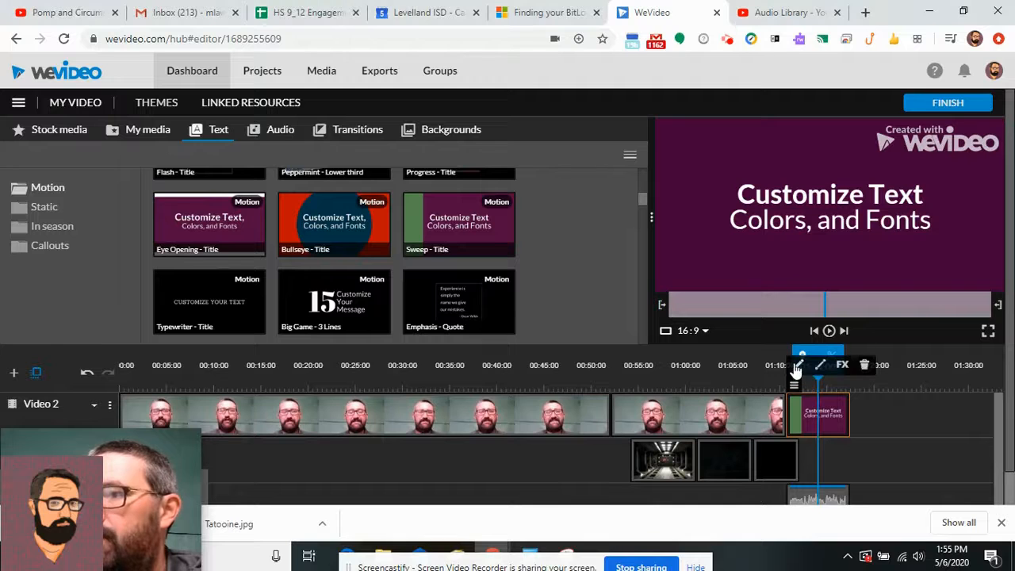
click(798, 366)
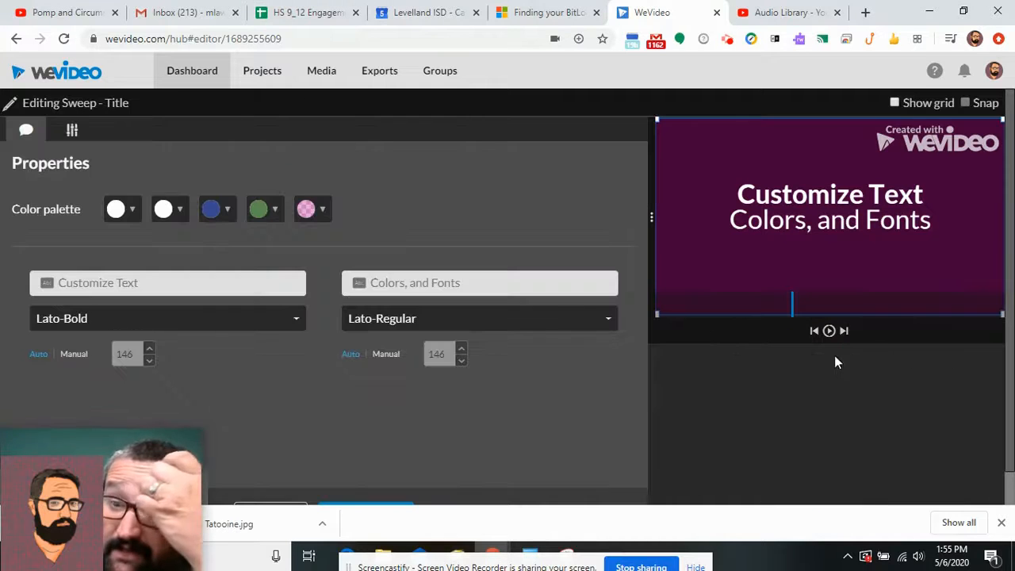
triple_click(124, 282)
key(BackSpace)
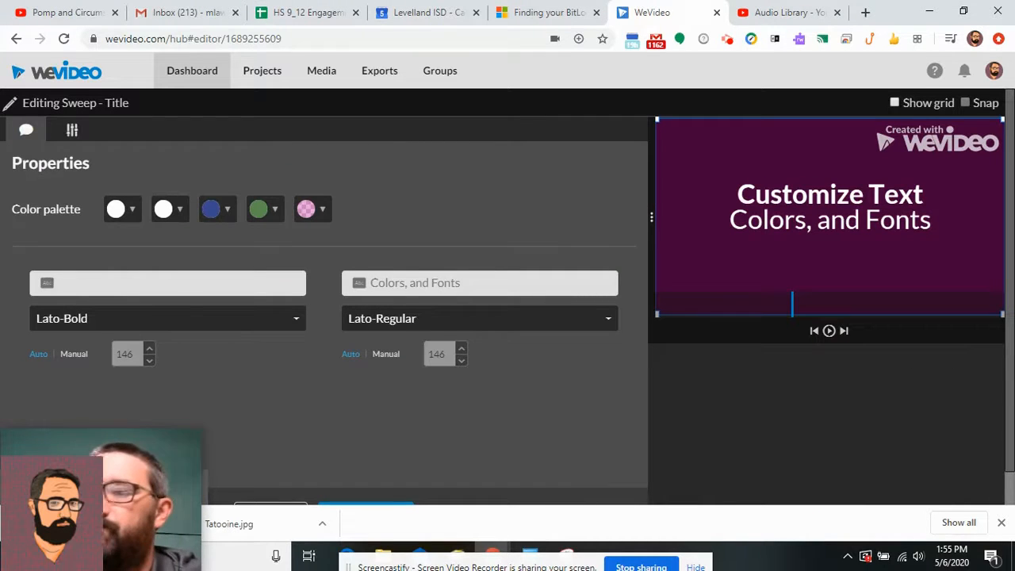
text(Bearded )
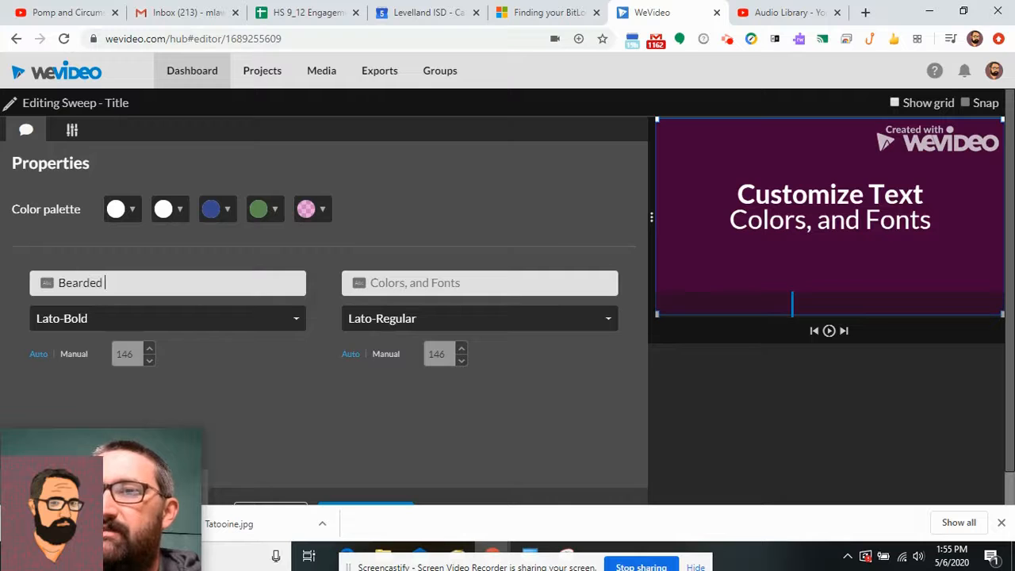
text(Lobo Presents)
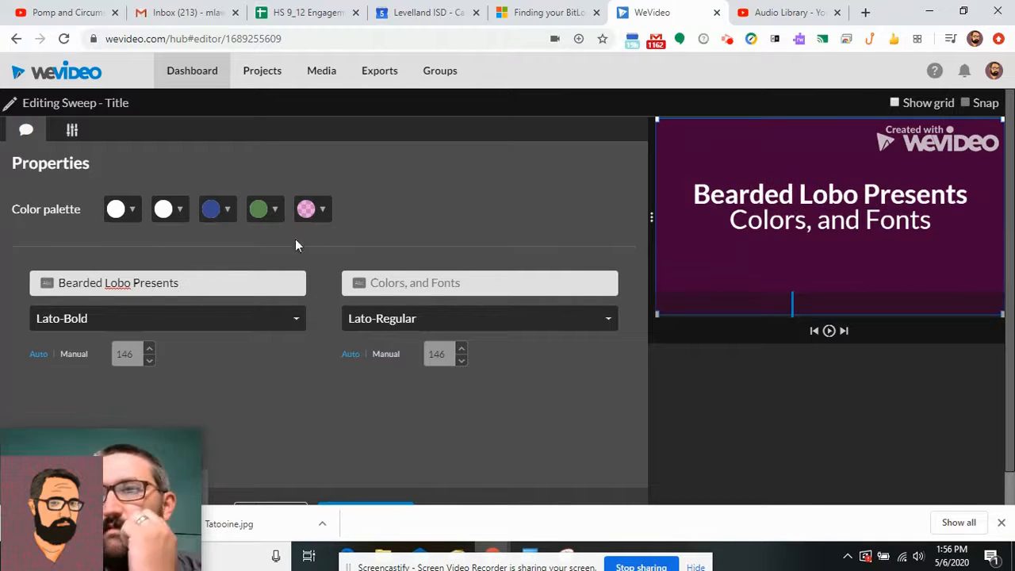
Step: Replace the title's second text line with "Editing in WeVideo"
click(421, 283)
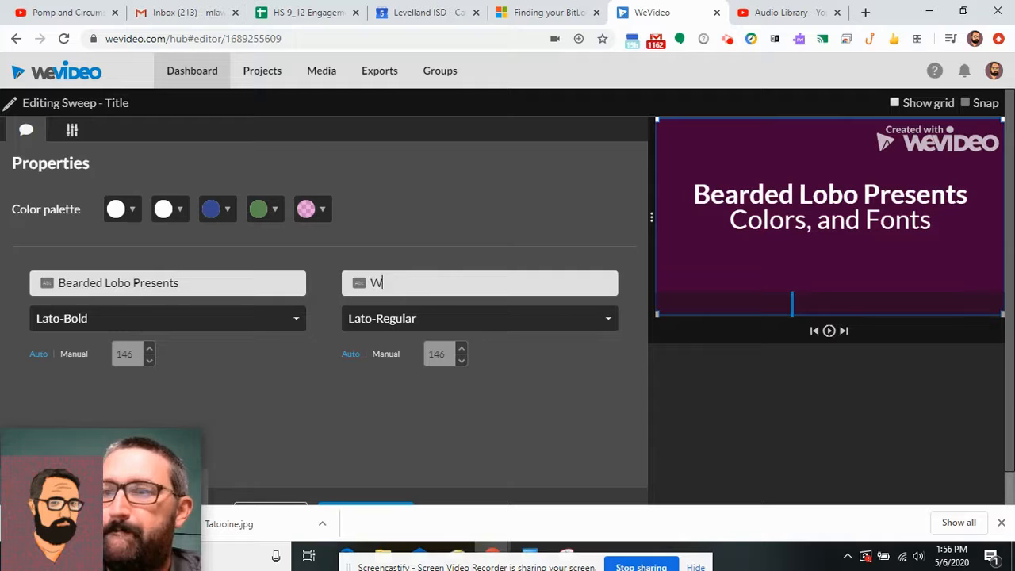
text(We)
key(BackSpace)
key(BackSpace)
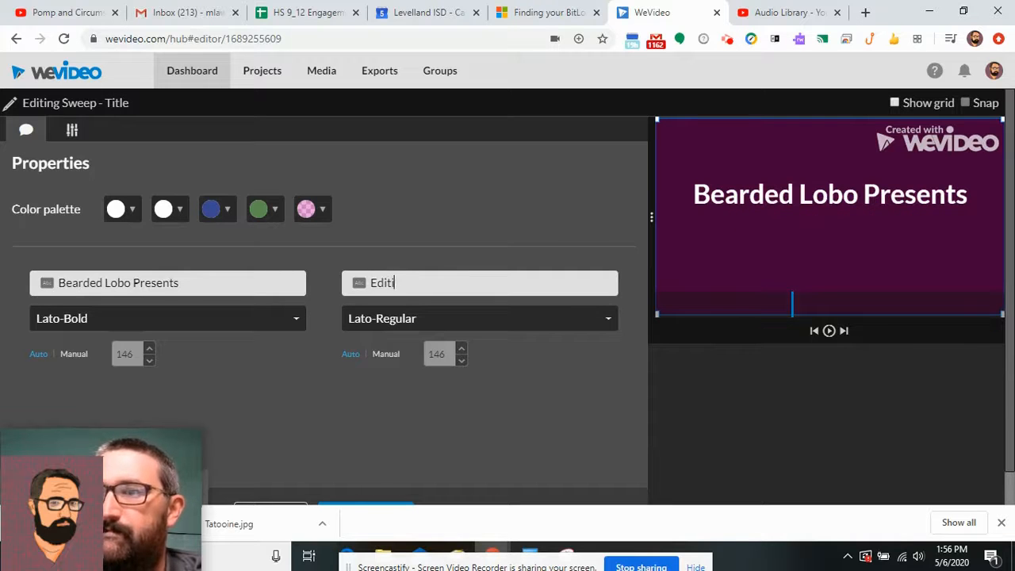
key(BackSpace)
text(WeVideo)
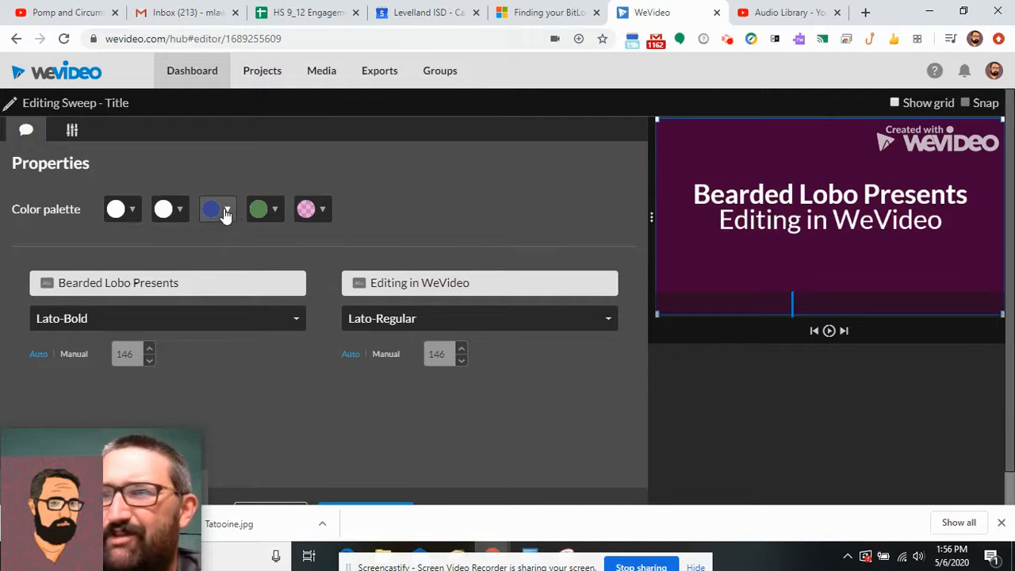
Step: Change the title's third palette colour from blue to red and its fourth from green to black
click(226, 213)
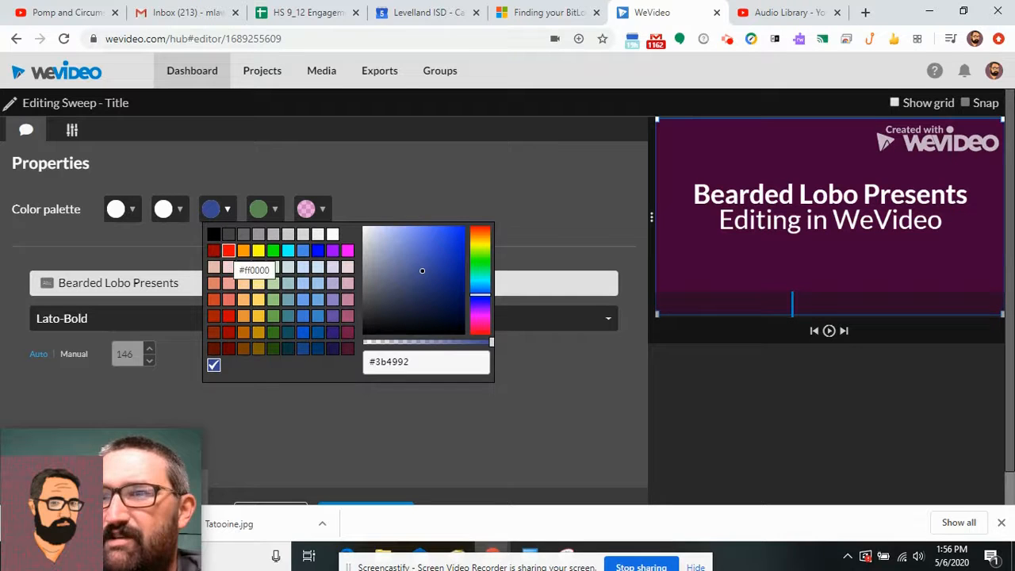
click(230, 318)
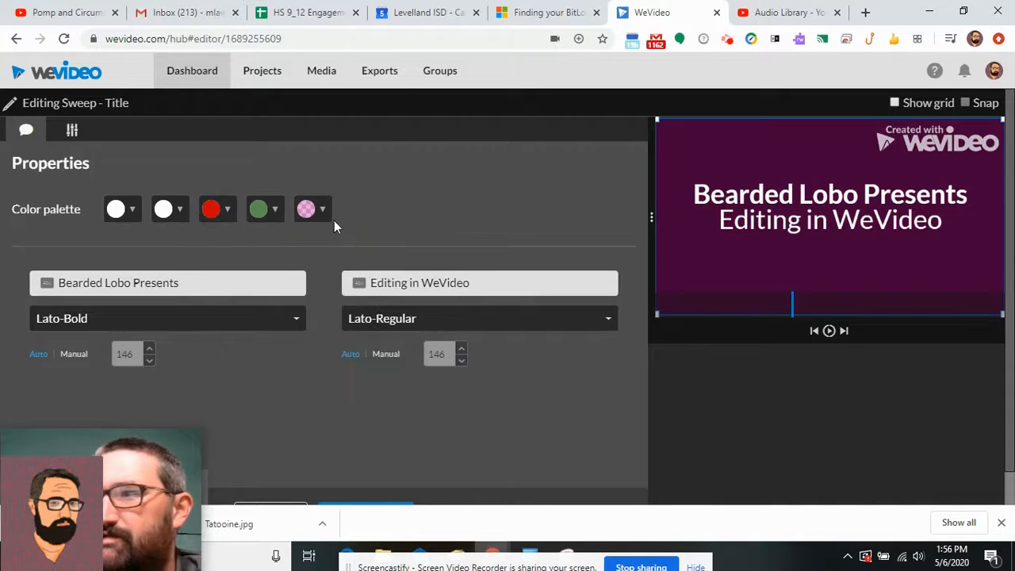
click(272, 214)
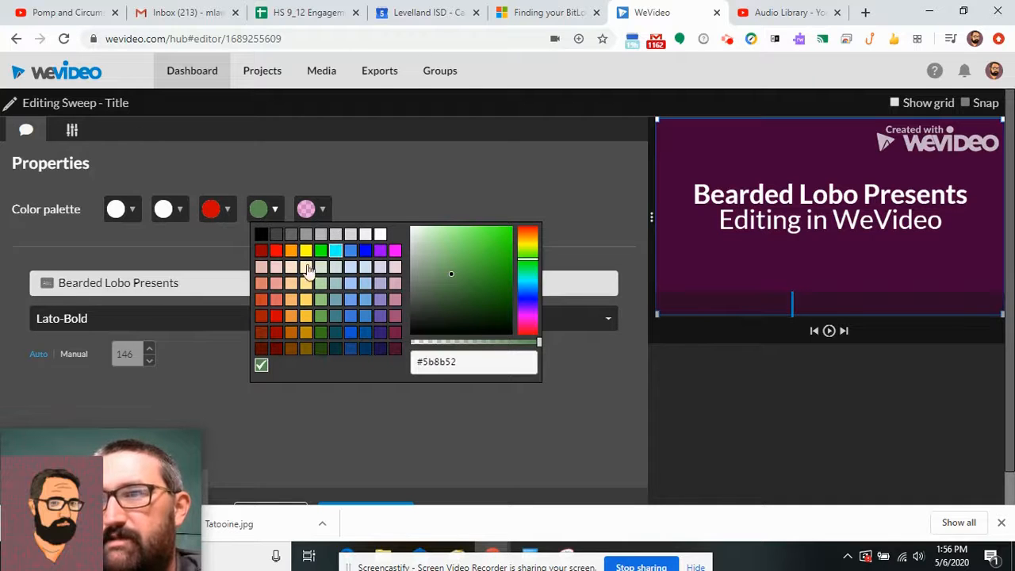
click(262, 238)
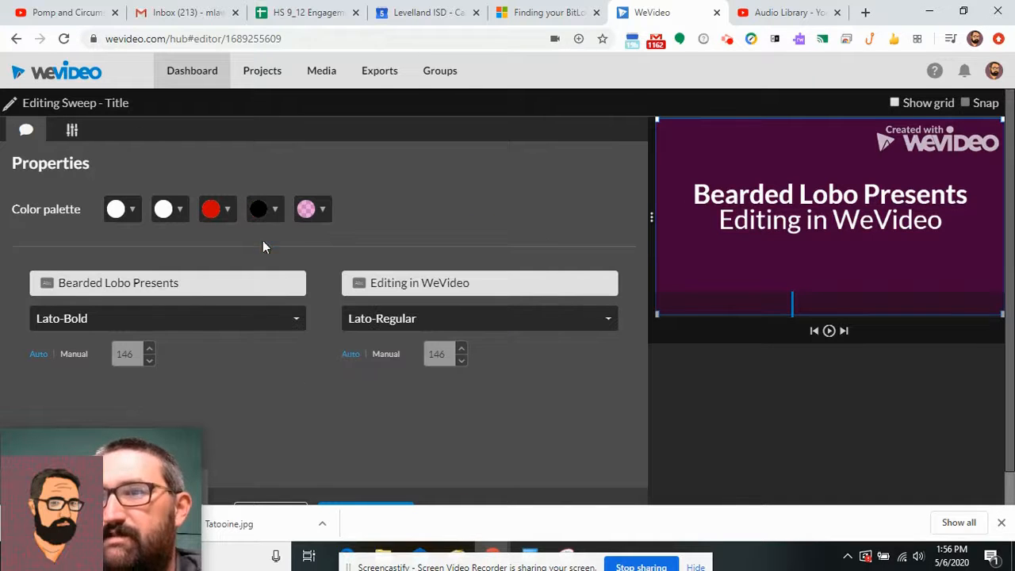
Step: Set the title's fifth palette colour to light red #e06666 and lower its opacity to 0.64
click(328, 218)
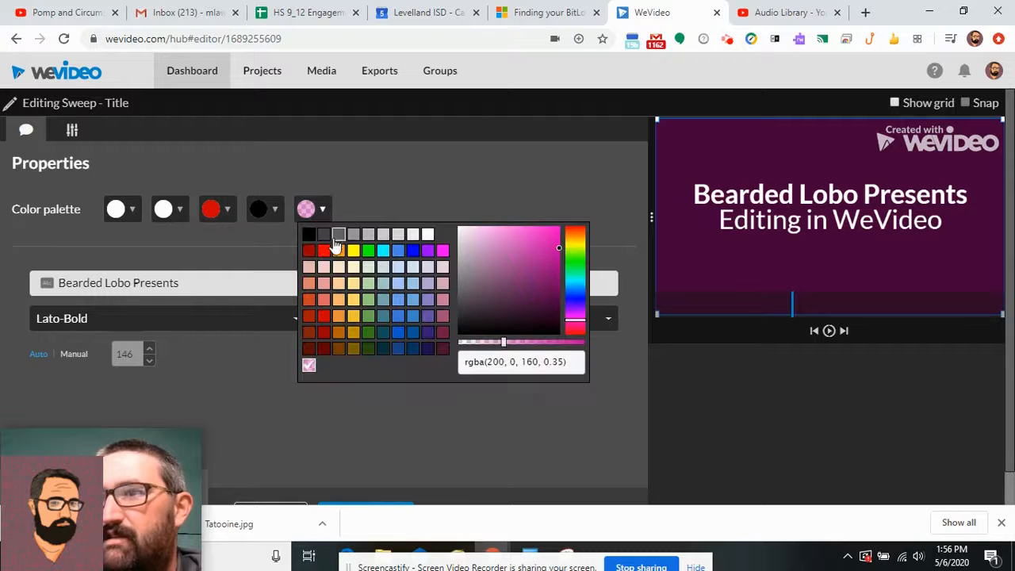
click(324, 301)
click(324, 209)
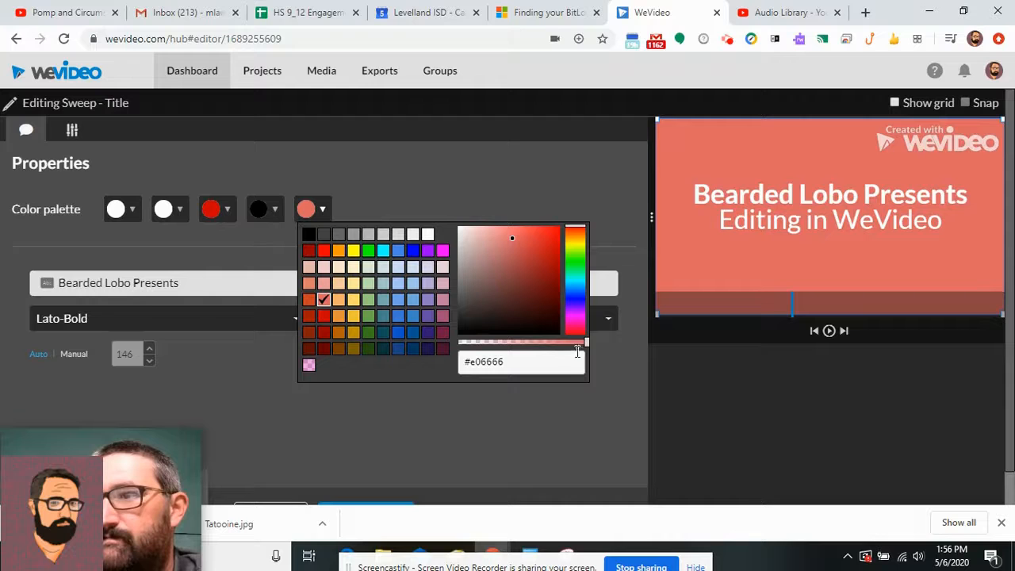
drag(587, 346, 530, 346)
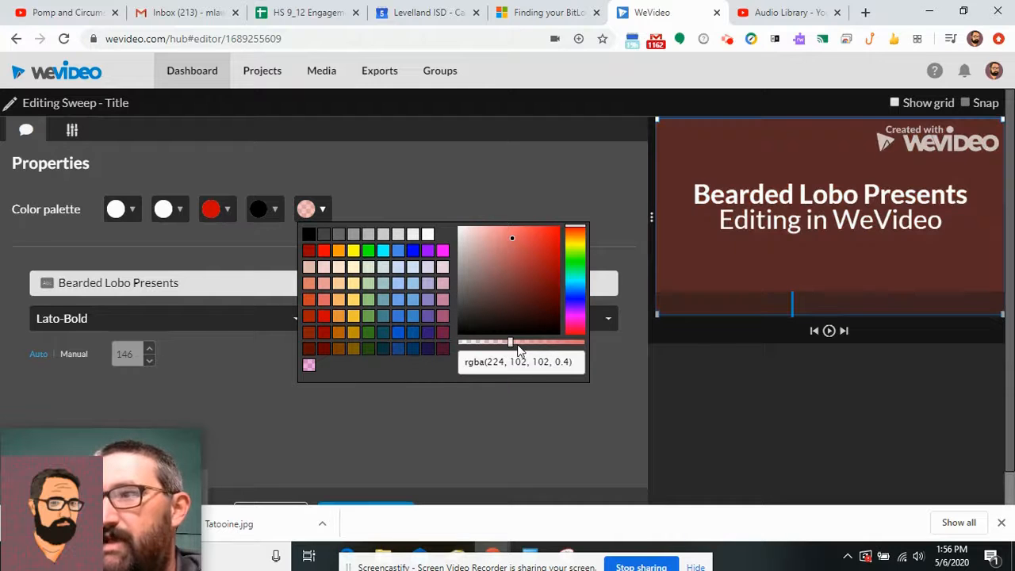
drag(510, 343, 543, 348)
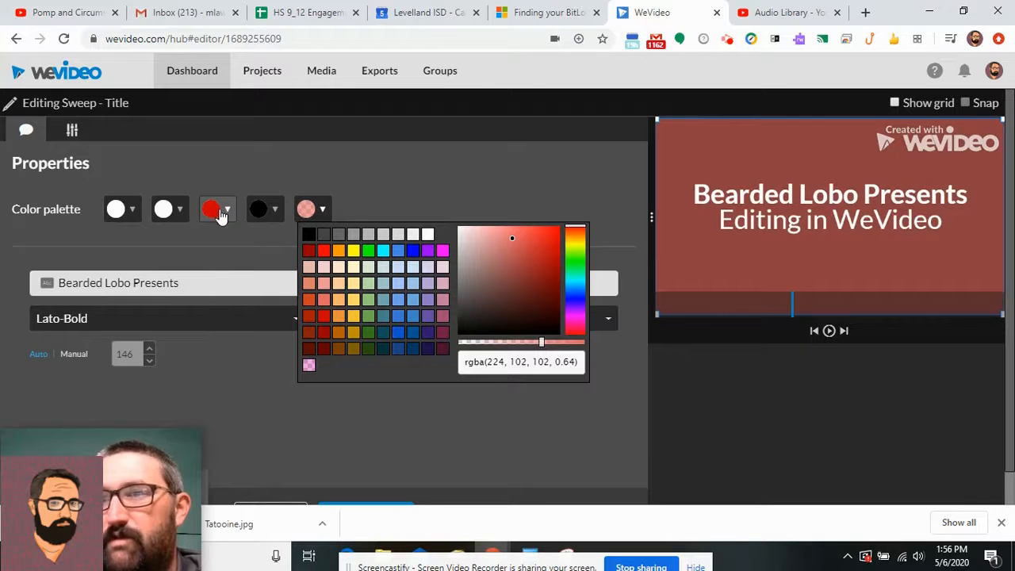
click(499, 447)
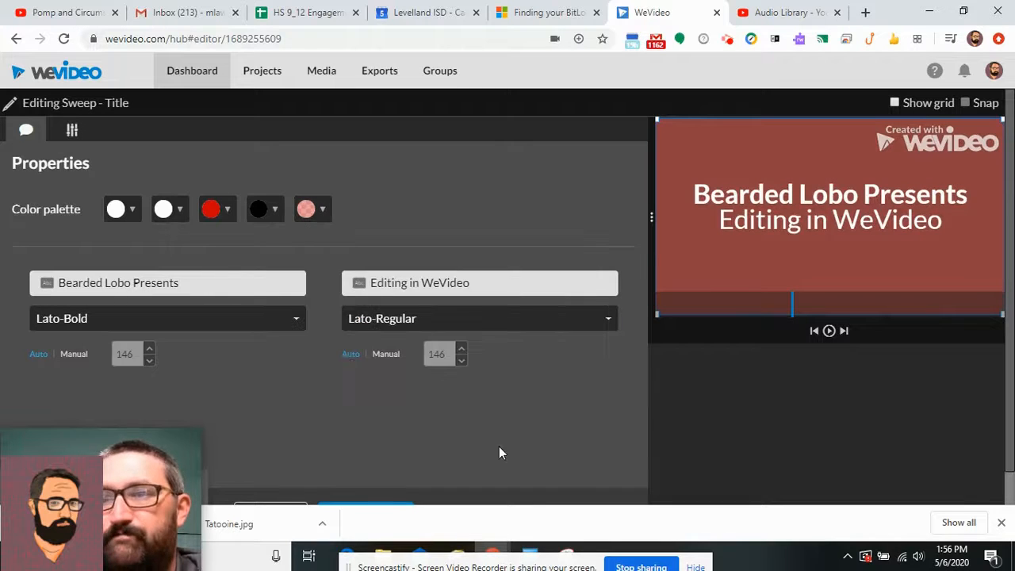
Step: Set the first text line's font to 3Dumb, add a colon after "Presents" and save the title changes
scroll(332, 384, down, 1)
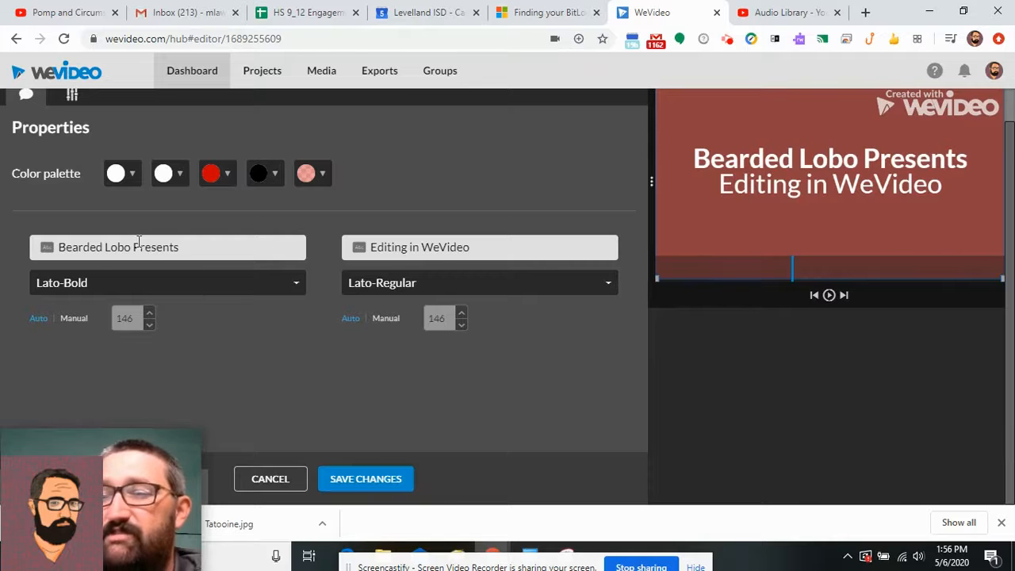
click(278, 286)
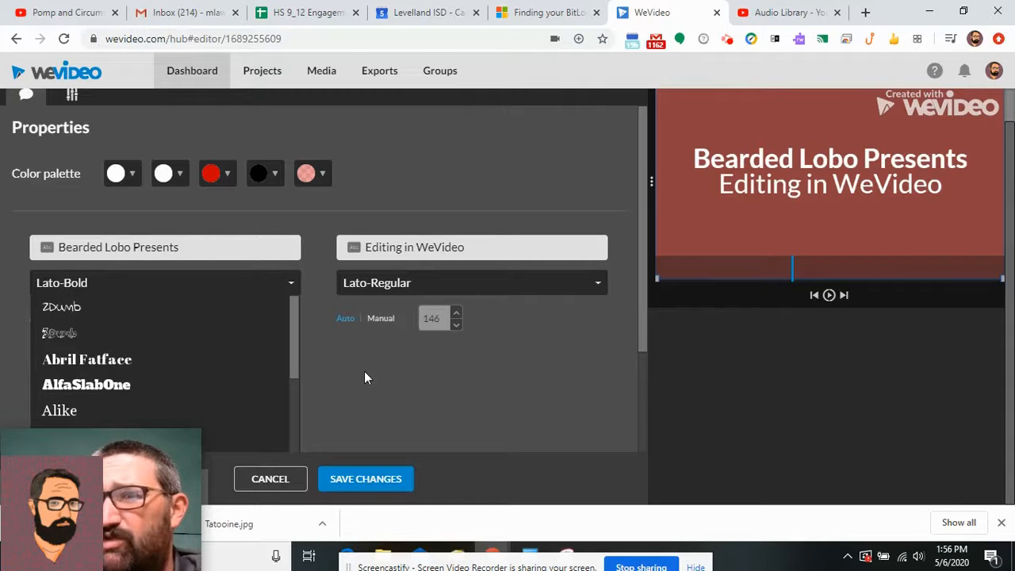
click(144, 341)
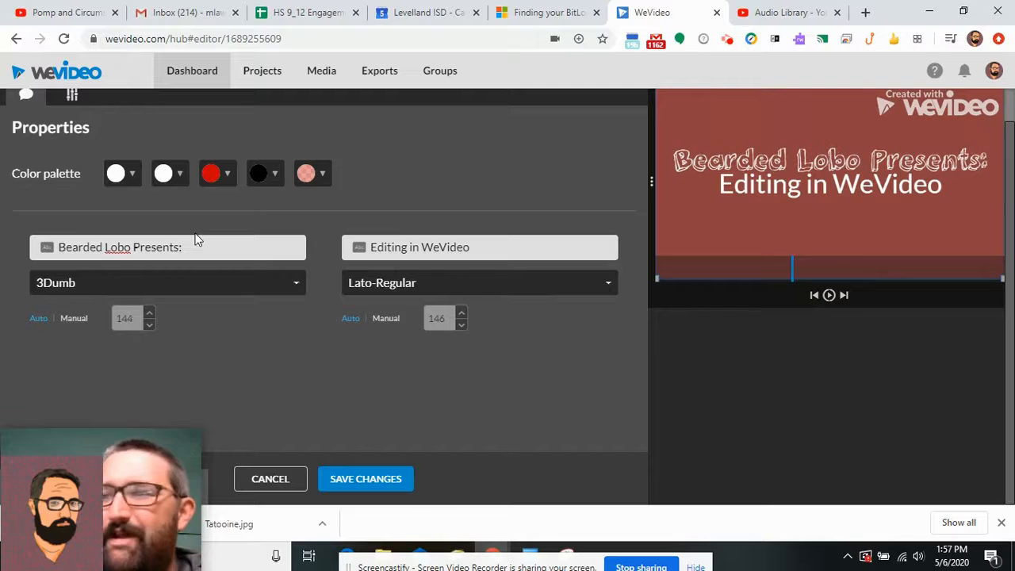
click(363, 482)
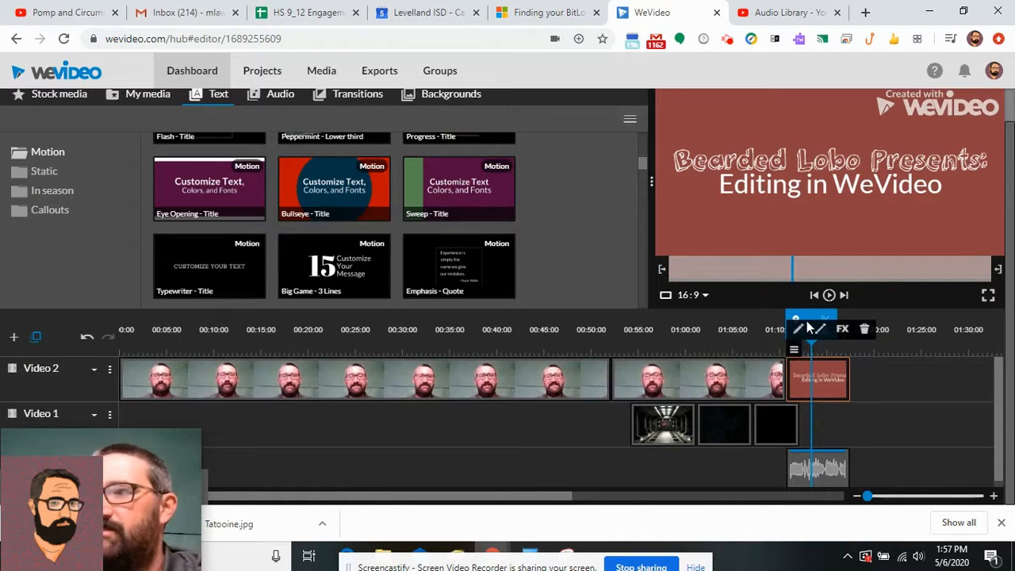
Step: Play back the customized title with its music from just before the title begins
mouse_move(808, 314)
mouse_down()
mouse_move(704, 320)
mouse_move(765, 323)
mouse_up()
key(space)
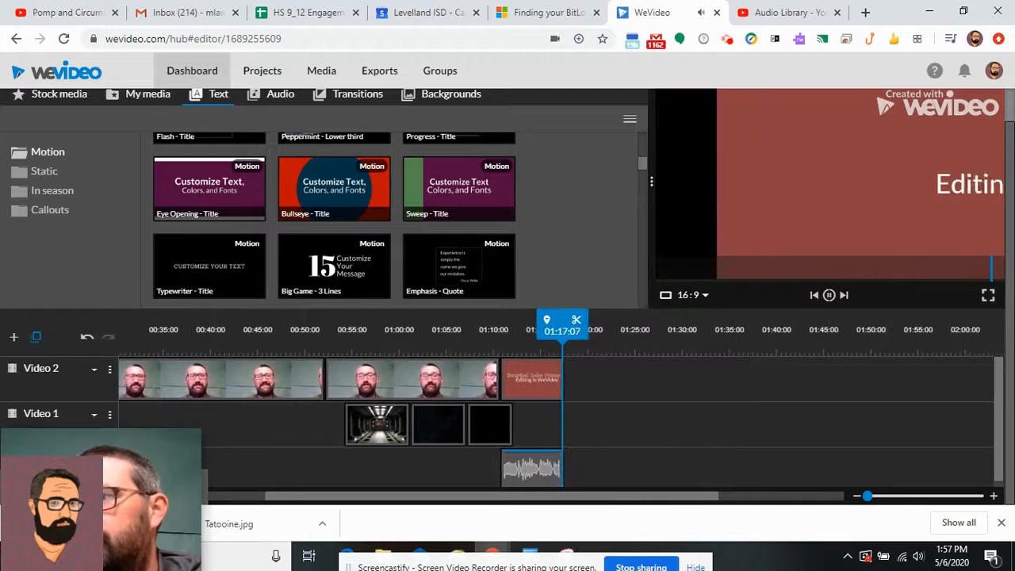
key(space)
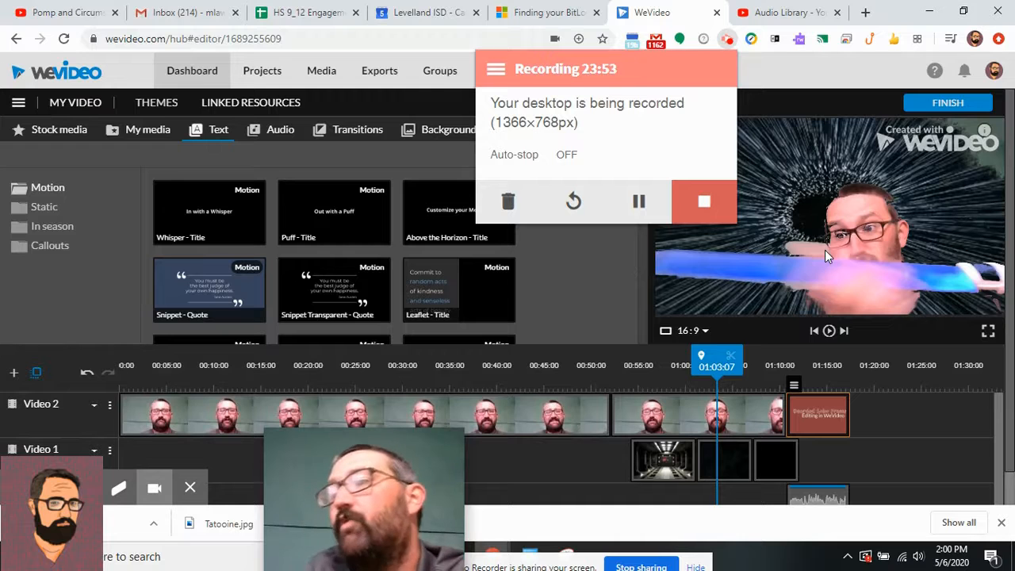
Step: Set a 2-second fade-out on the music clip beneath the title in Audio 1
scroll(857, 479, down, 1)
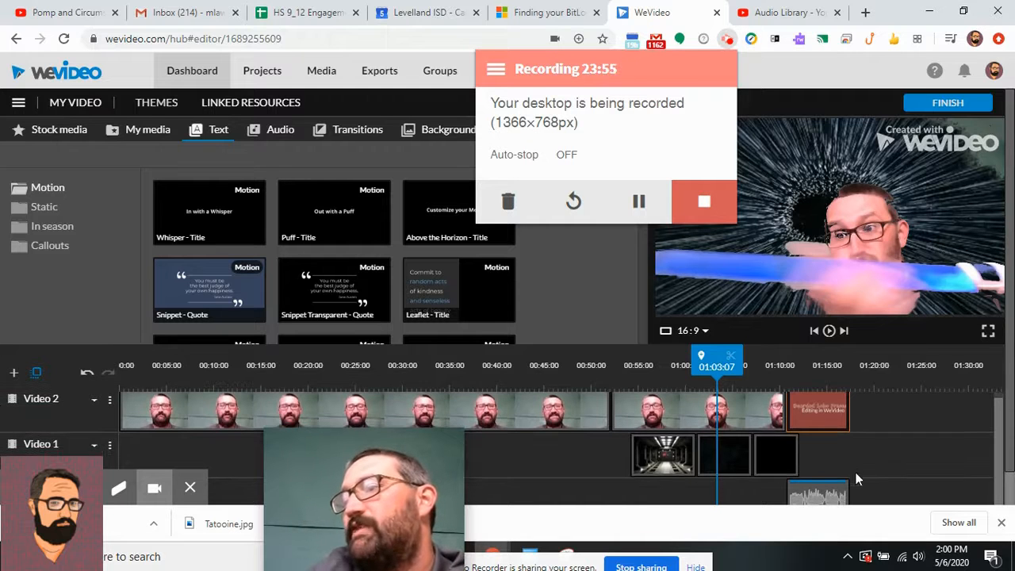
scroll(839, 493, down, 1)
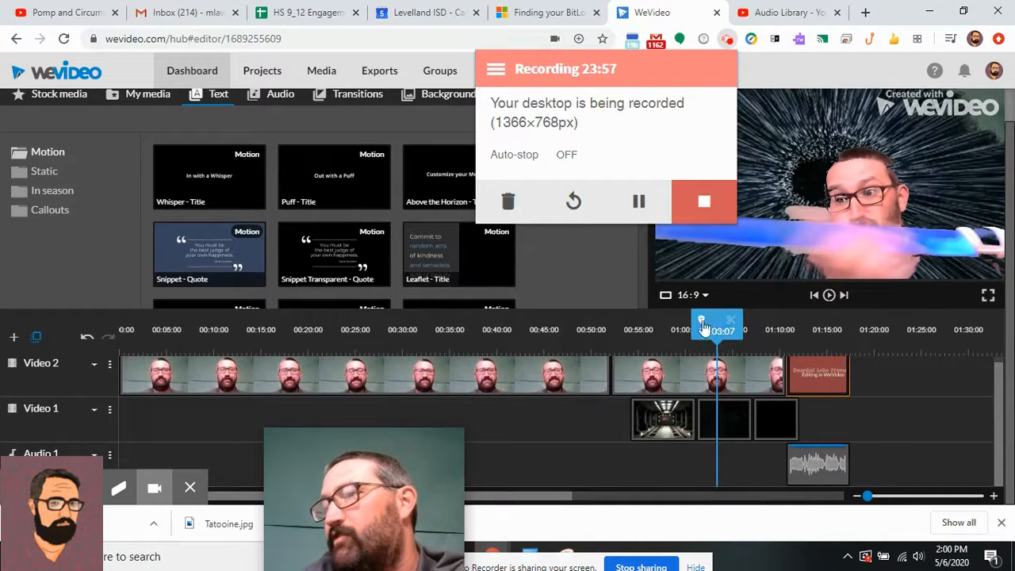
drag(718, 328, 845, 395)
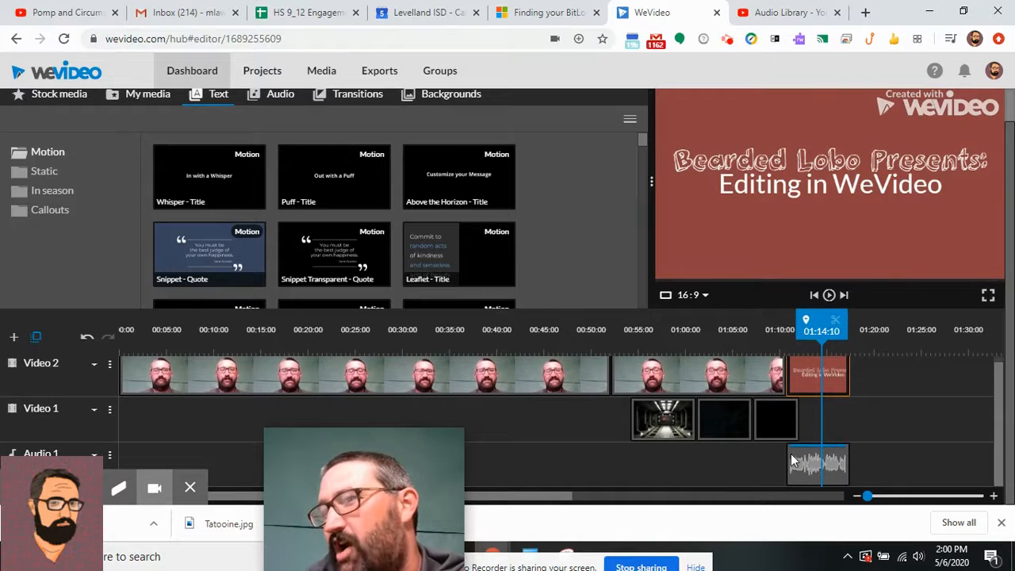
click(840, 463)
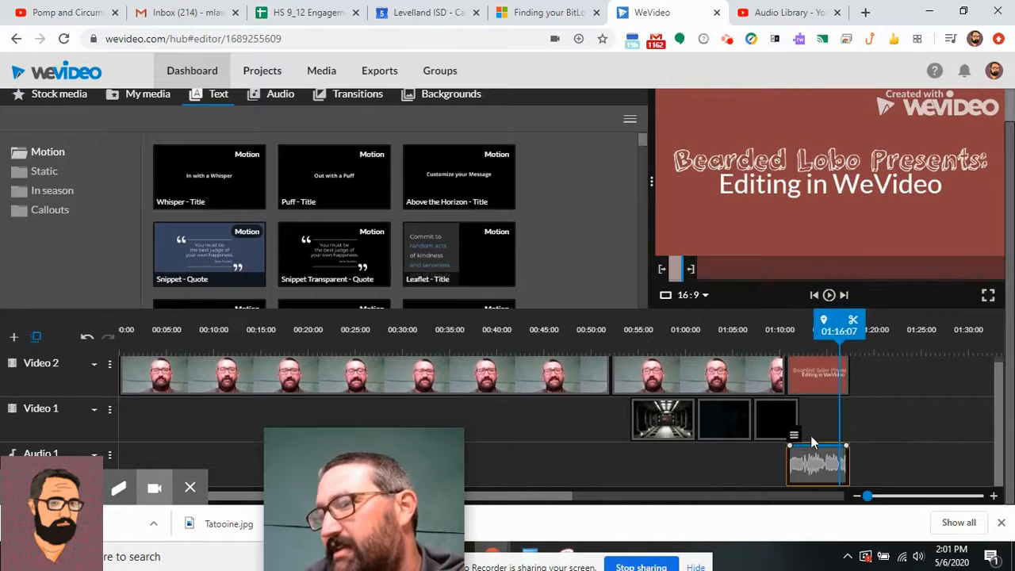
mouse_move(799, 439)
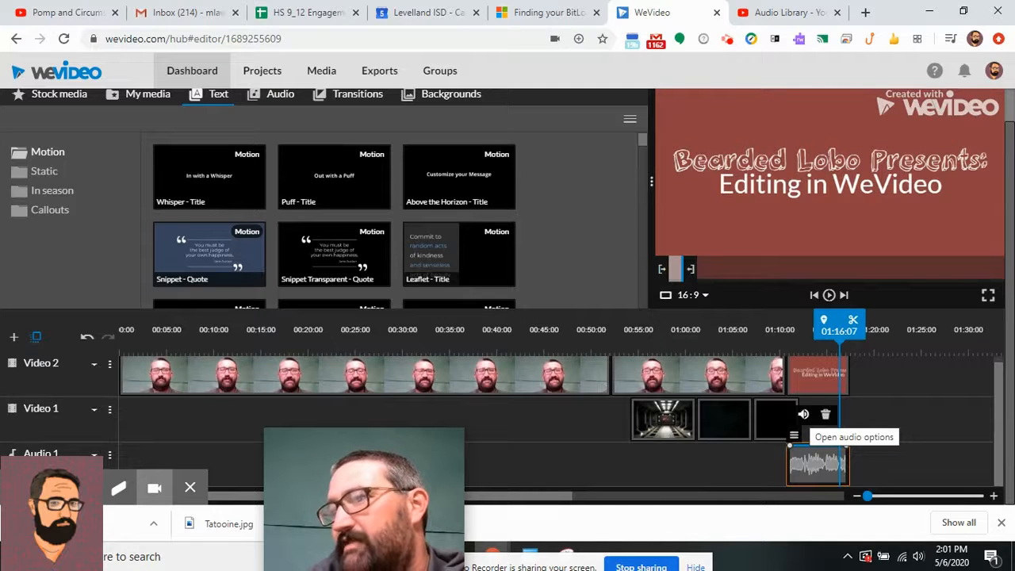
click(804, 414)
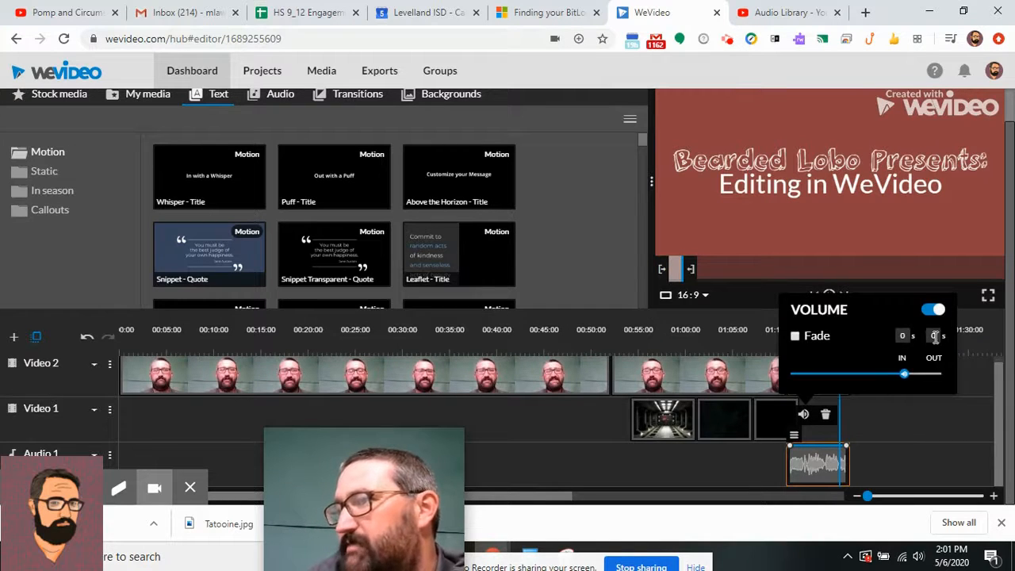
click(944, 413)
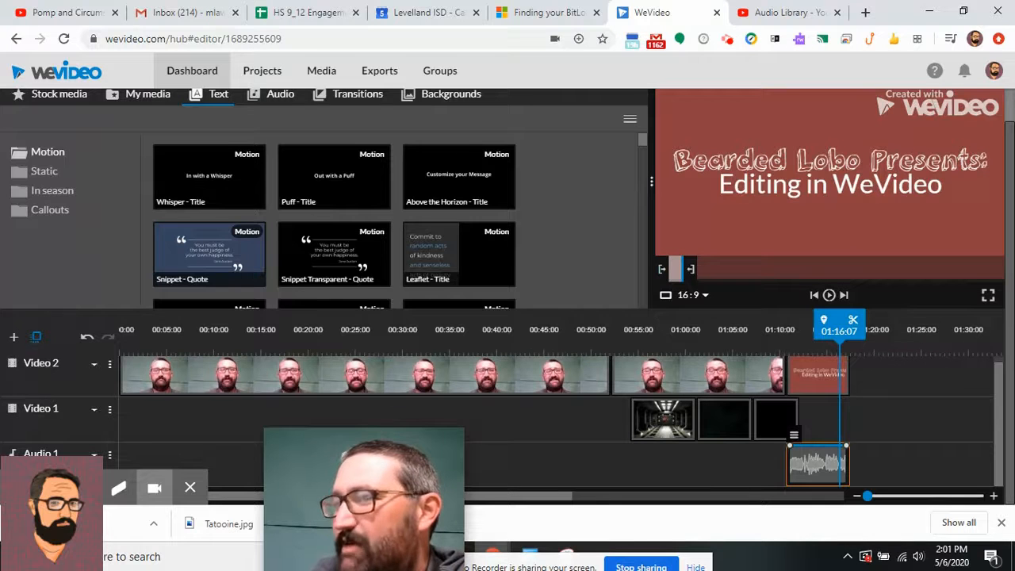
mouse_move(797, 437)
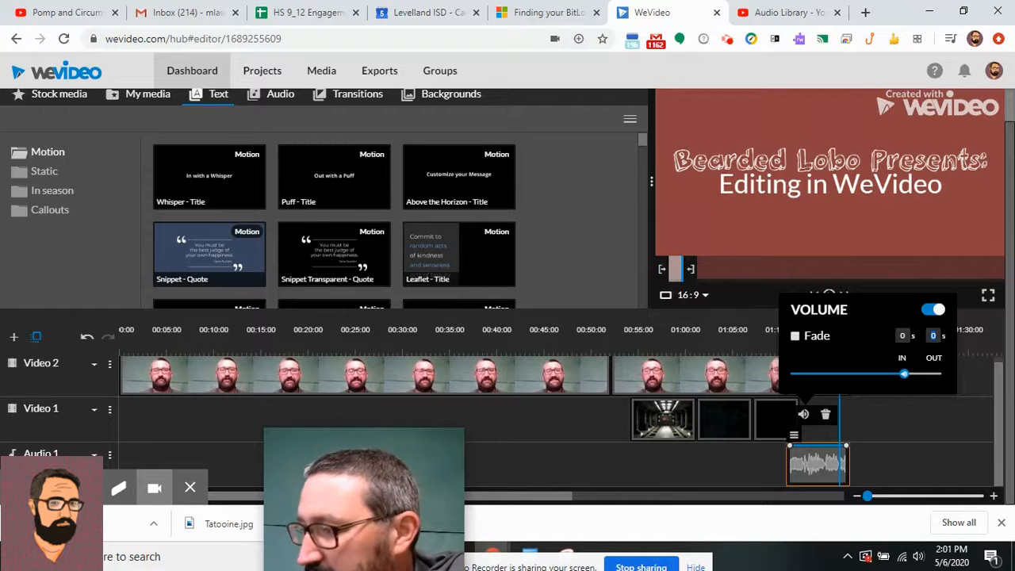
text(2)
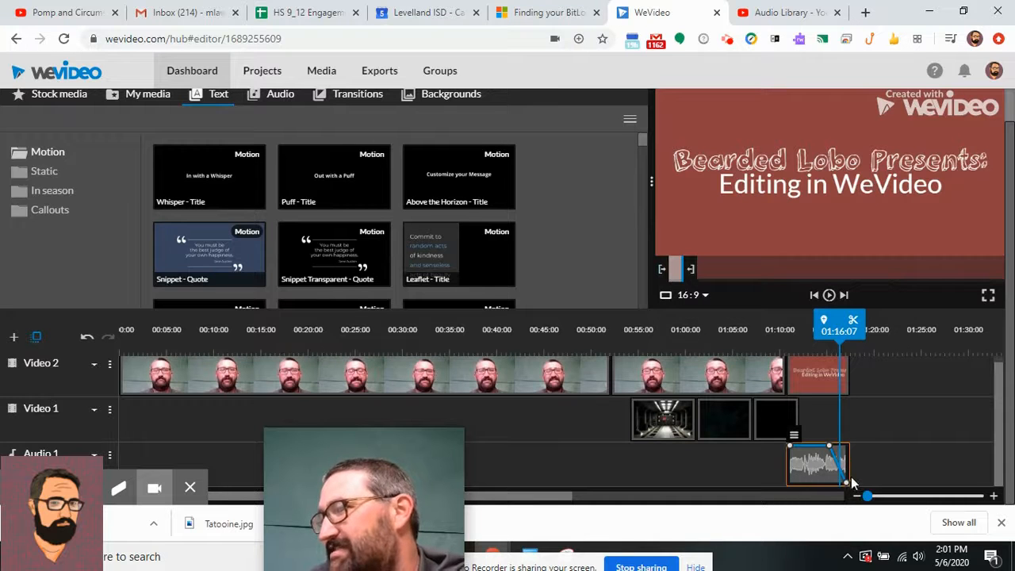
Step: Extend the music clip past the end of the title to about 01:19 and play back the fade-out
drag(854, 464, 865, 470)
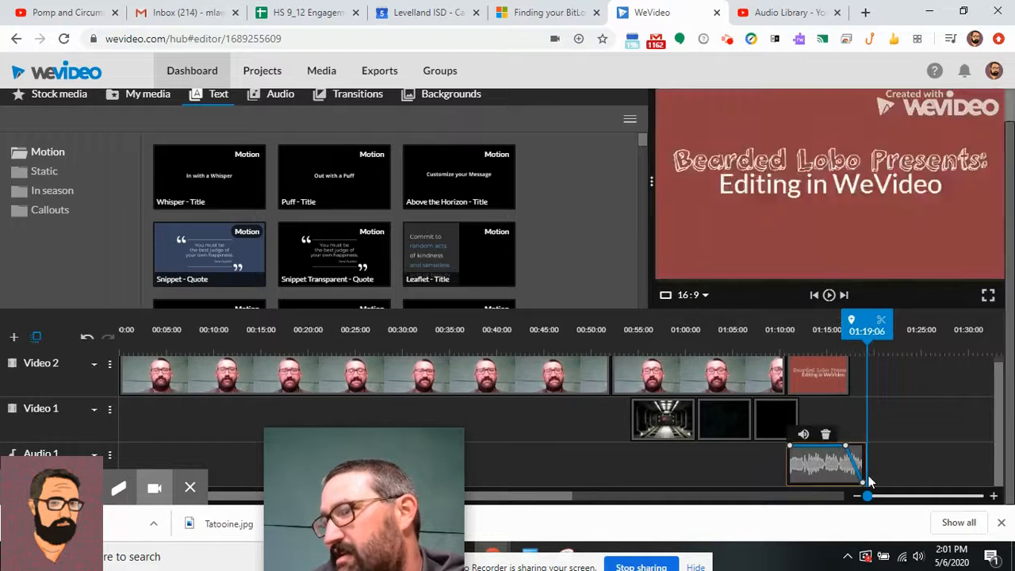
drag(861, 335, 833, 330)
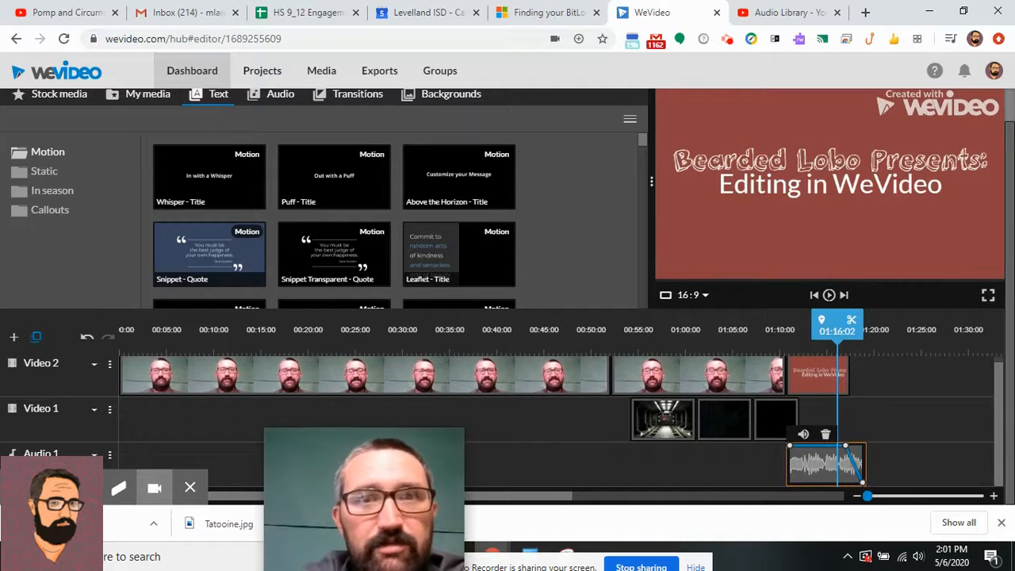
key(space)
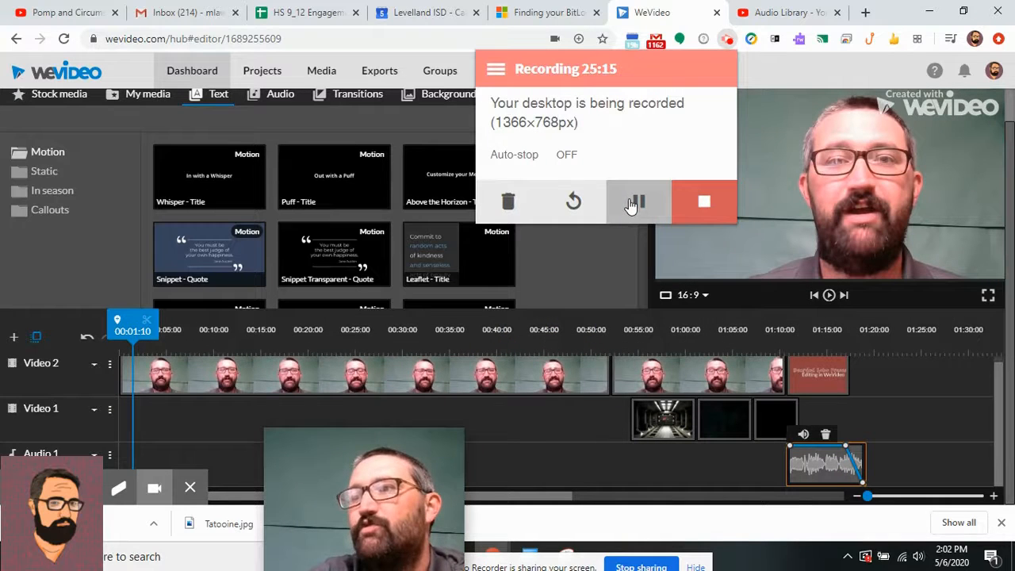
Step: Finish the edited video and set its export title to My Video 2
click(913, 388)
scroll(902, 405, up, 1)
scroll(923, 245, up, 1)
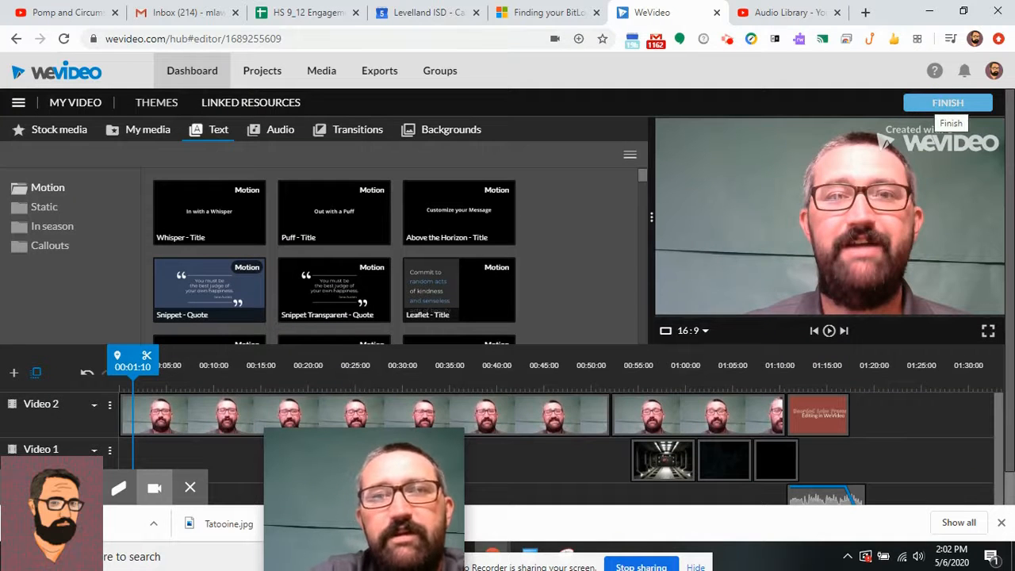
click(947, 102)
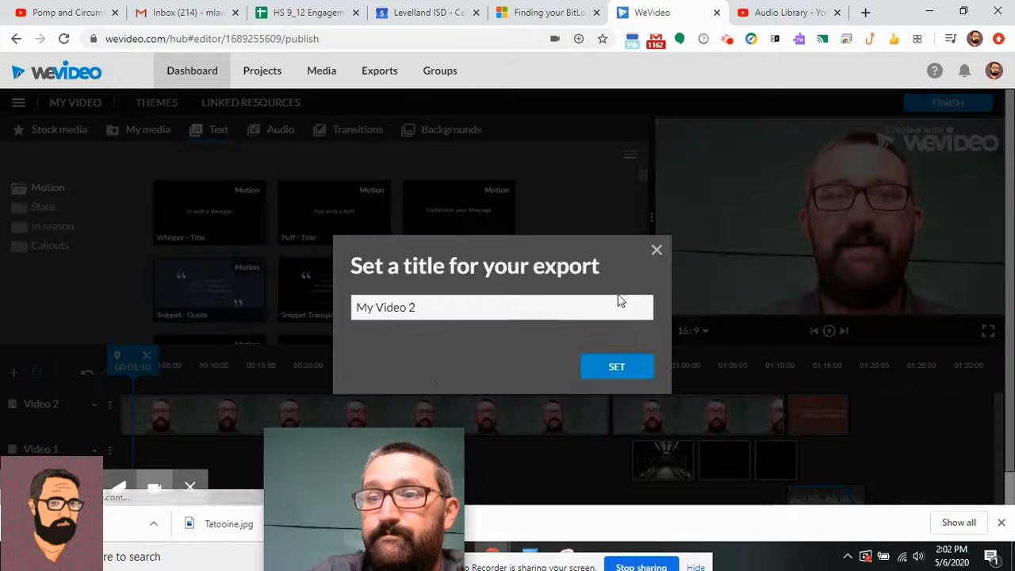
triple_click(409, 307)
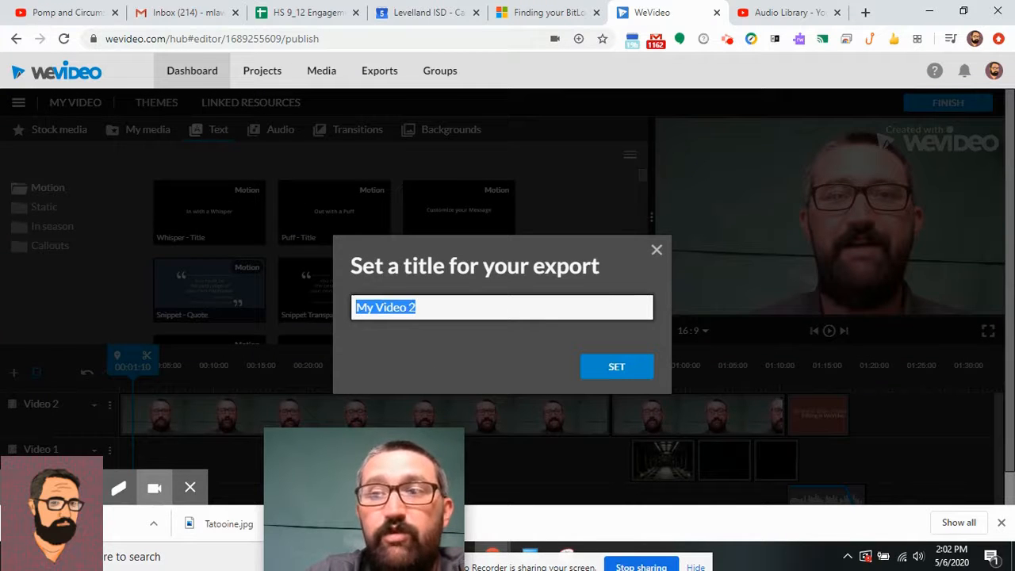
click(602, 368)
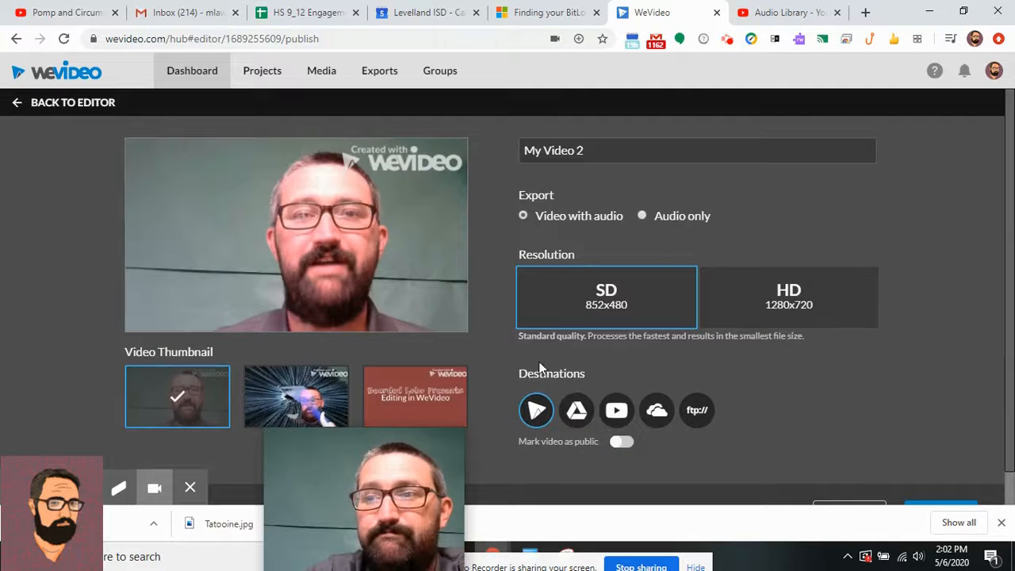
Step: Switch between the SD and HD export resolutions, settling on HD 1280x720
click(794, 307)
click(591, 293)
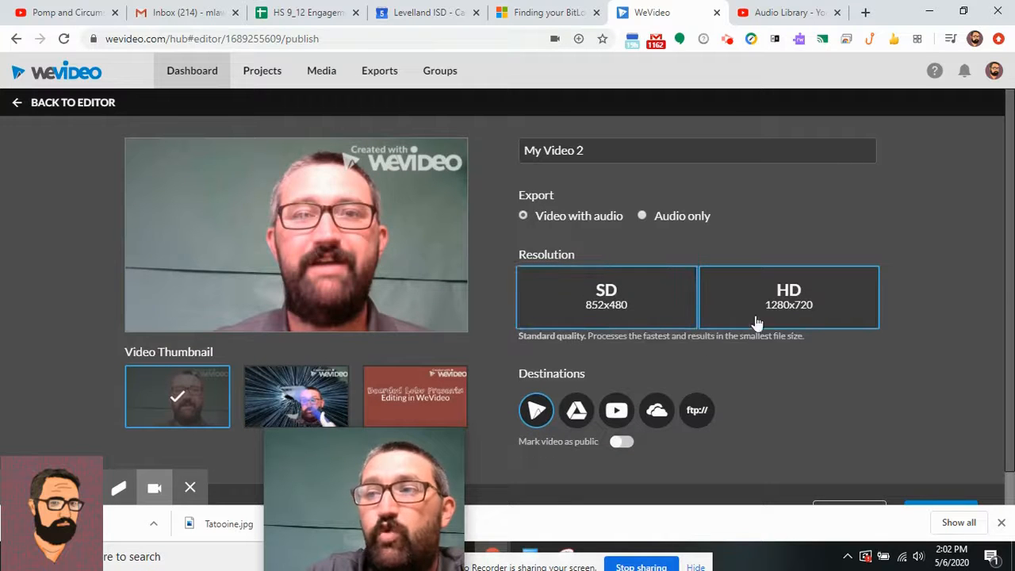
click(778, 313)
click(607, 295)
click(781, 316)
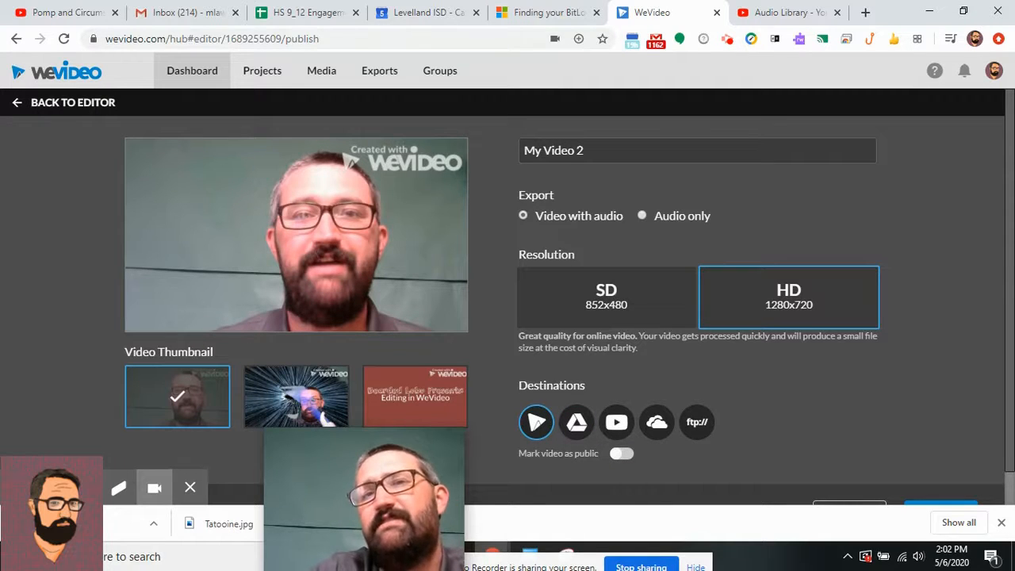
Step: Add Google Drive and YouTube as destinations, choose the red title frame as the video thumbnail, and dismiss the browser's download bar
click(573, 425)
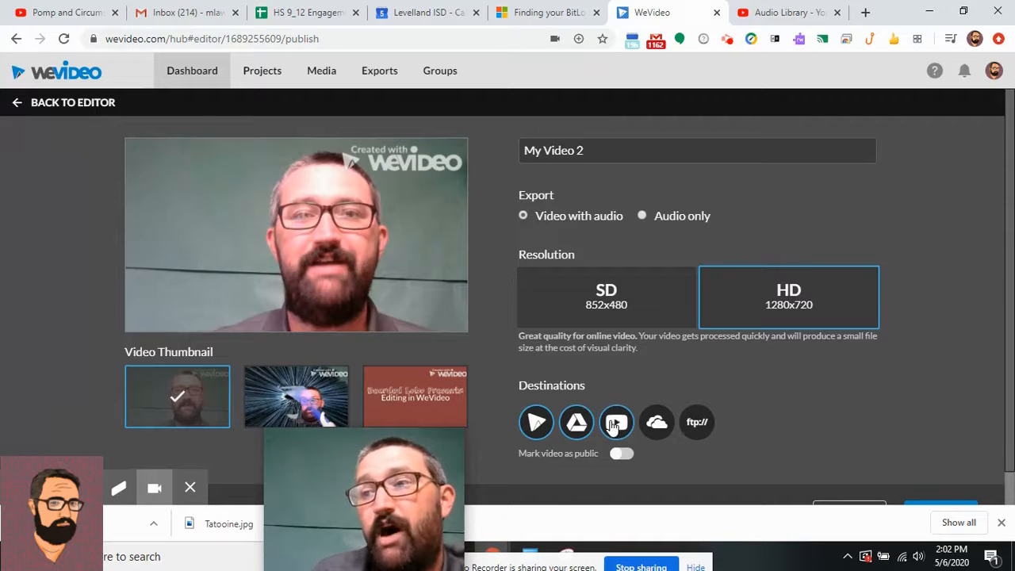
click(406, 404)
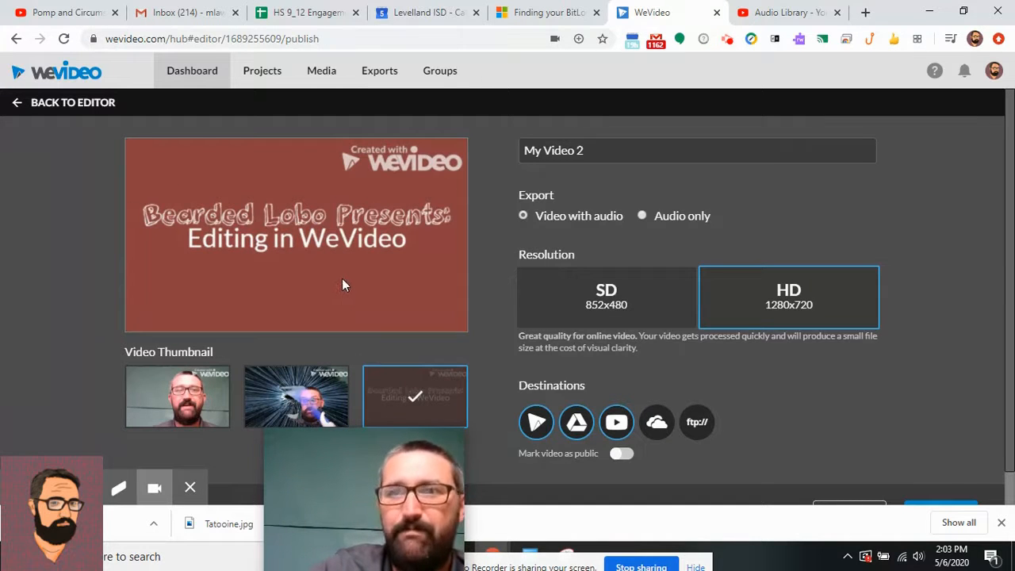
mouse_move(460, 448)
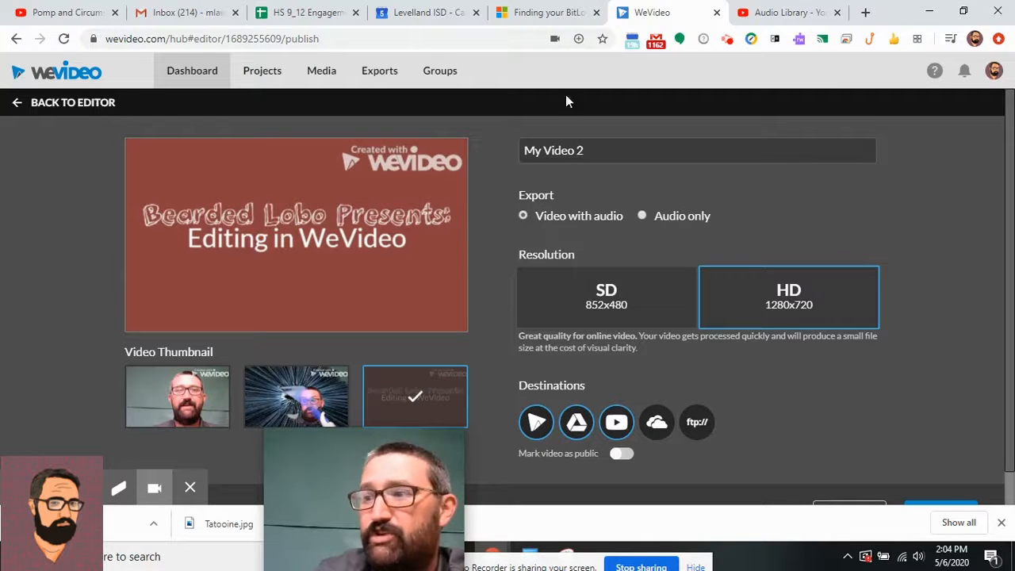
click(1003, 519)
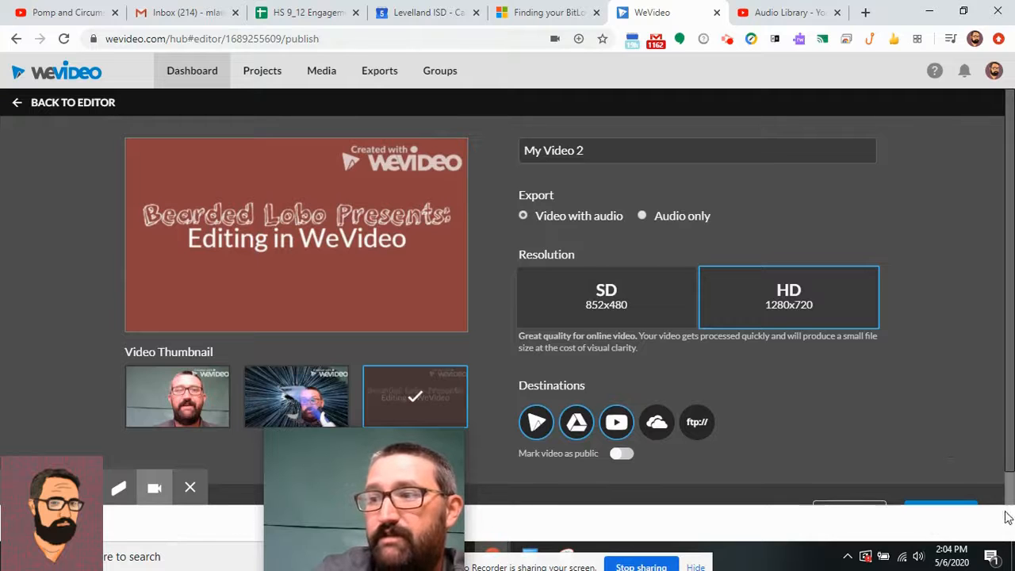